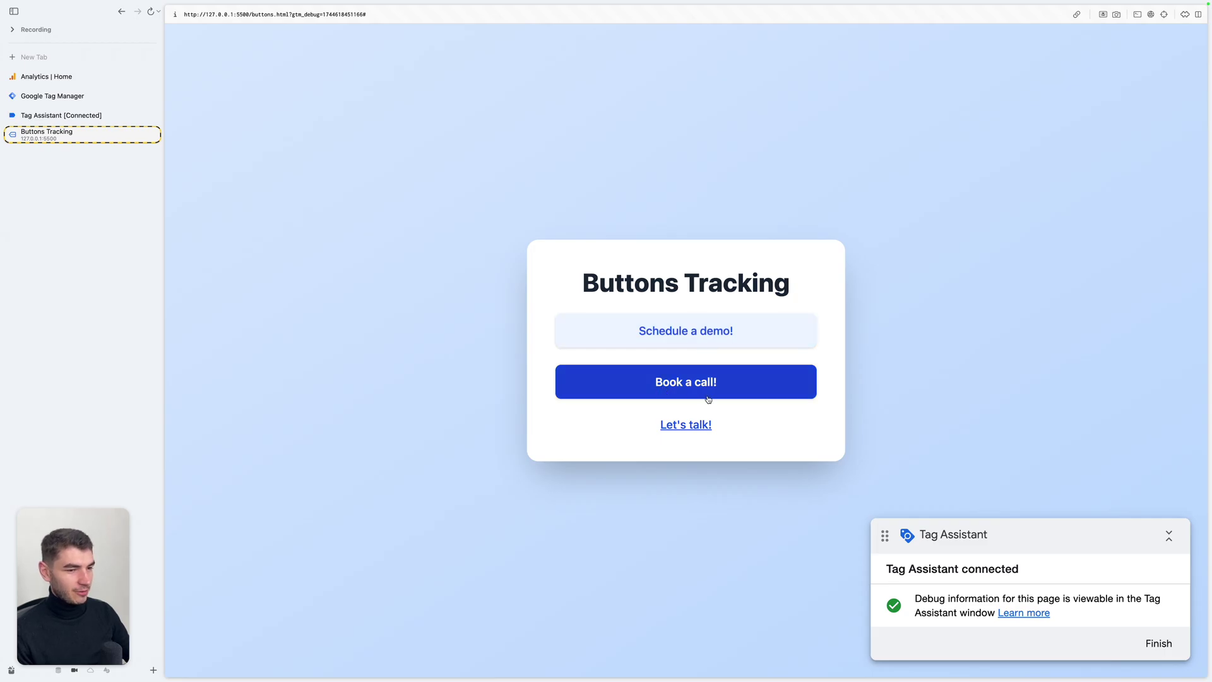
Review the Tag Manager tags, switch to Google Analytics and open the Buttons Tracking web stream's details
left_click(94, 96)
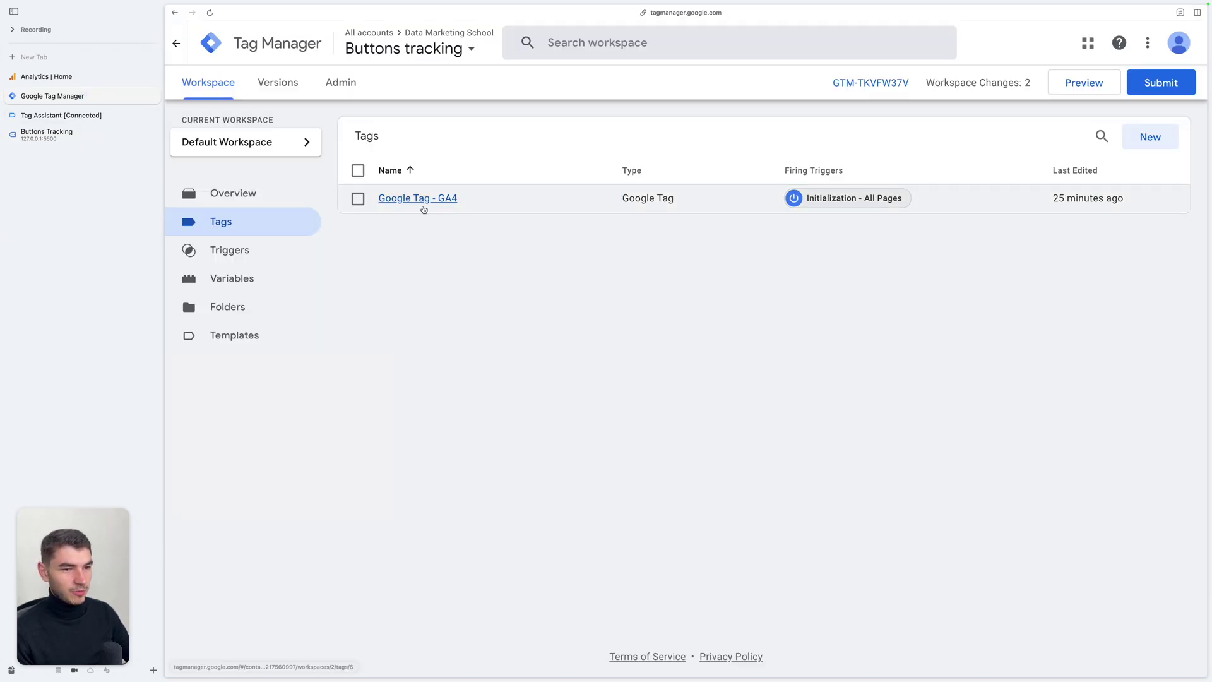
left_click(46, 77)
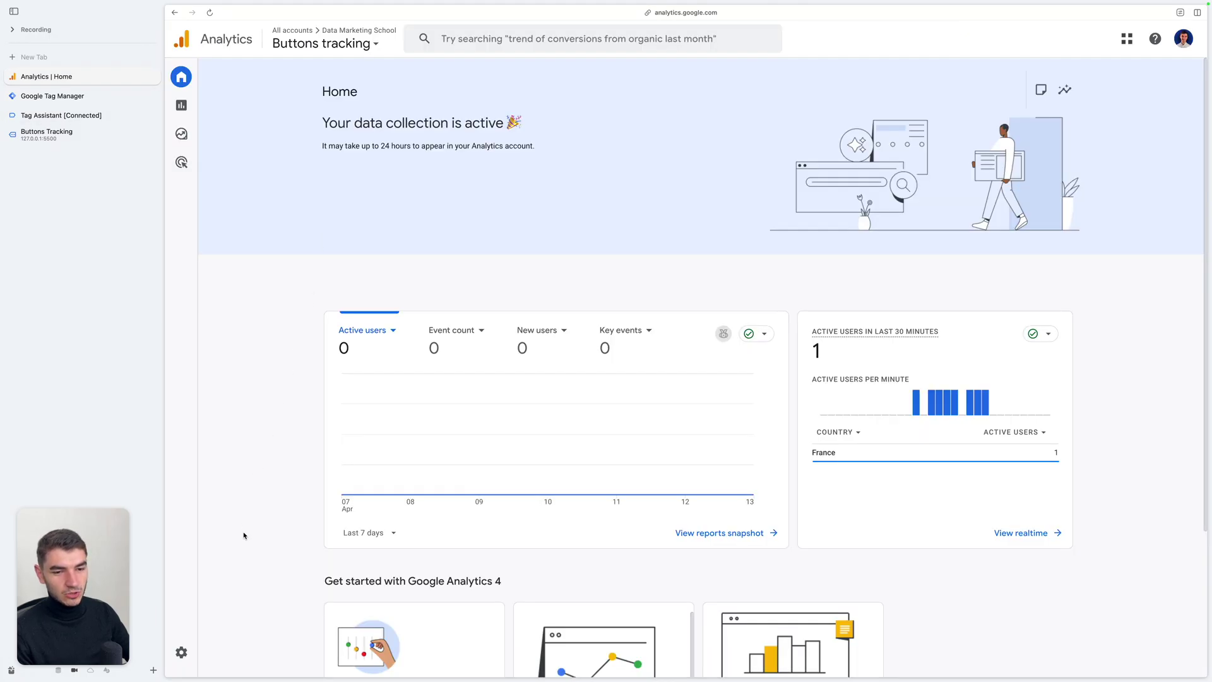
left_click(181, 652)
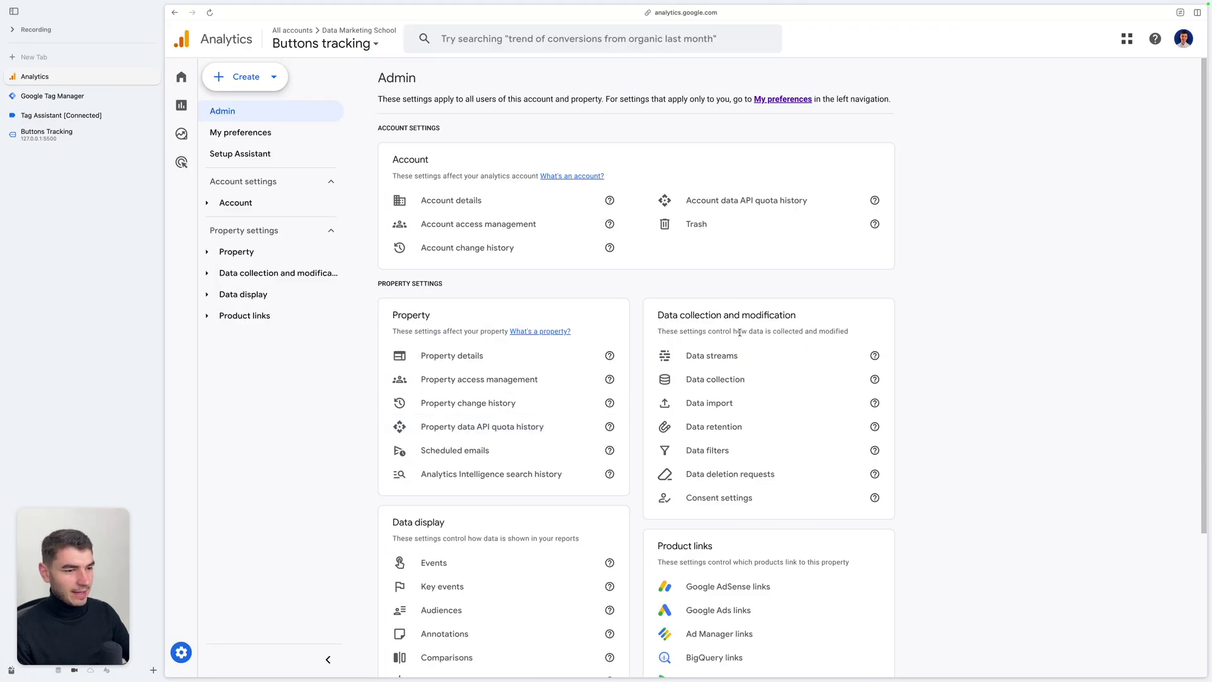
left_click(727, 357)
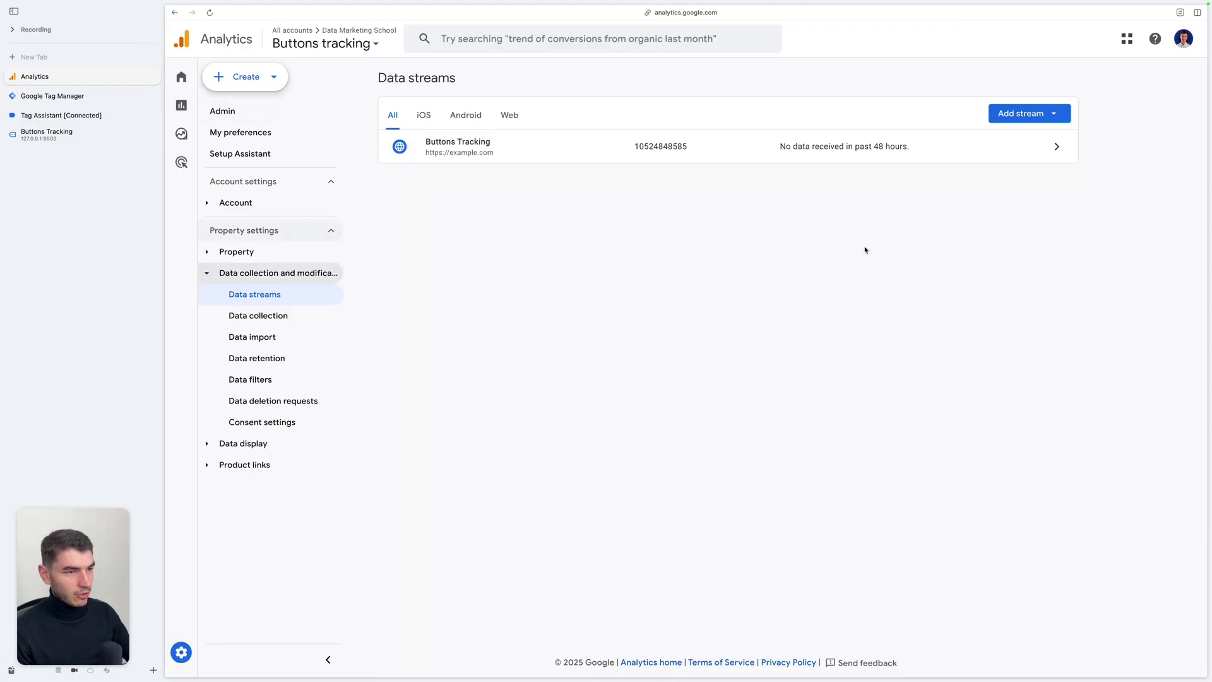
left_click(858, 149)
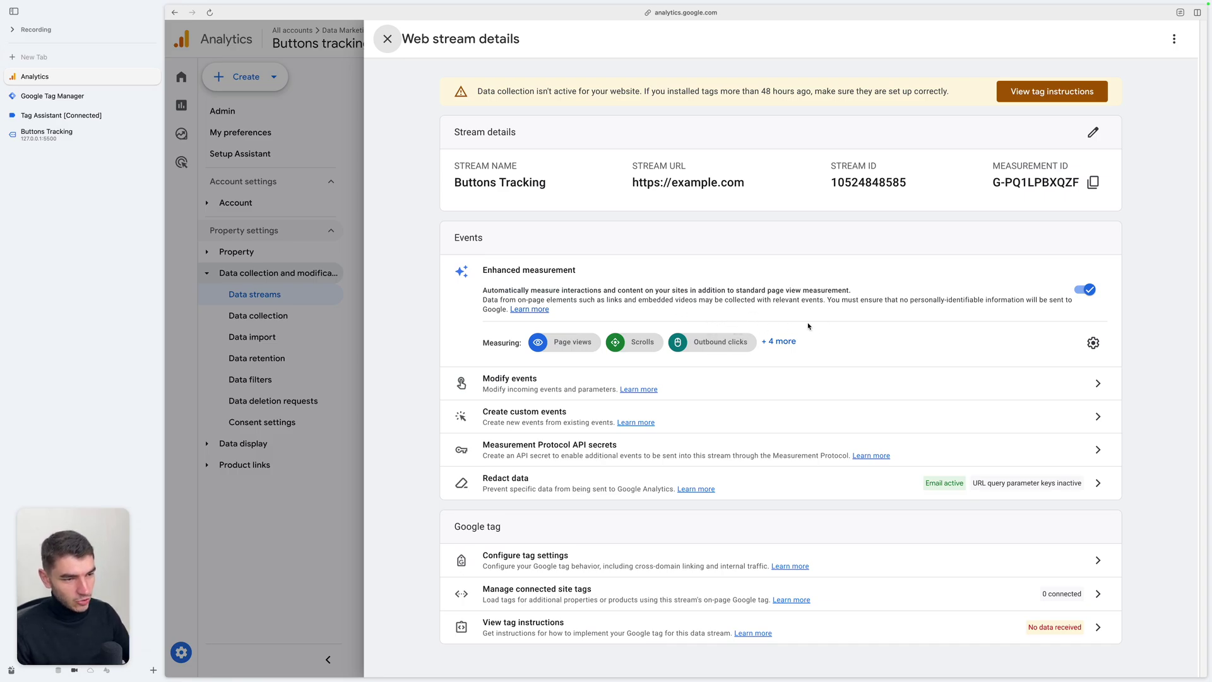
In Google Tag Manager, create a Click - All Elements trigger firing on all clicks and save it as "All Elements"
key("ctrl+Tab")
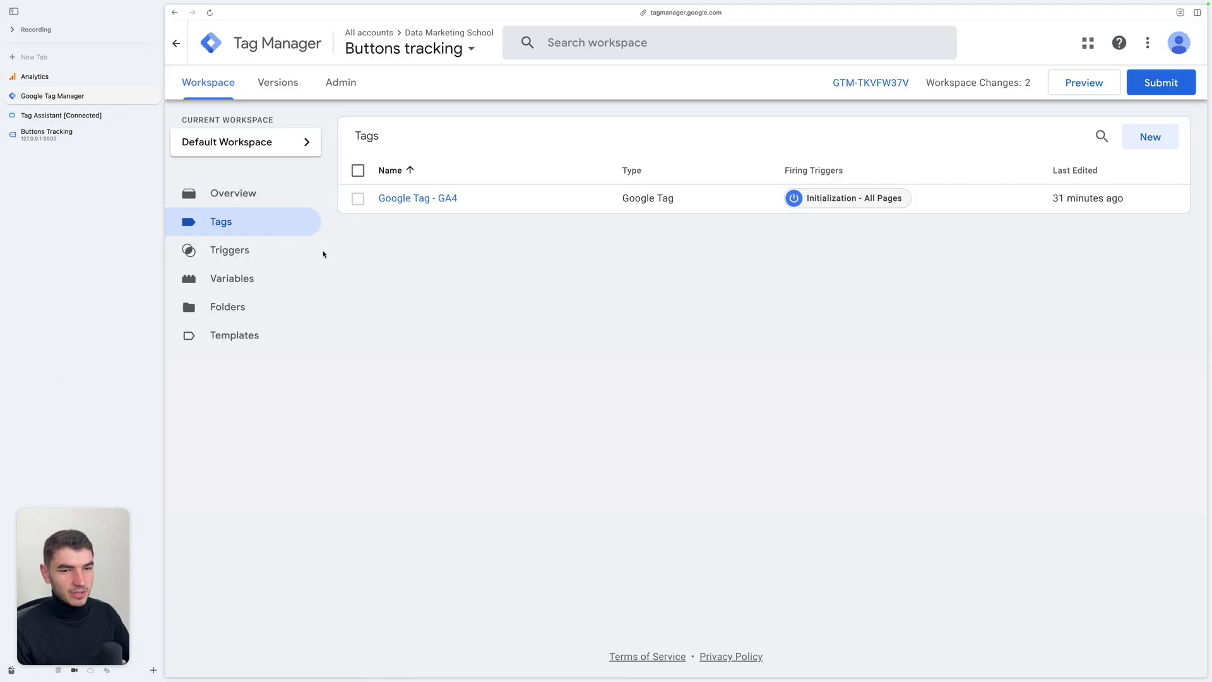
left_click(252, 254)
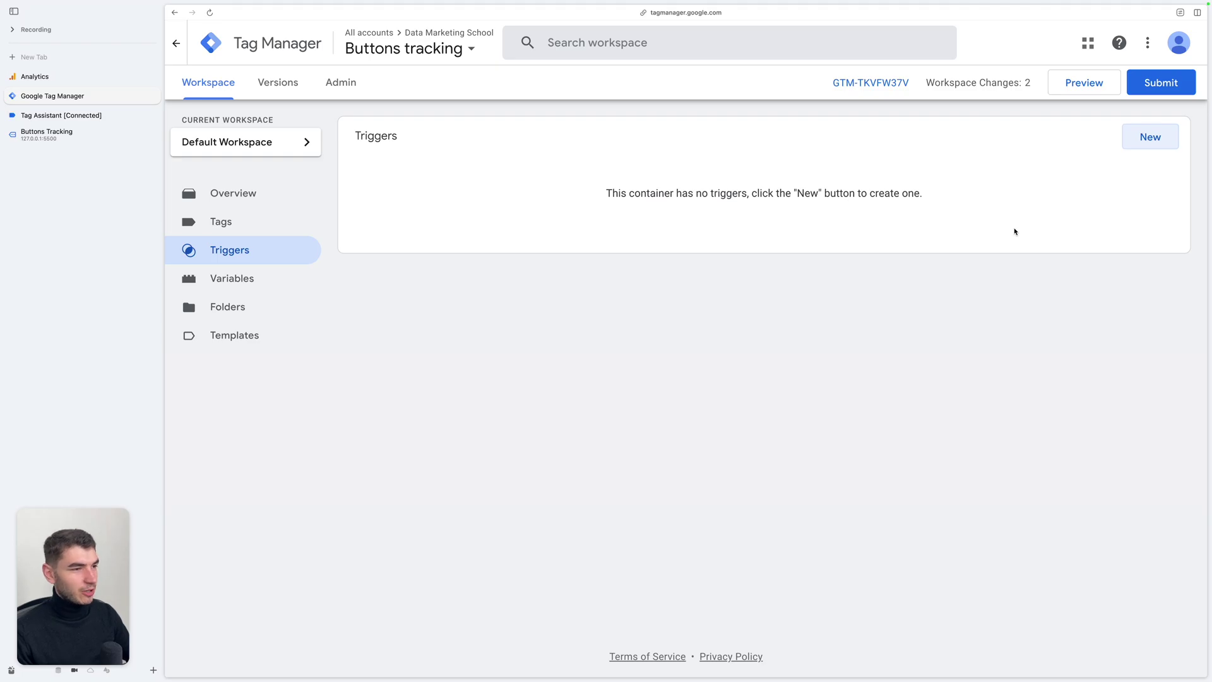
left_click(1136, 140)
left_click(1136, 149)
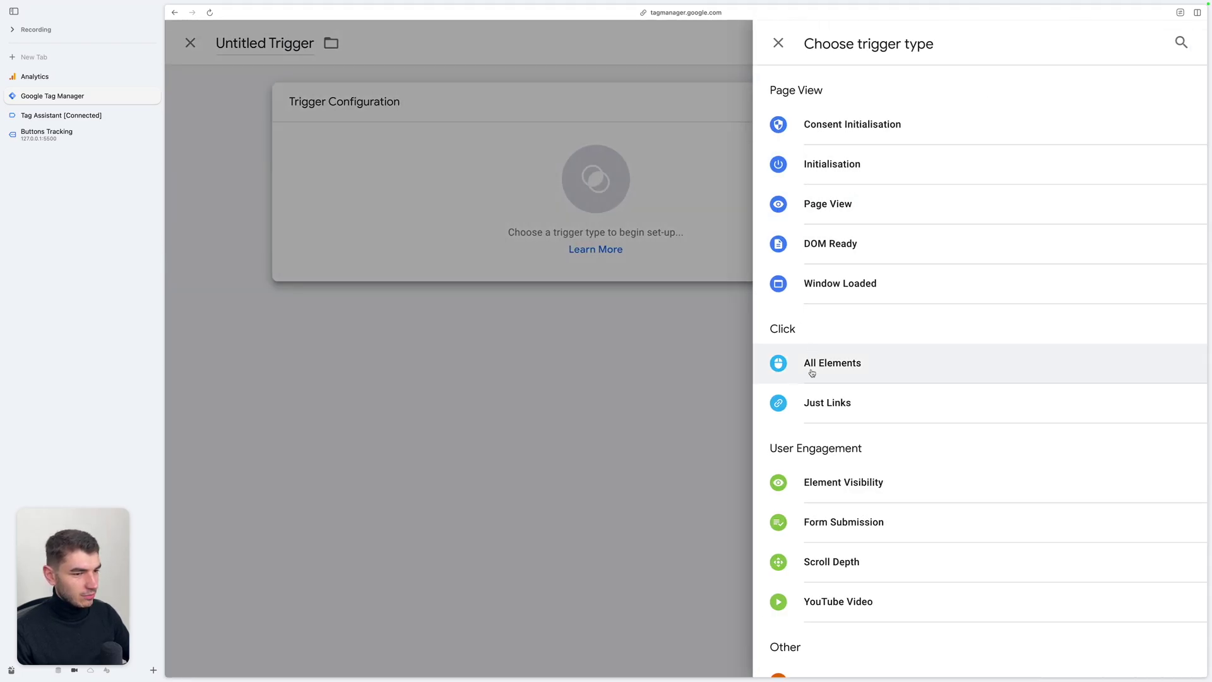
left_click(864, 373)
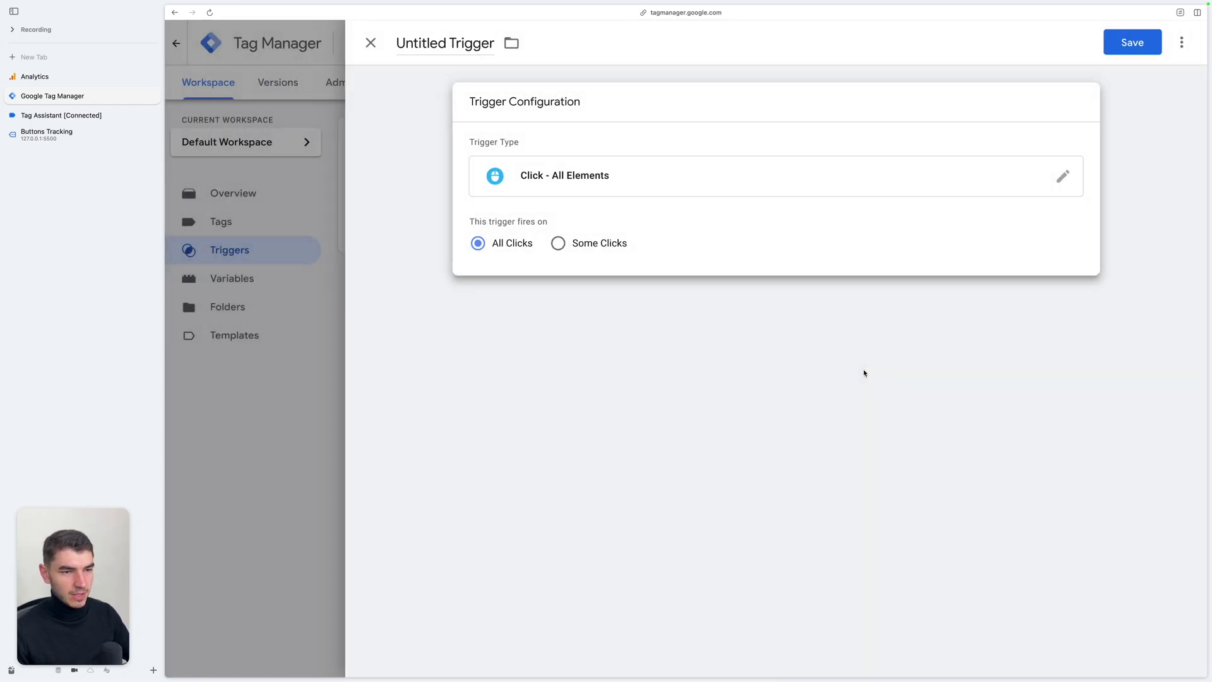
left_click(1116, 41)
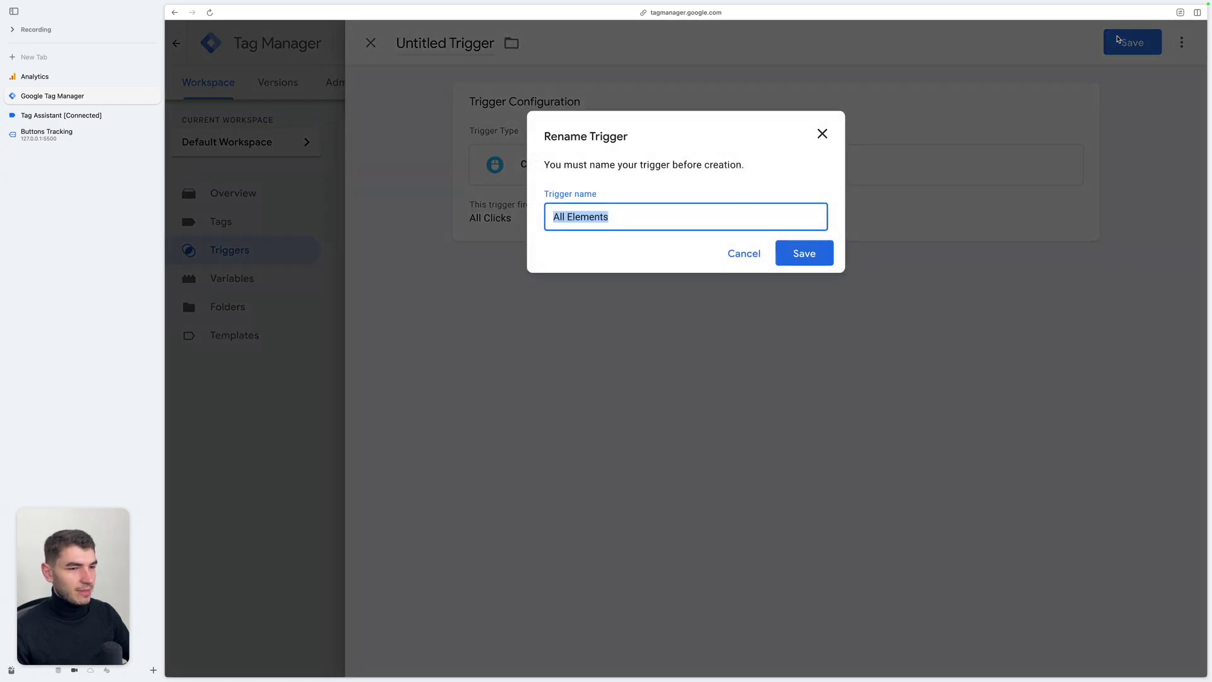
key("Return")
Preview the container, activate the page's "Schedule a demo!" button and open the resulting Click event in Tag Assistant
left_click(1069, 92)
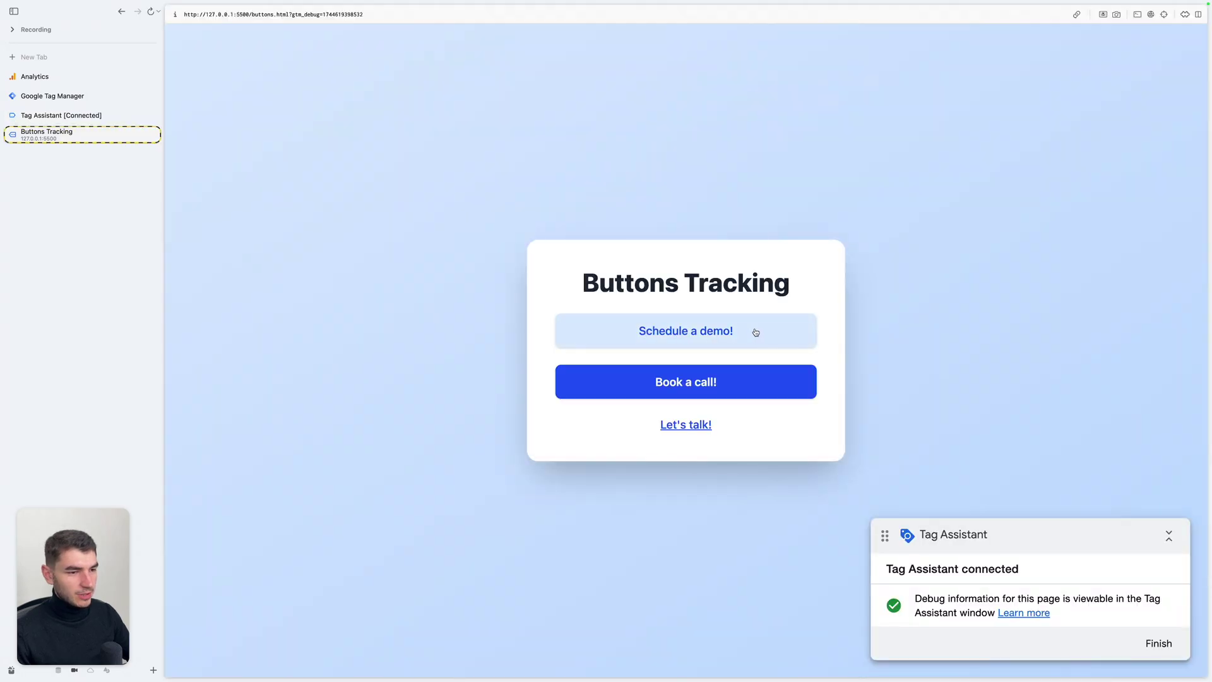
left_click(683, 335)
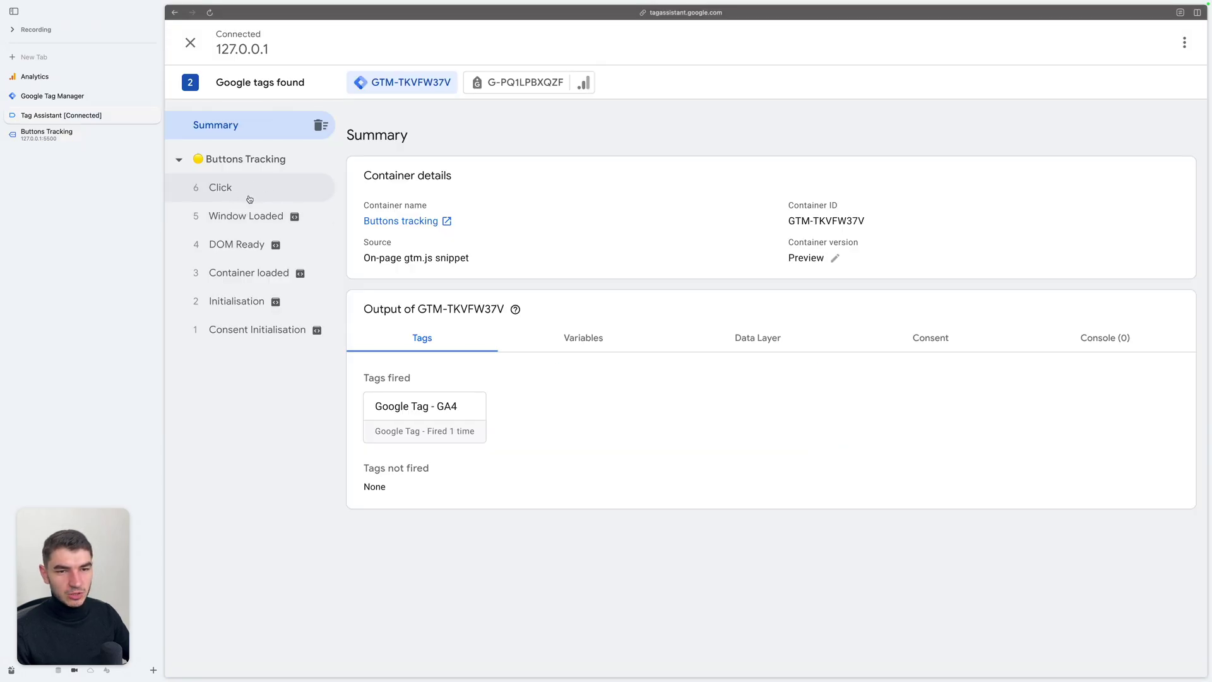
left_click(230, 196)
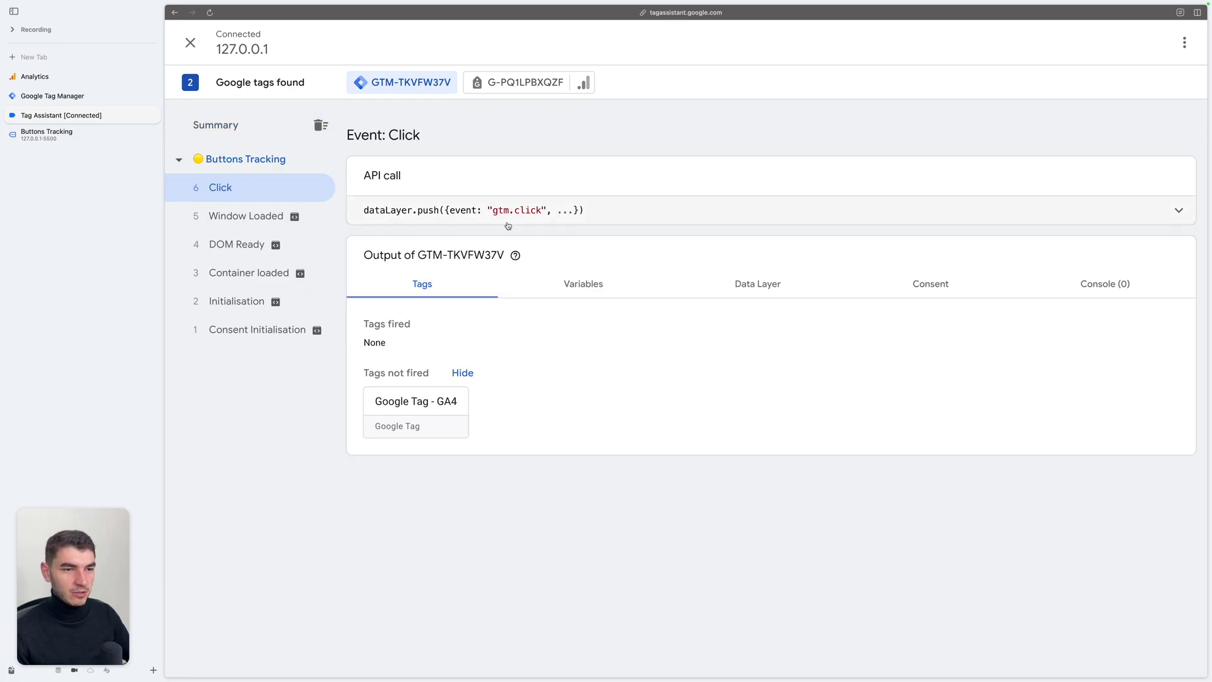
Enable the built-in variables Click Element, Click Classes, Click ID, Click Target, Click URL and Click Text in Google Tag Manager
key("ctrl+shift+Tab")
left_click(231, 277)
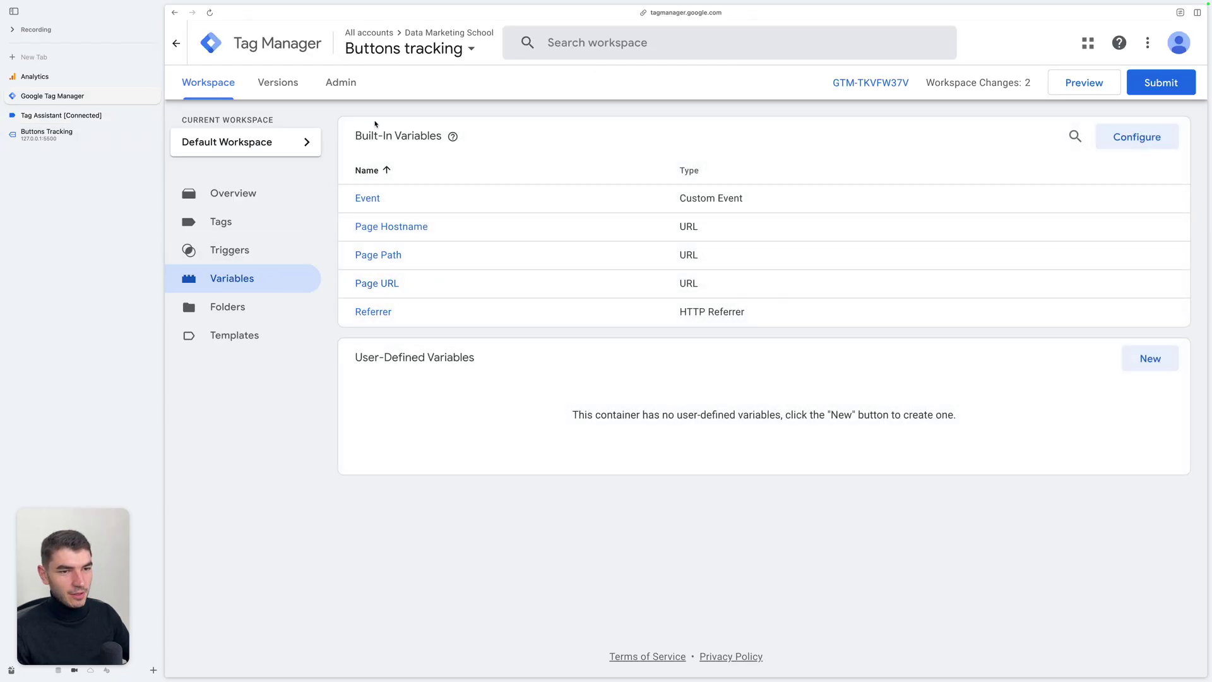
left_click(1121, 144)
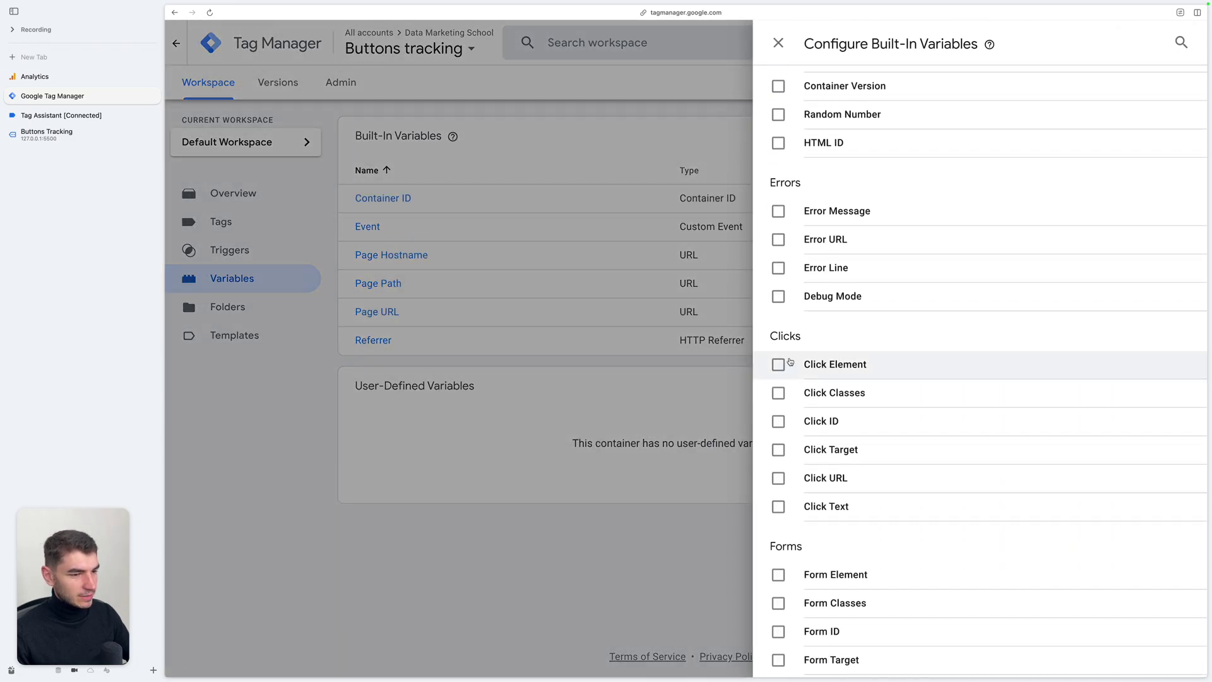
left_click(777, 366)
left_click(777, 392)
left_click(777, 421)
left_click(778, 449)
left_click(779, 478)
left_click(778, 506)
key("Escape")
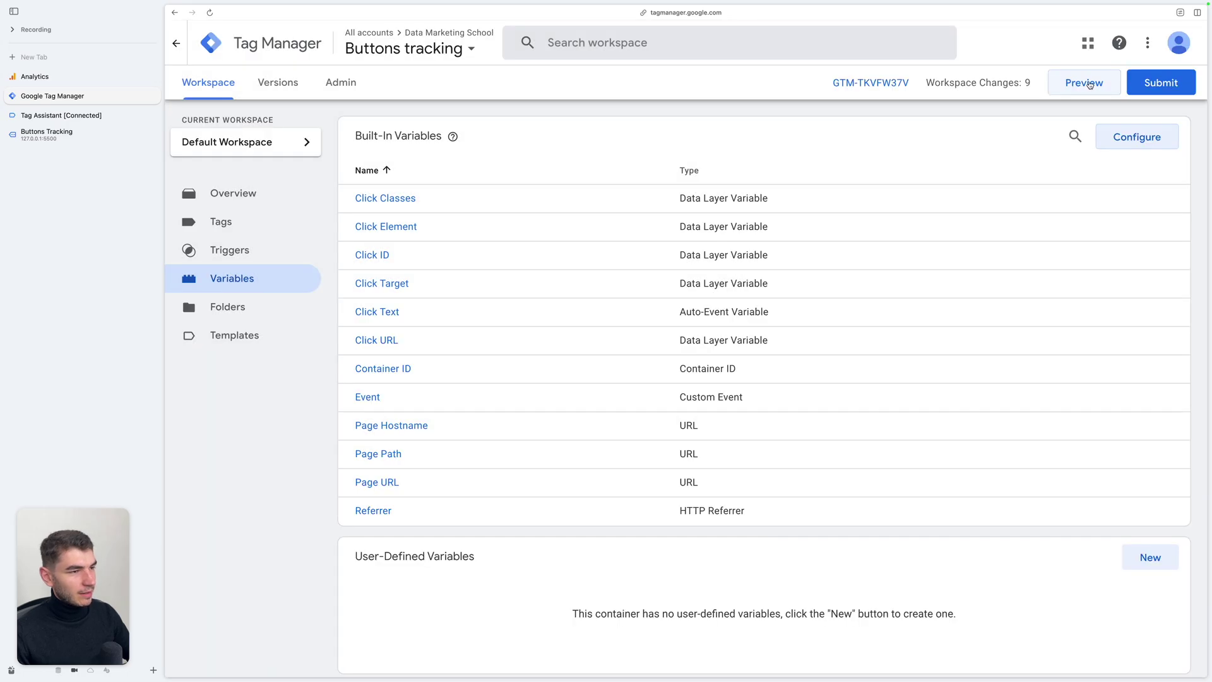
Preview the container again, activate the "Schedule a demo!" button and examine the Click event's variables in Tag Assistant
left_click(1084, 85)
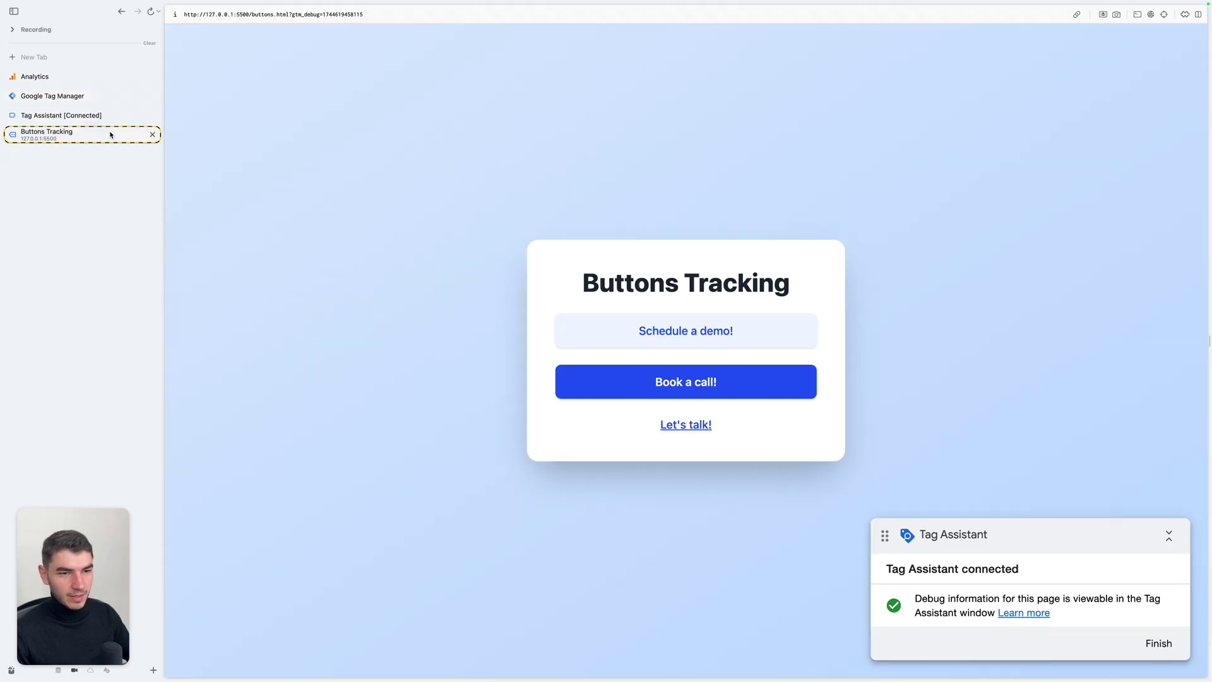
left_click(718, 334)
key("ctrl+Tab")
left_click(609, 284)
scroll(687, 403, "down", 2)
scroll(686, 403, "down", 1)
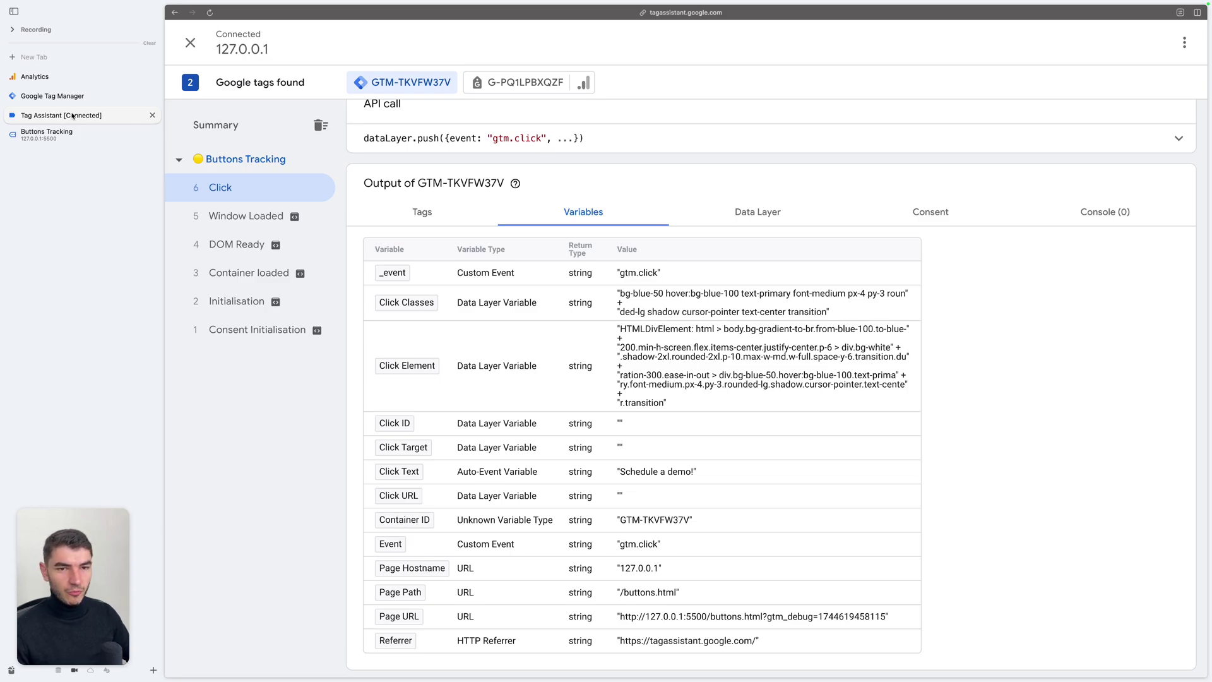
Back in Google Tag Manager, start a new Click - All Elements trigger that fires on Some Clicks
left_click(98, 99)
left_click(253, 250)
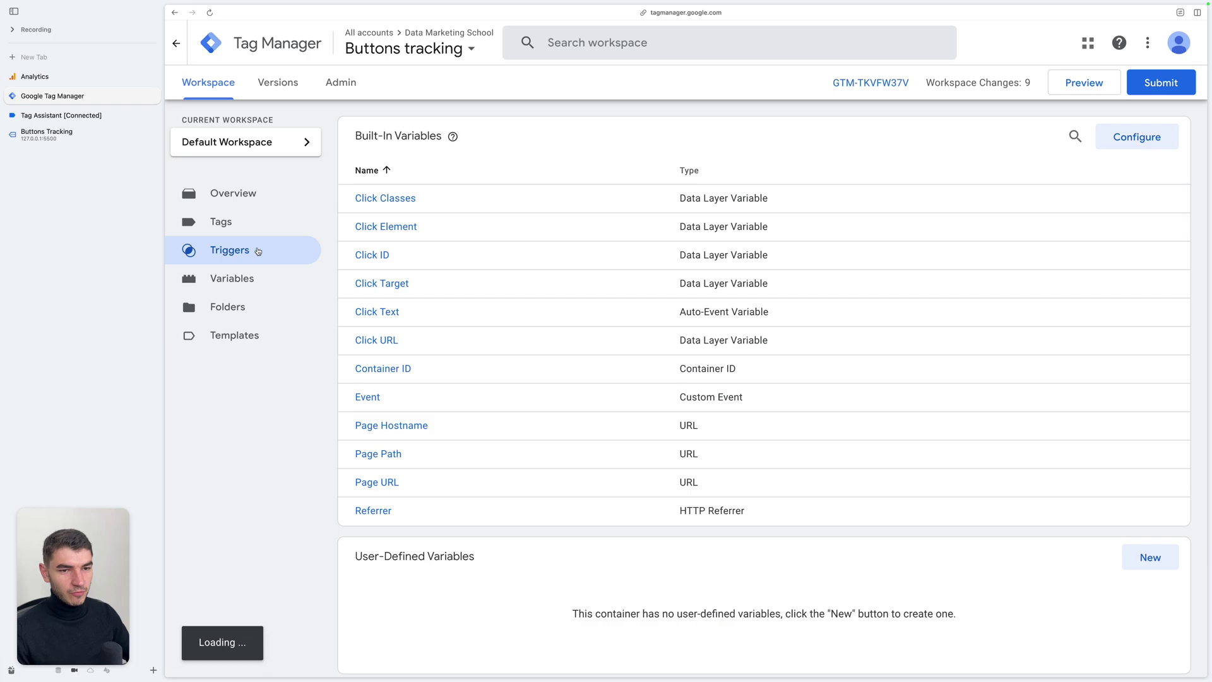
left_click(1135, 145)
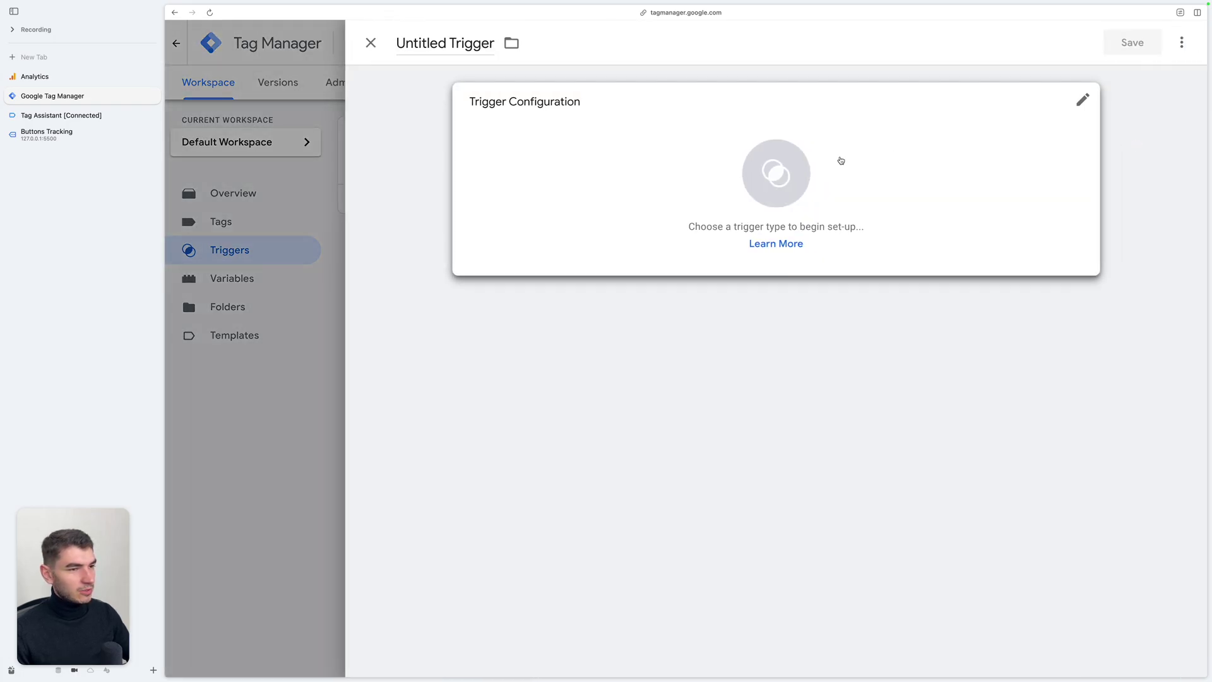
left_click(836, 159)
left_click(907, 373)
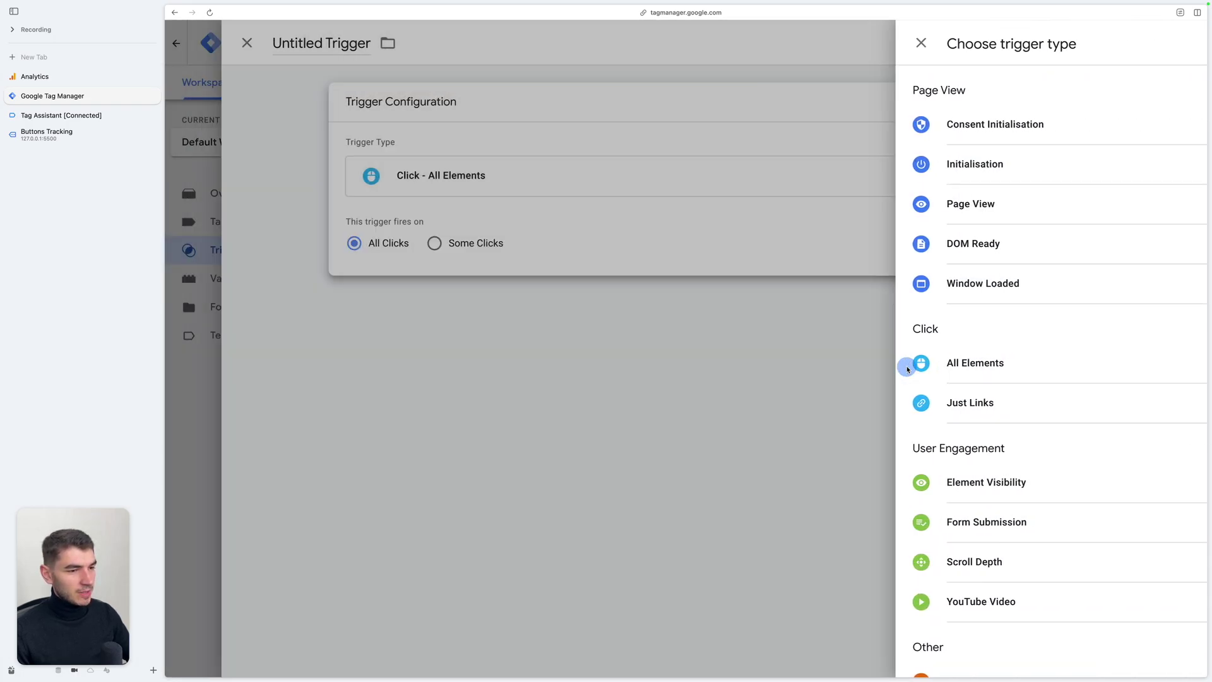
left_click(557, 245)
Set the firing condition to Click Text equals "Schedule a demo!", copied from Tag Assistant, and save the trigger as "Click - Schedule a demo!"
left_click(558, 310)
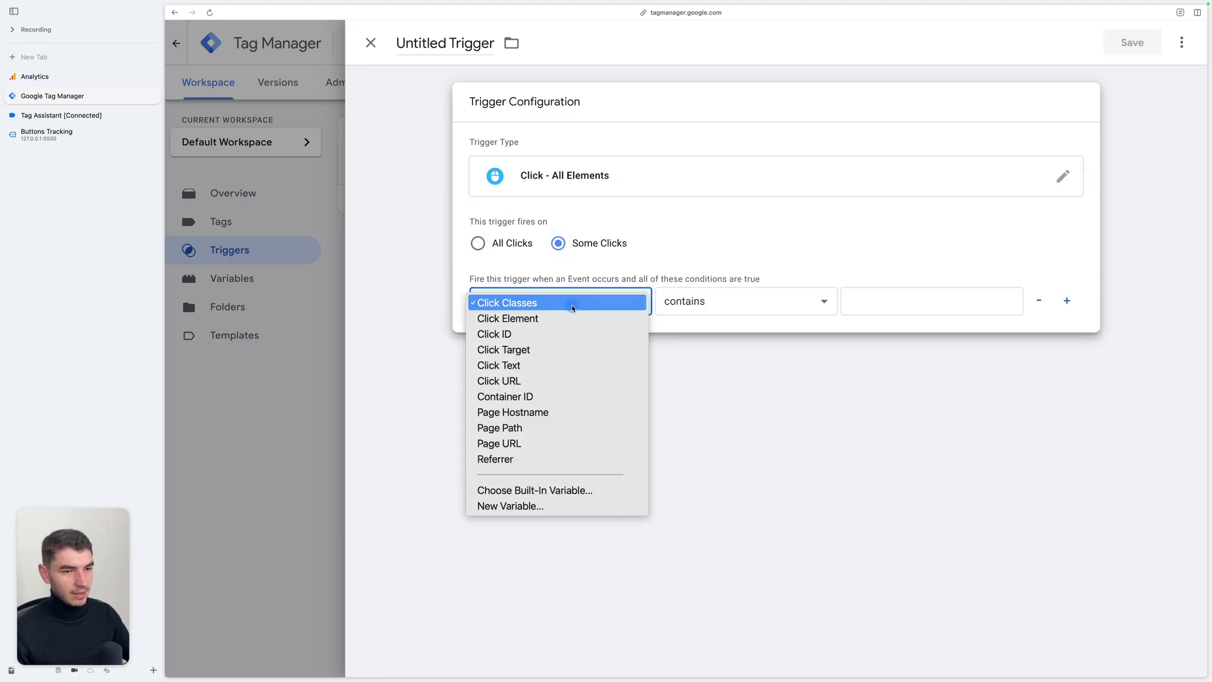
left_click(520, 365)
left_click(714, 302)
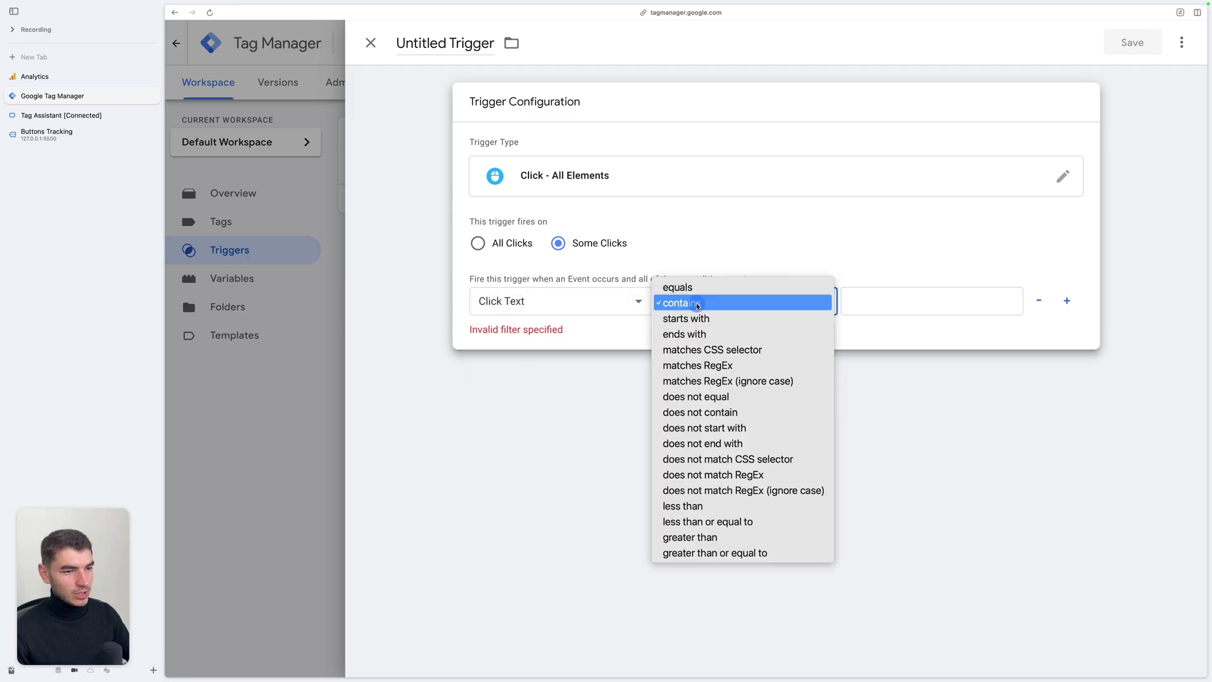
left_click(61, 115)
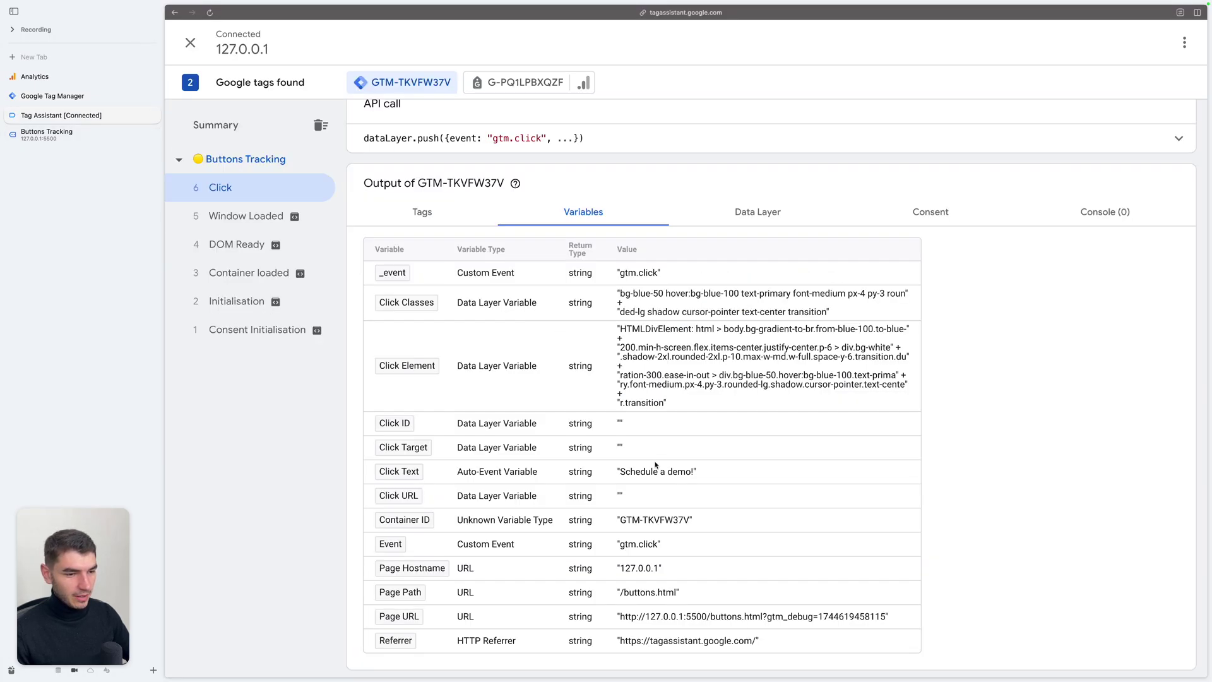
left_click_drag(618, 476, 697, 475)
key("super+c")
key("ctrl+Tab")
key("super+v")
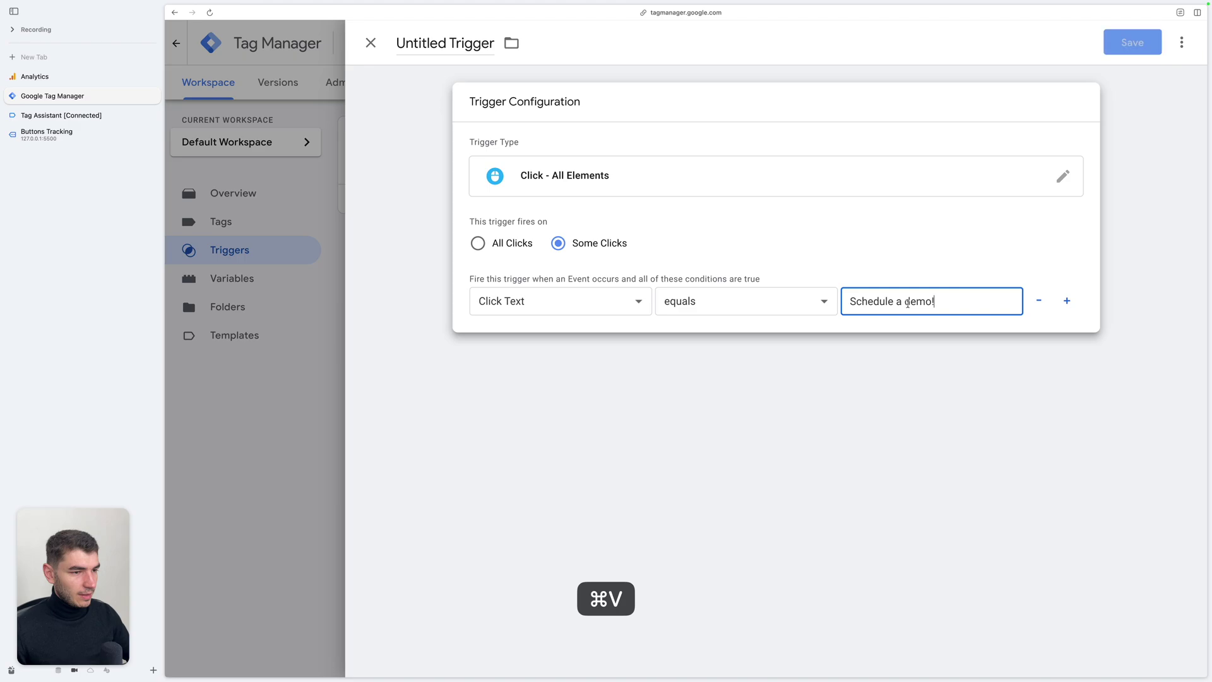
left_click(1132, 42)
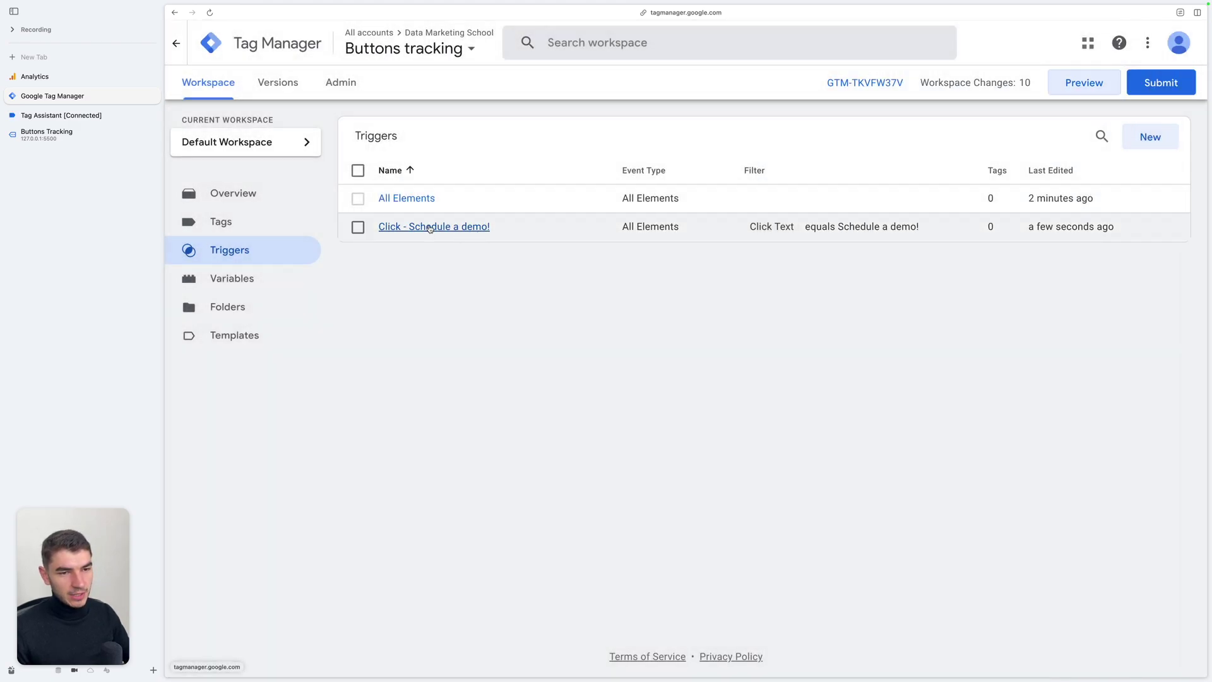
Create a new Google Analytics: GA4 Event tag and set its measurement ID to G-PQ1LPBXQZF
left_click(239, 224)
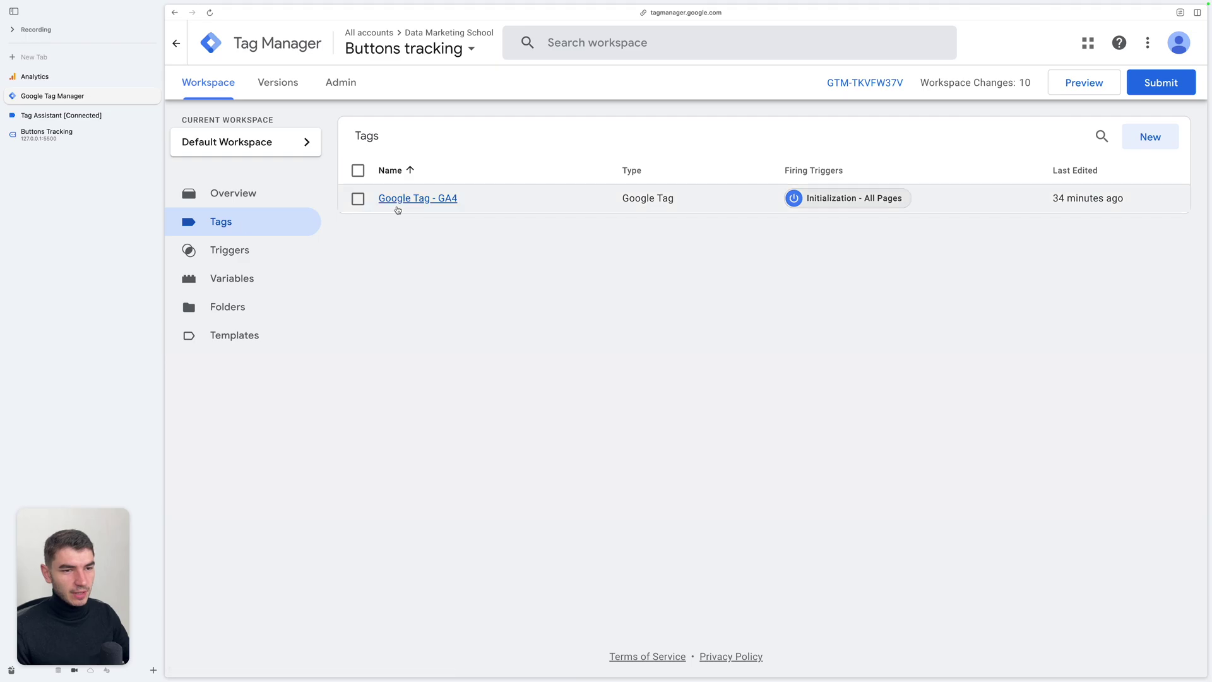
left_click(1149, 136)
left_click(863, 160)
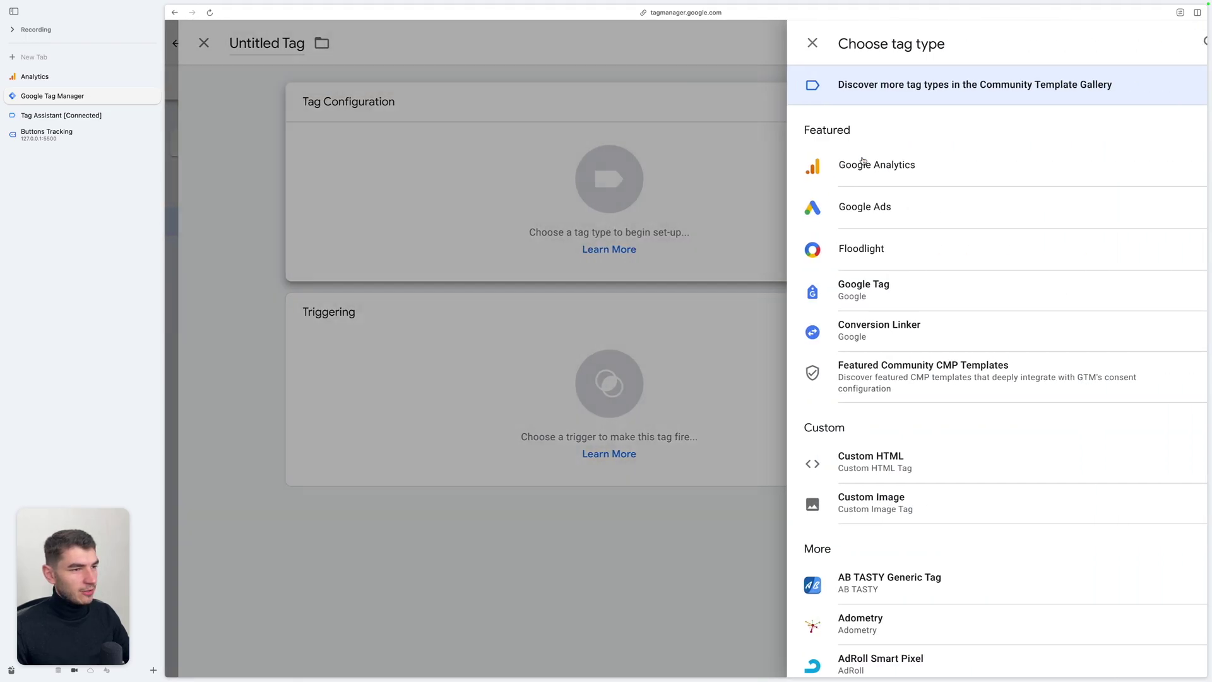
left_click(863, 162)
left_click(963, 184)
key("super+v")
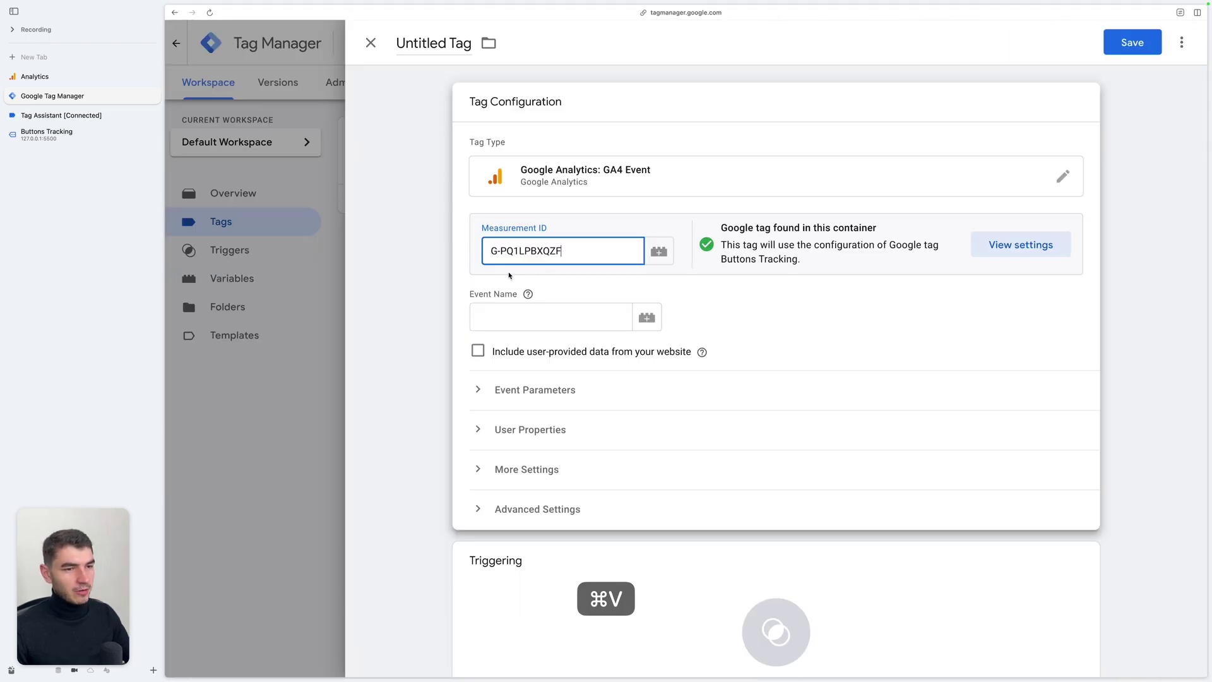
Set the GA4 tag's event name to button_click
left_click(537, 315)
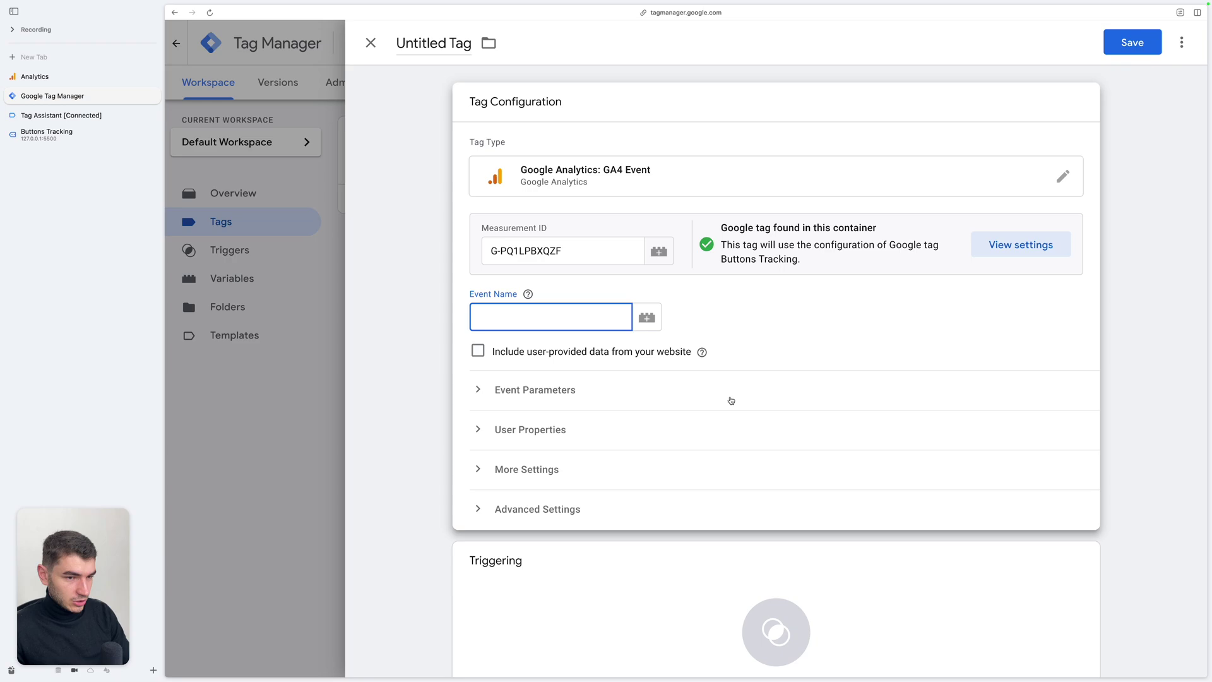
type("click")
key("alt+BackSpace")
type("click_cl")
key("super+BackSpace")
type("but")
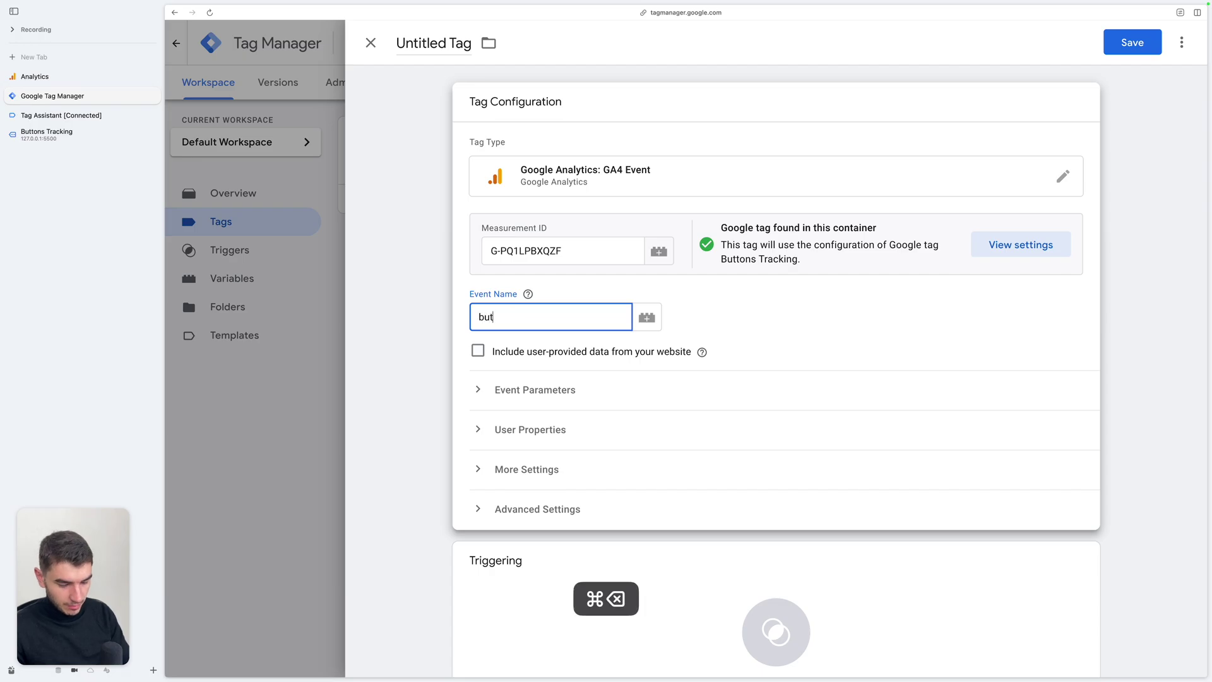
type("ton_click")
Add an event parameter named link_text to the GA4 event tag, using the {{Click Text}} variable as its value
left_click(590, 393)
left_click(549, 493)
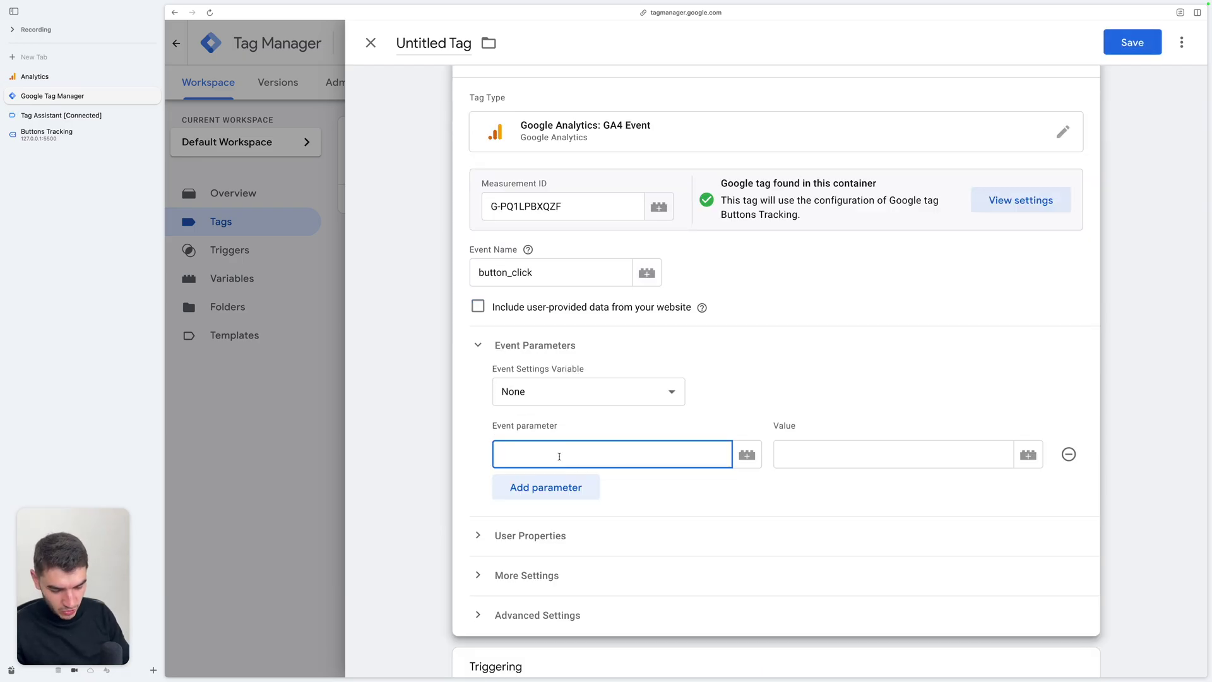
type("link_text")
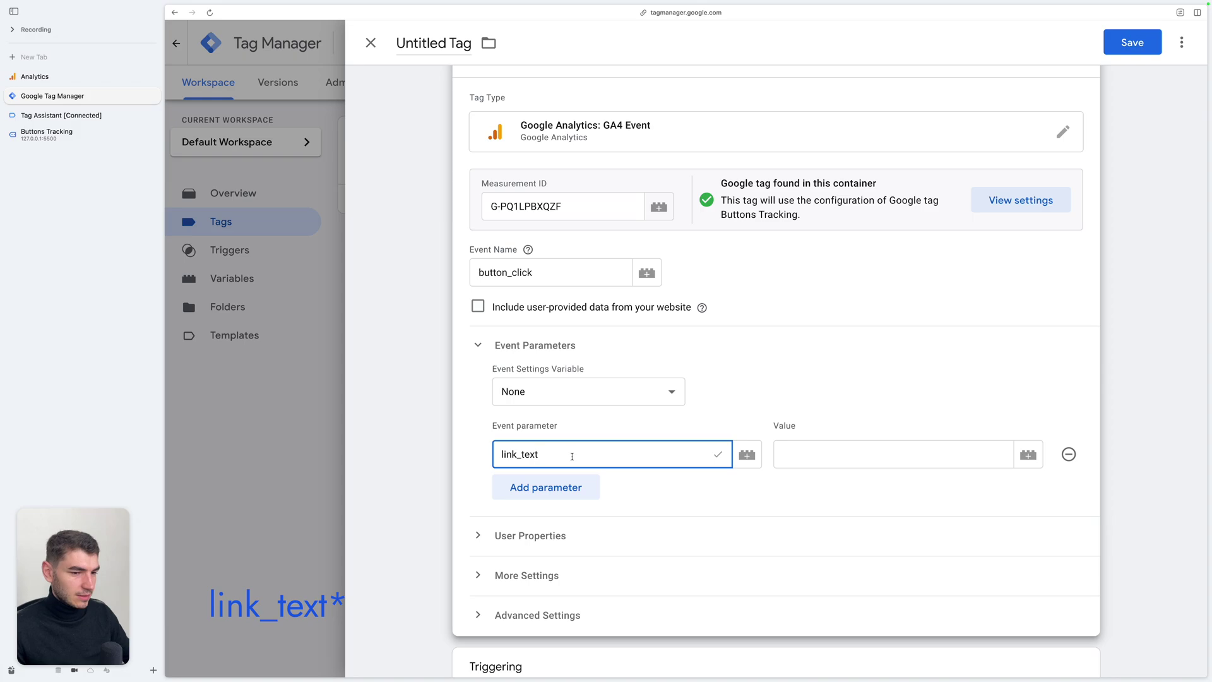
left_click(713, 456)
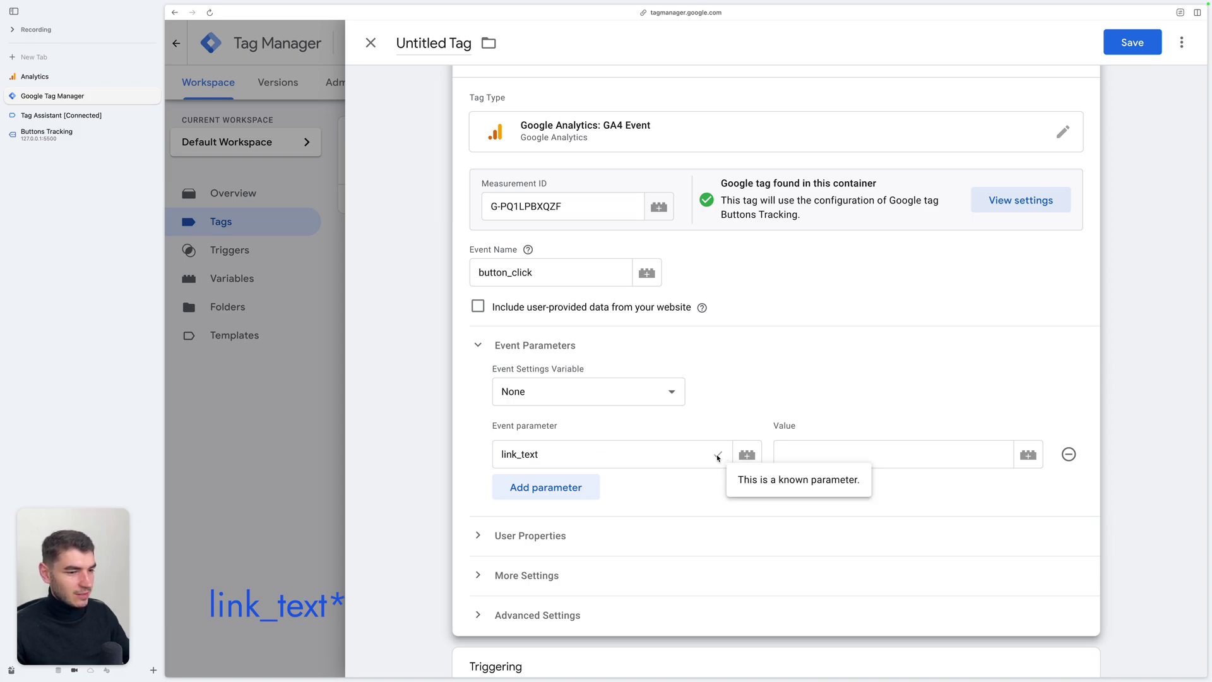
left_click(854, 455)
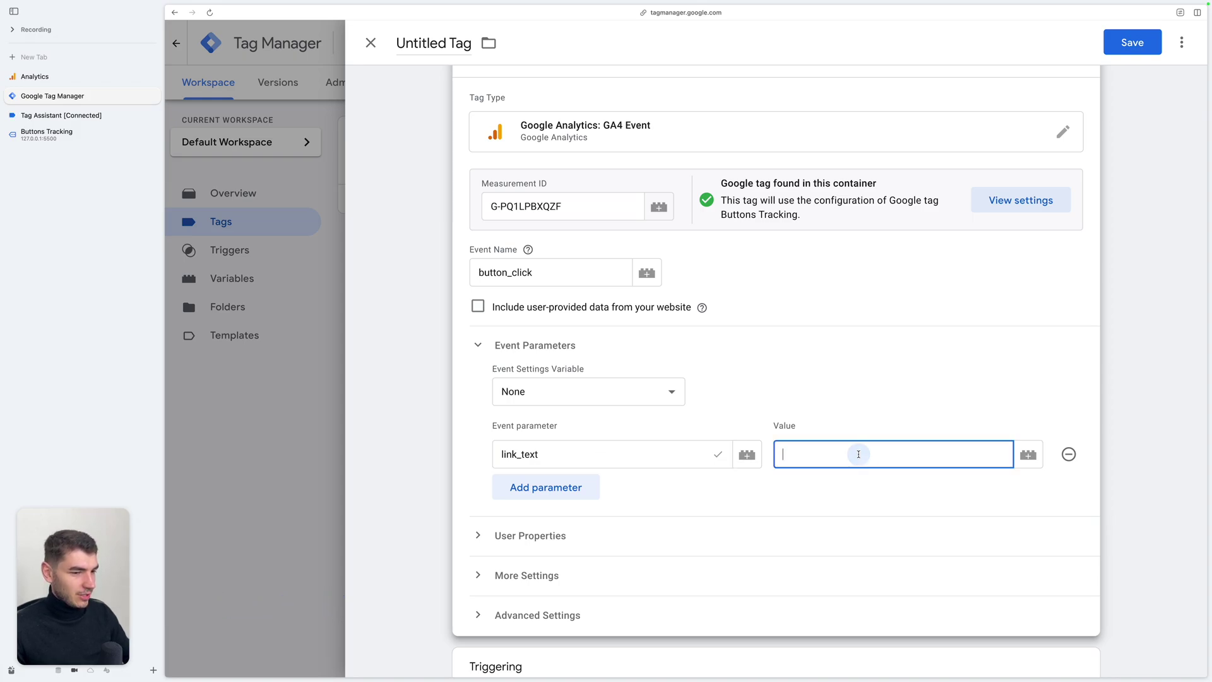
left_click(1027, 455)
left_click(530, 223)
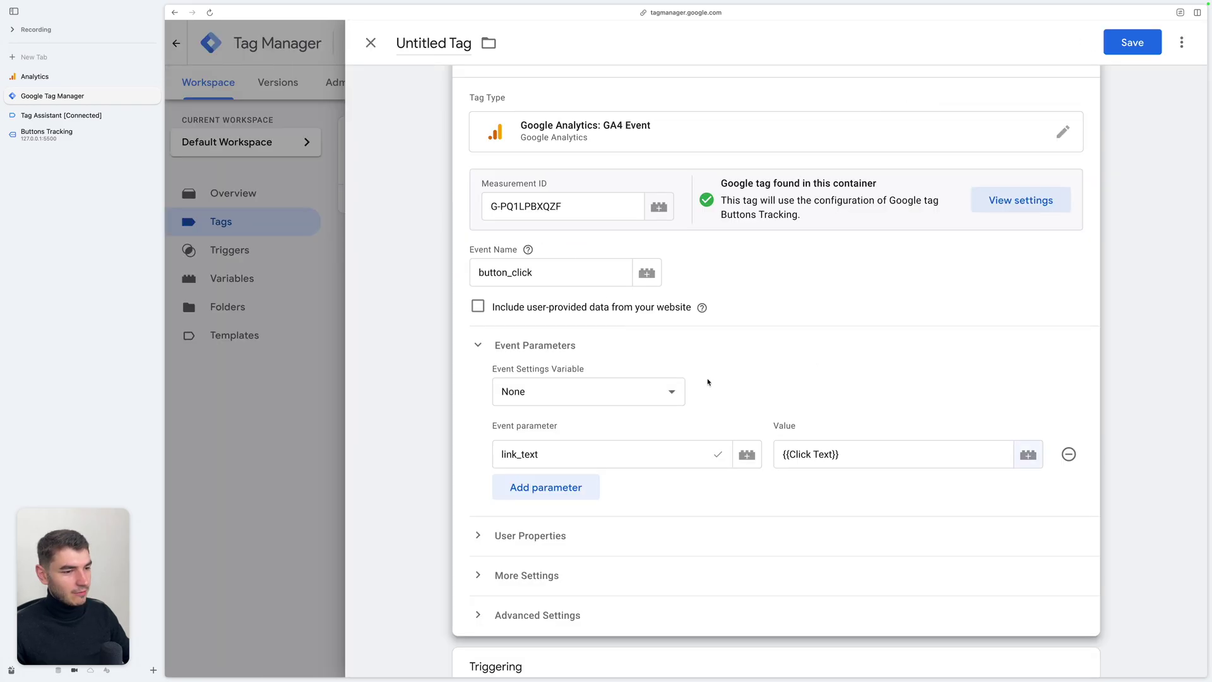
Name the tag "GA4 - Event - button_click", assign the "Click - Schedule a demo!" trigger and save it
left_click(442, 43)
key("super+a")
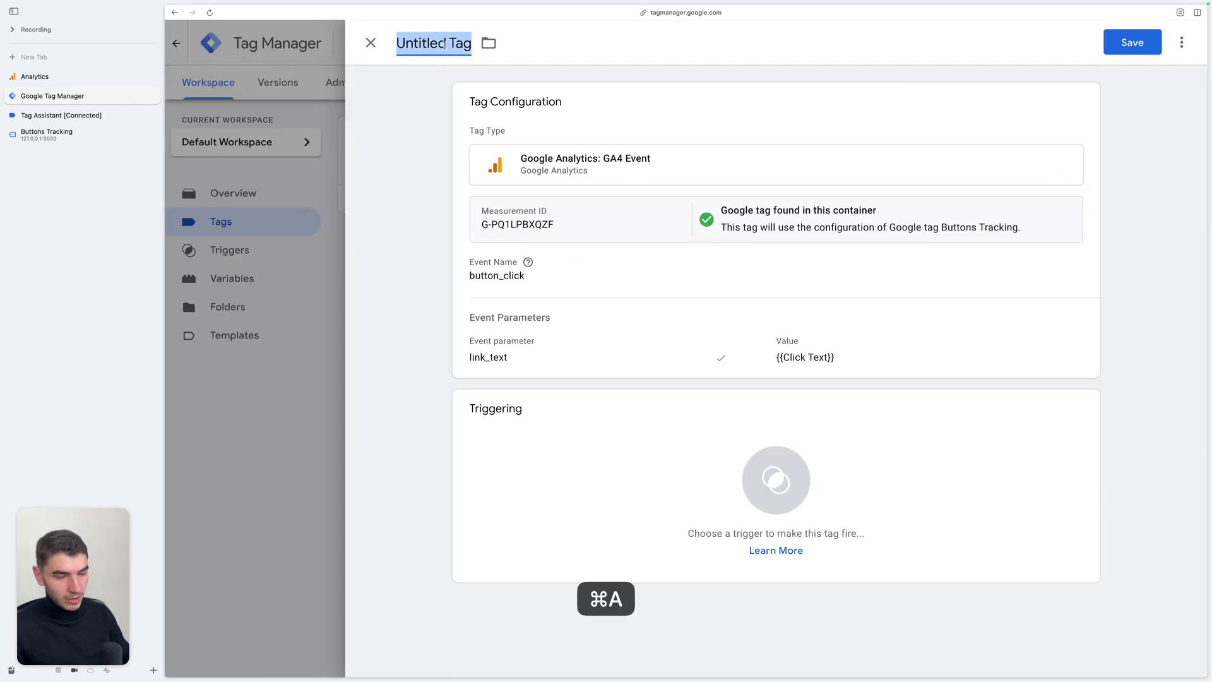
type("GA4 - Event - button_click")
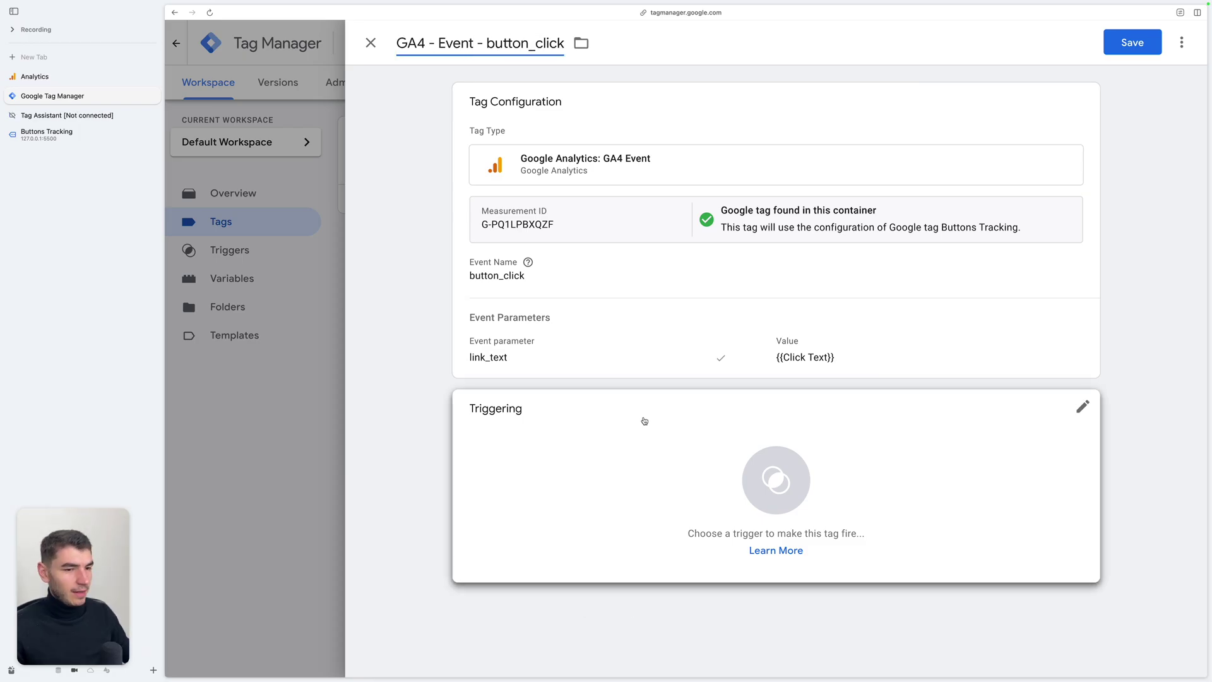
left_click(604, 440)
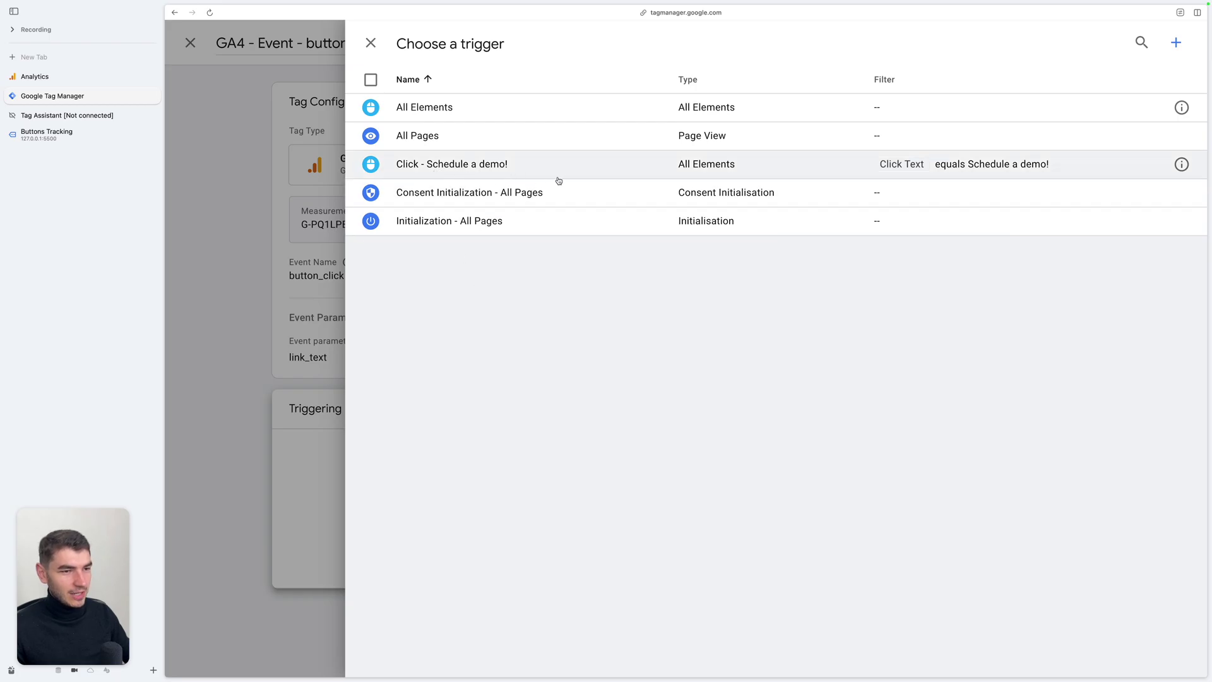
left_click(606, 168)
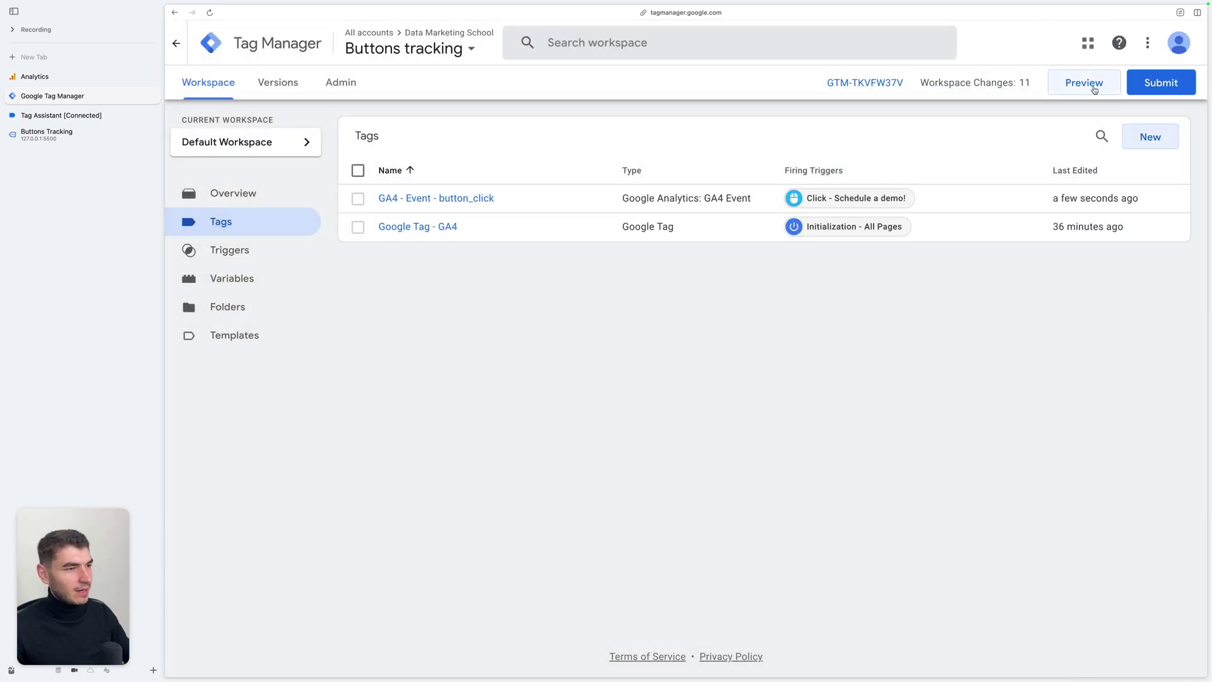
Preview the container, activate "Schedule a demo!" on the test page and check the resulting Click event's tags in Tag Assistant
left_click(1091, 88)
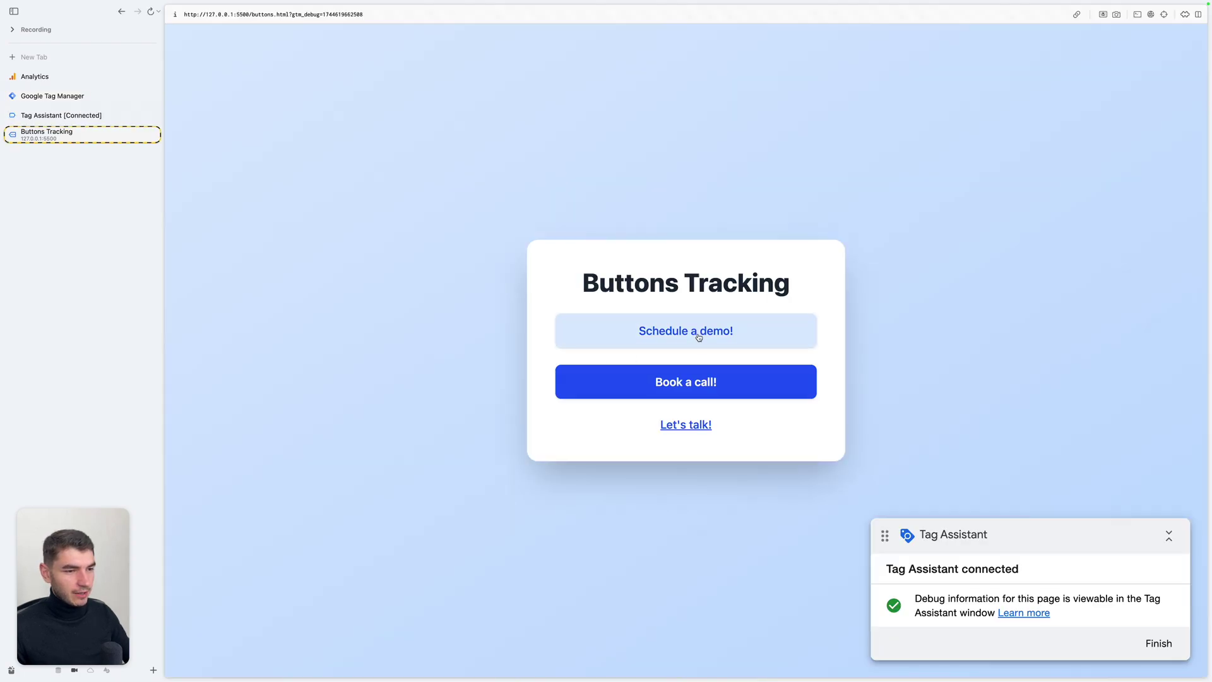
left_click(698, 336)
key("ctrl+Tab")
left_click(265, 188)
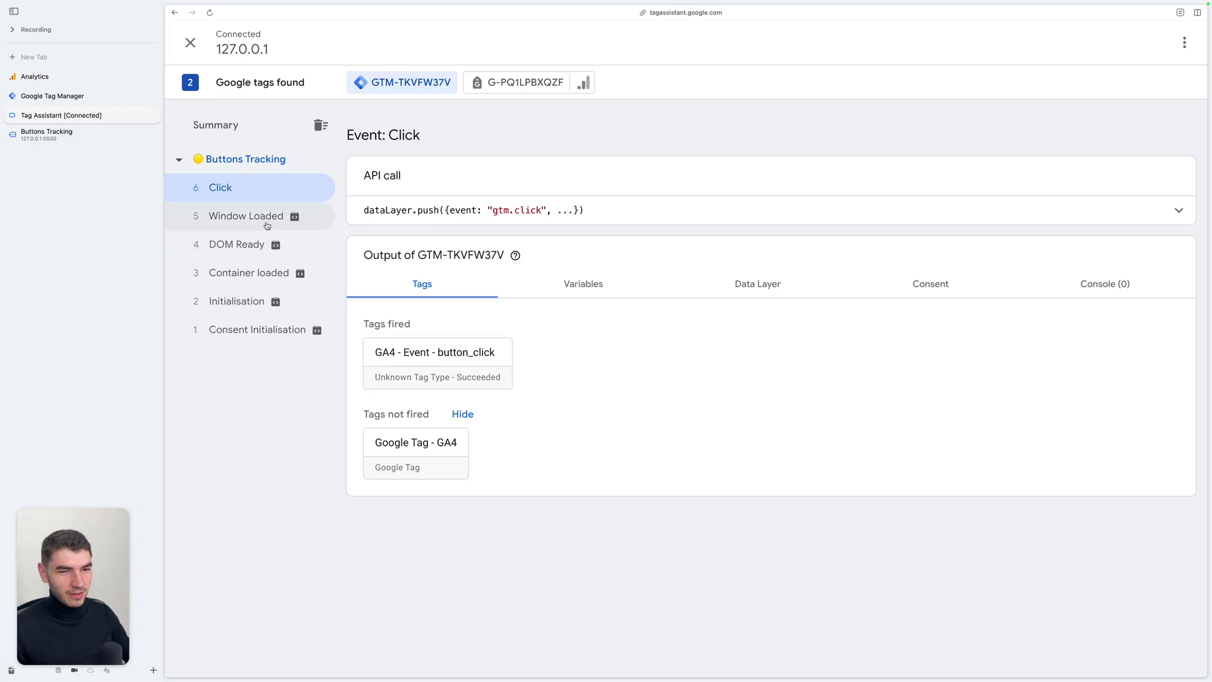
Activate "Book a call!" on the test page and compare the fired tags of both Click events in Tag Assistant
key("ctrl+Tab")
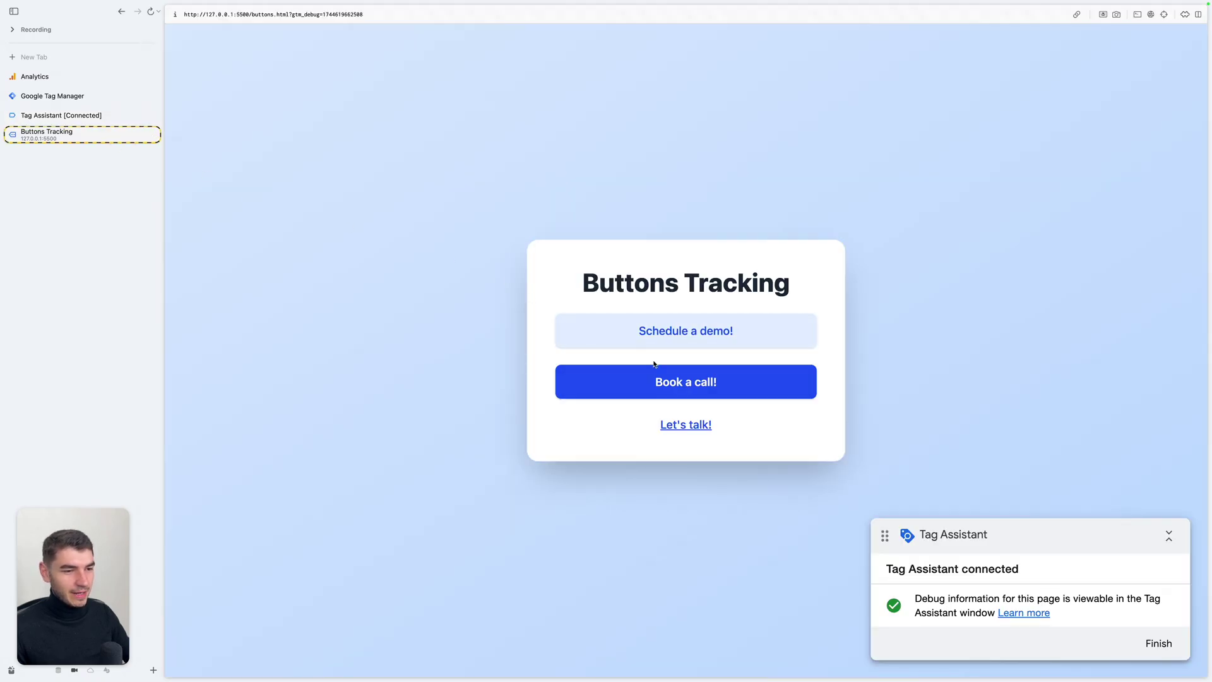
left_click(687, 383)
key("ctrl+Tab")
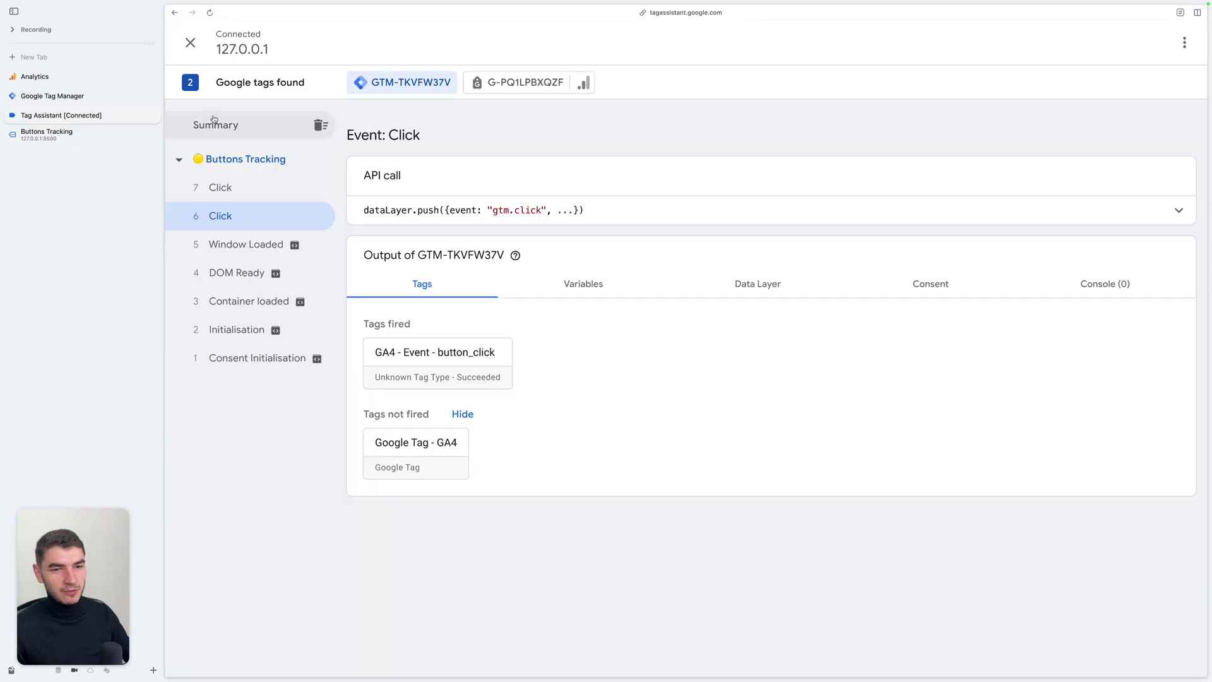
left_click(250, 195)
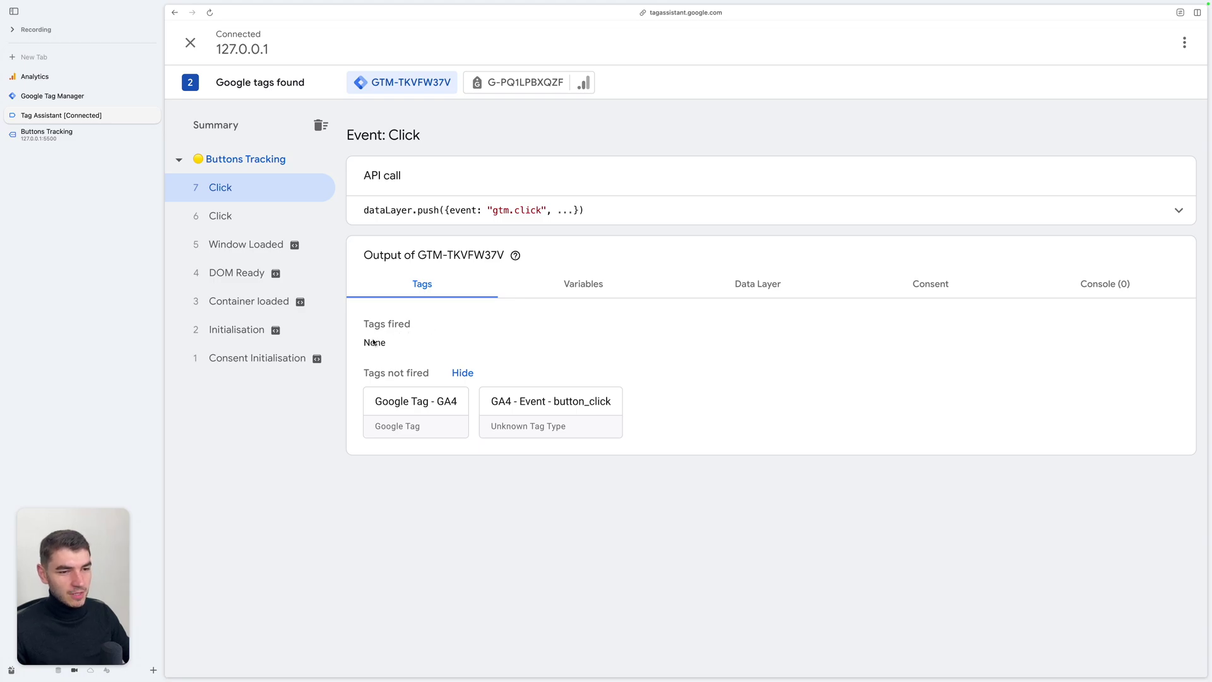
left_click(302, 215)
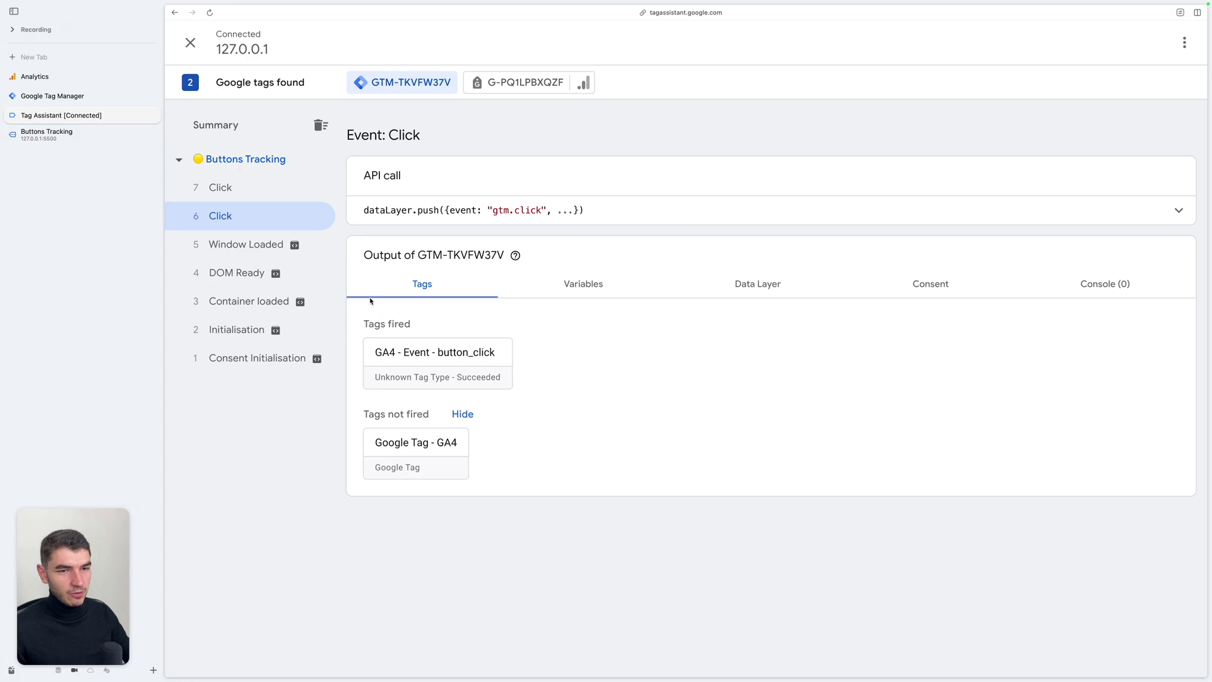
Inspect the button_click hit sent to G-PQ1LPBXQZF and check its link_text event parameter
left_click(514, 85)
left_click(252, 215)
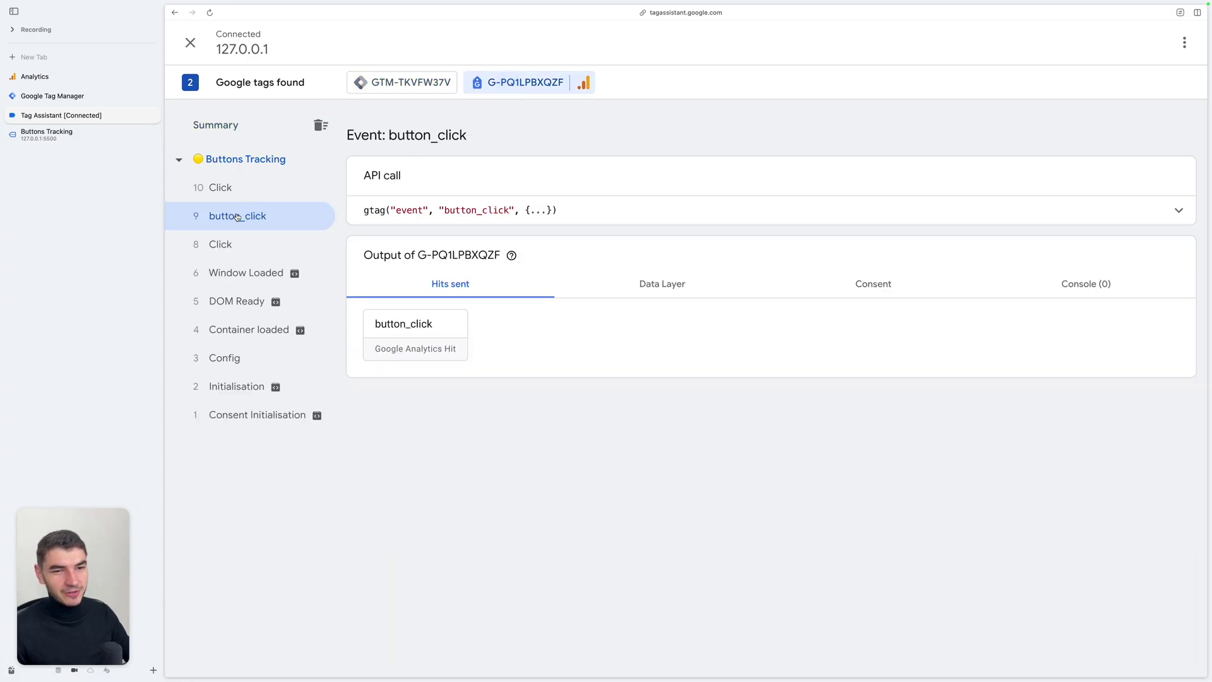
left_click(404, 321)
scroll(727, 365, "down", 5)
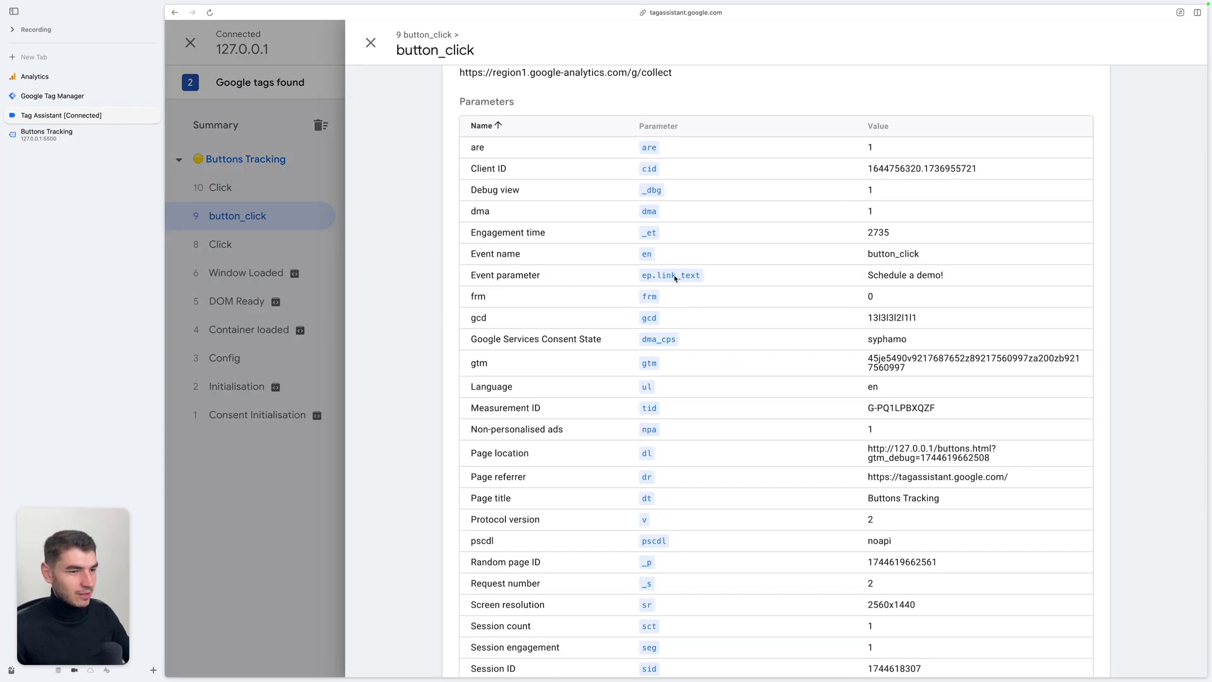
left_click_drag(944, 276, 872, 272)
Switch to Google Analytics and view the event counts by event name in the Realtime overview report
left_click(34, 77)
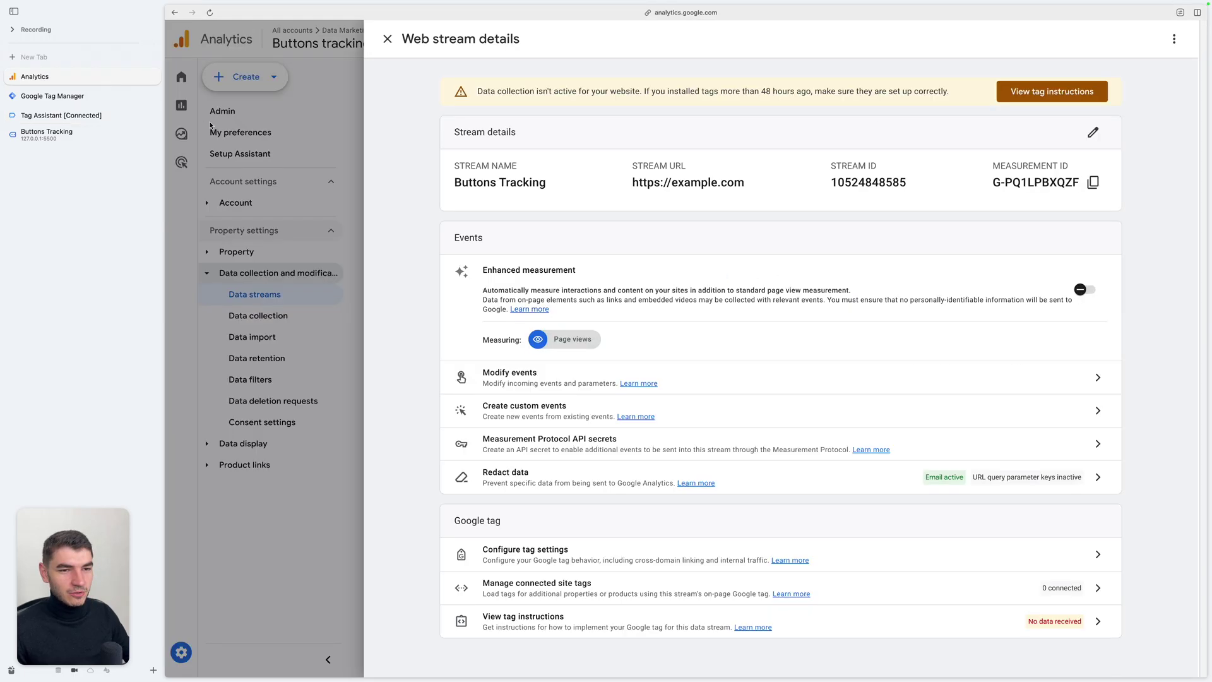
left_click(178, 105)
left_click(179, 105)
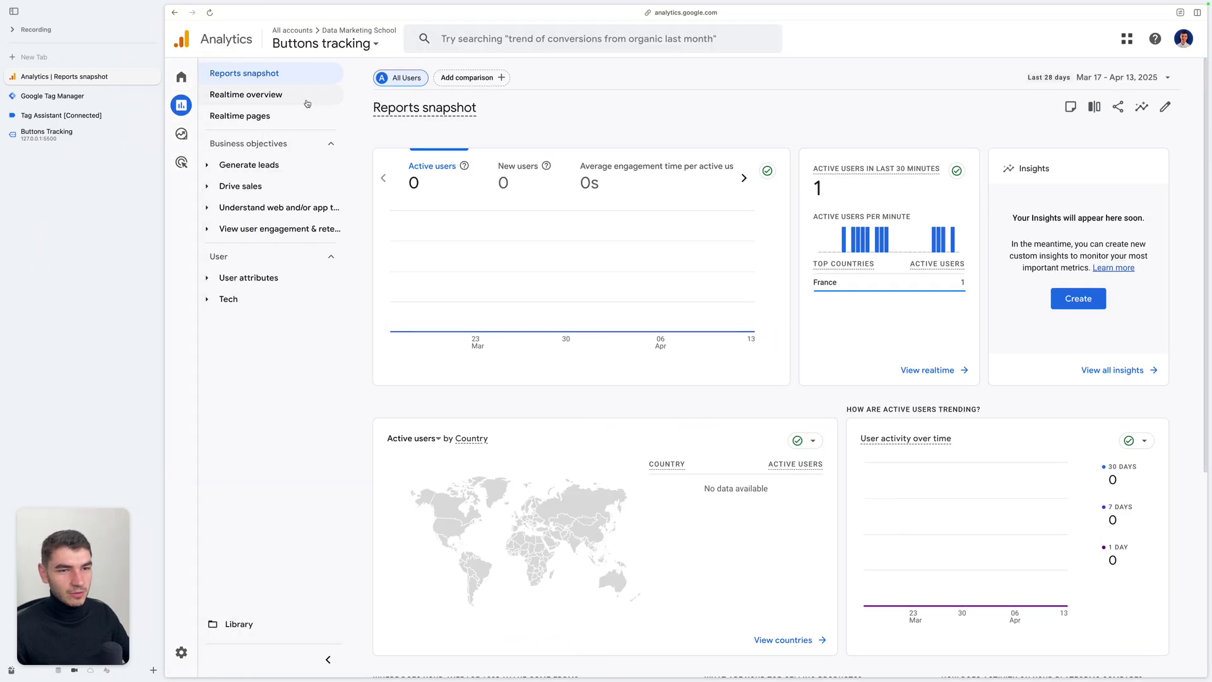
left_click(288, 103)
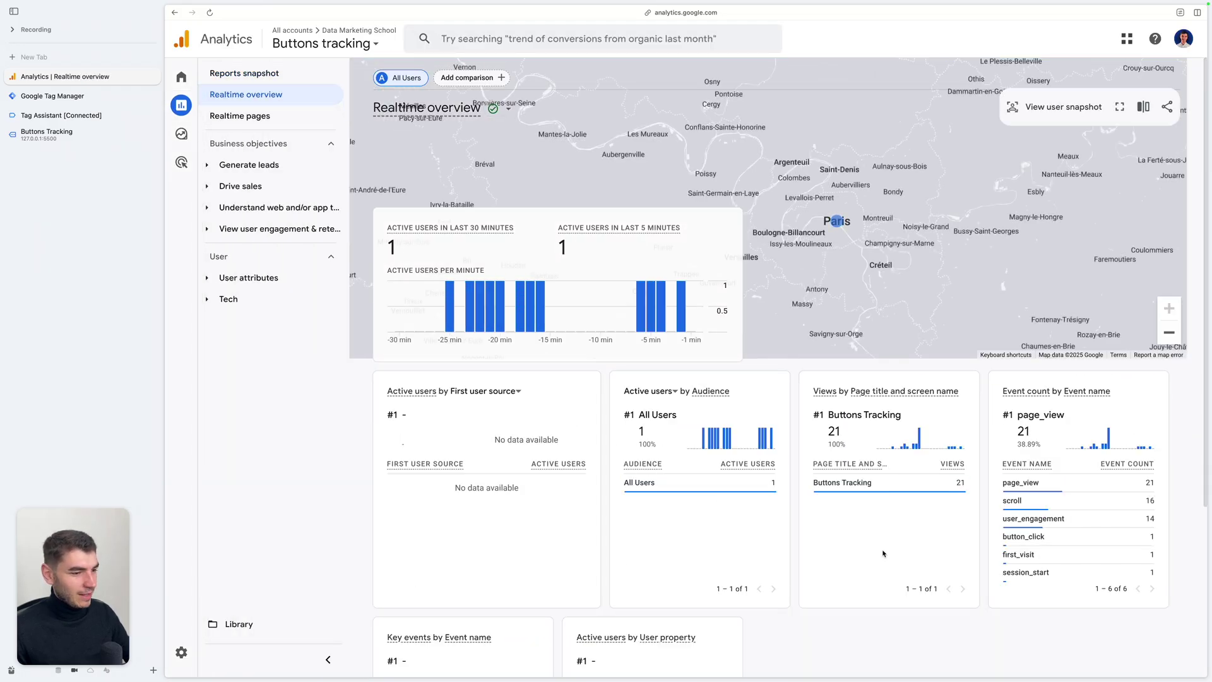
scroll(1035, 505, "down", 1)
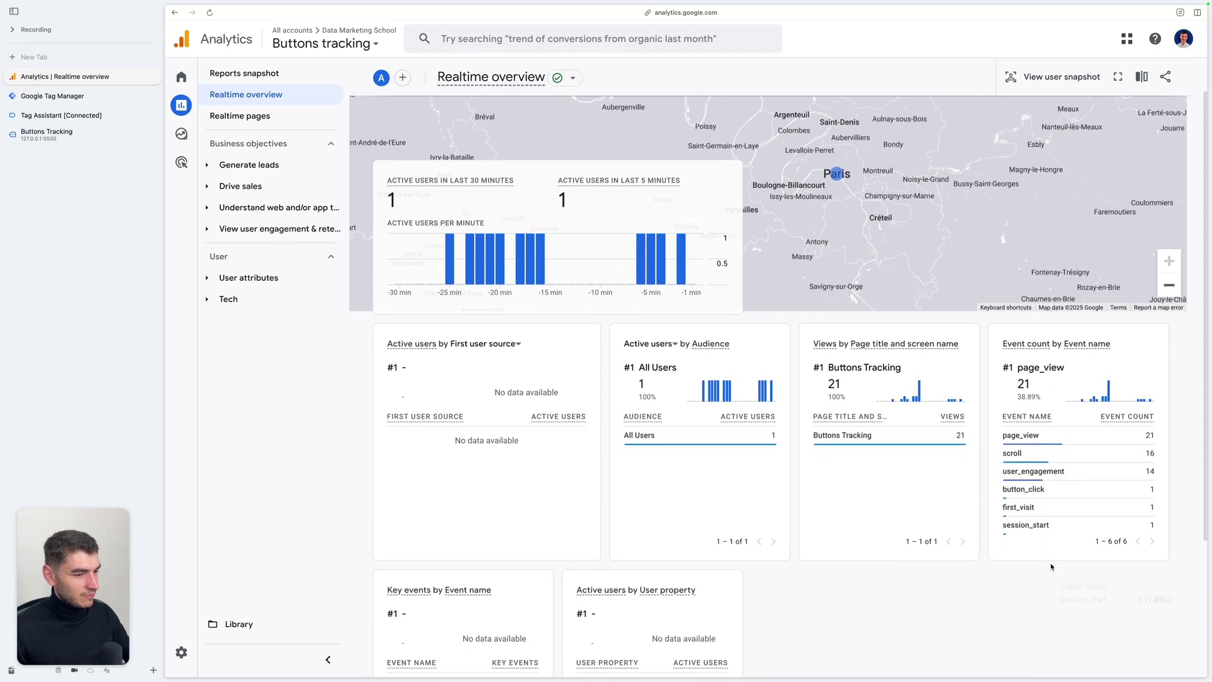
Examine the button_click event's link_text parameter values in the realtime event count card, then return to the event list
left_click(1041, 494)
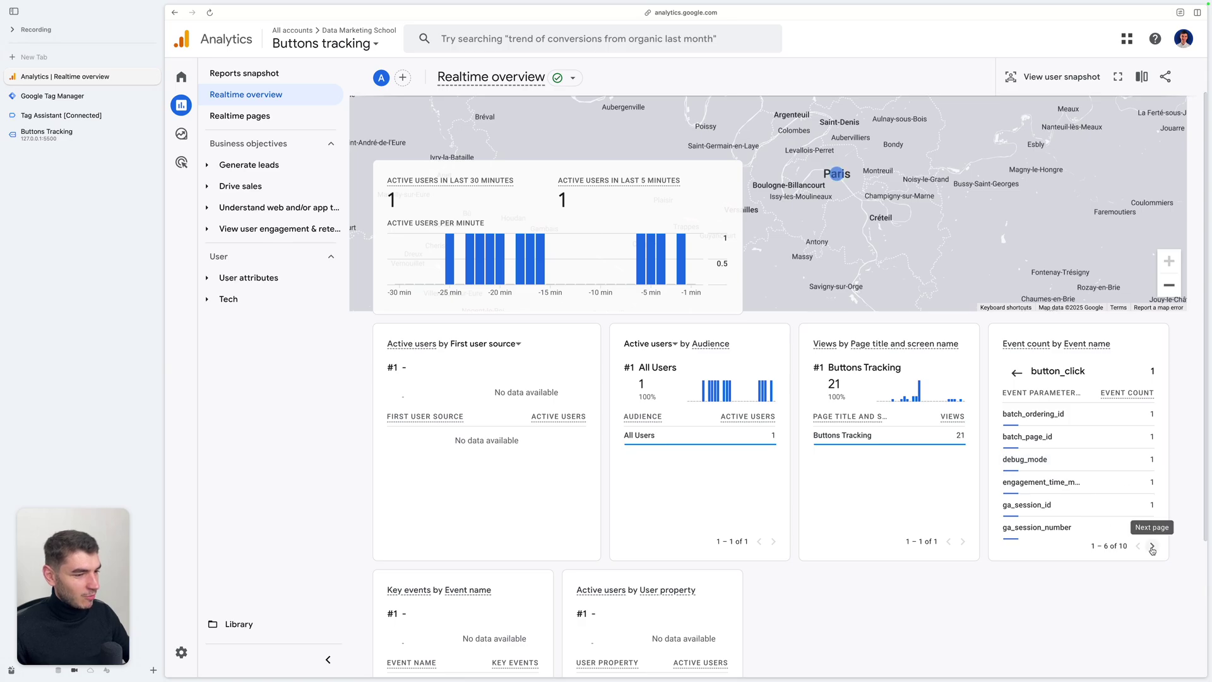
left_click(1151, 547)
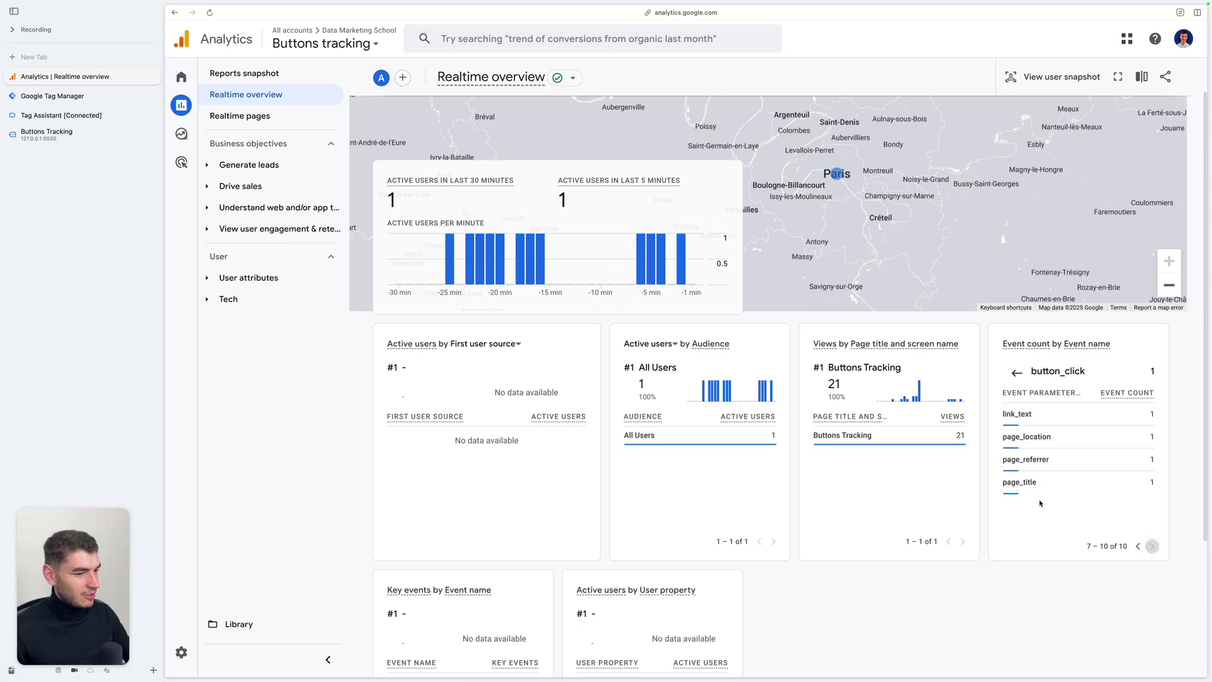
left_click(1042, 418)
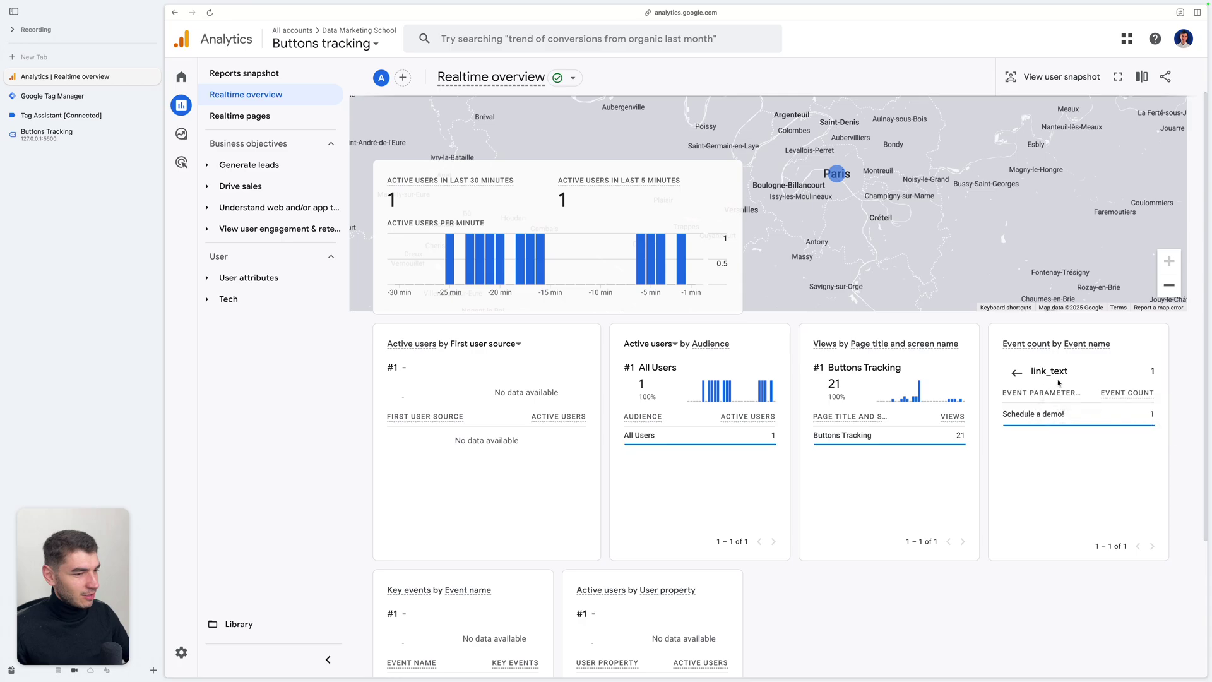
mouse_move(1034, 423)
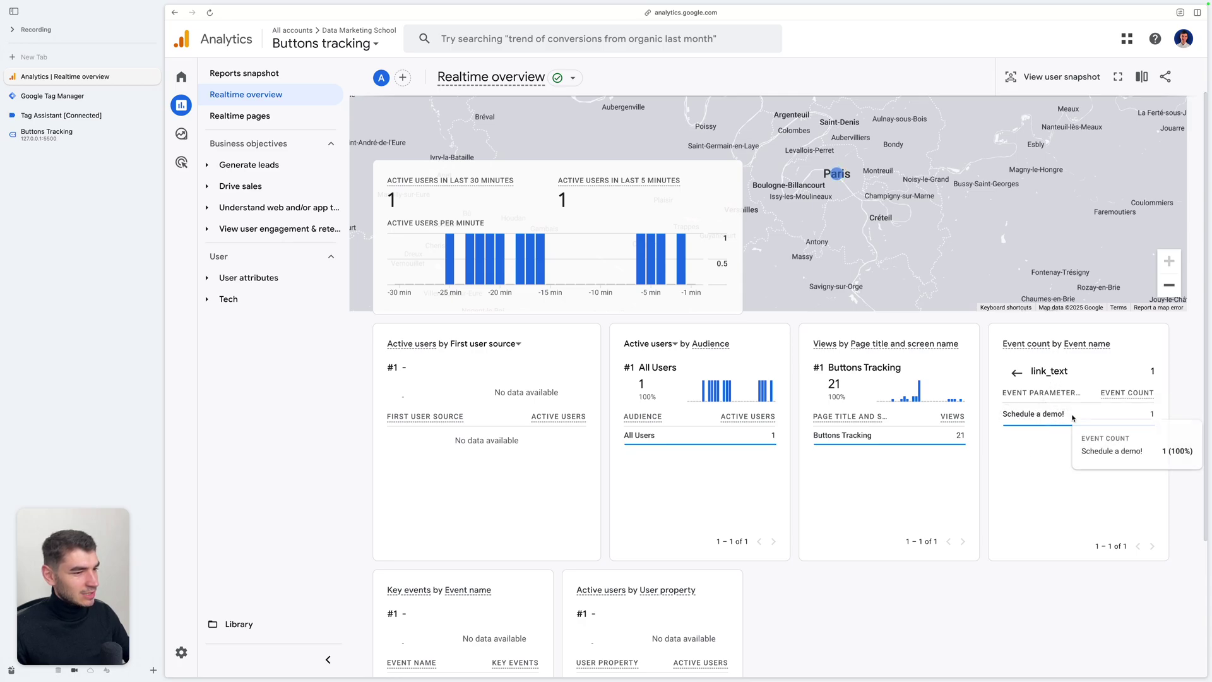
left_click(1017, 373)
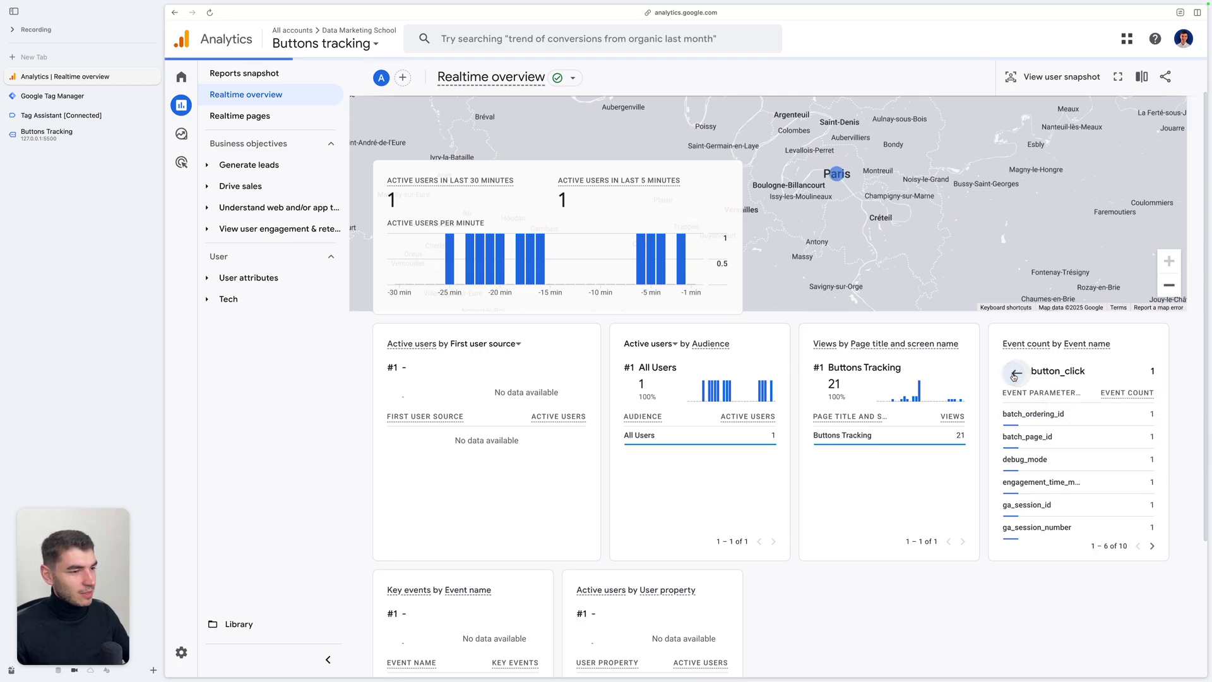
left_click(1017, 373)
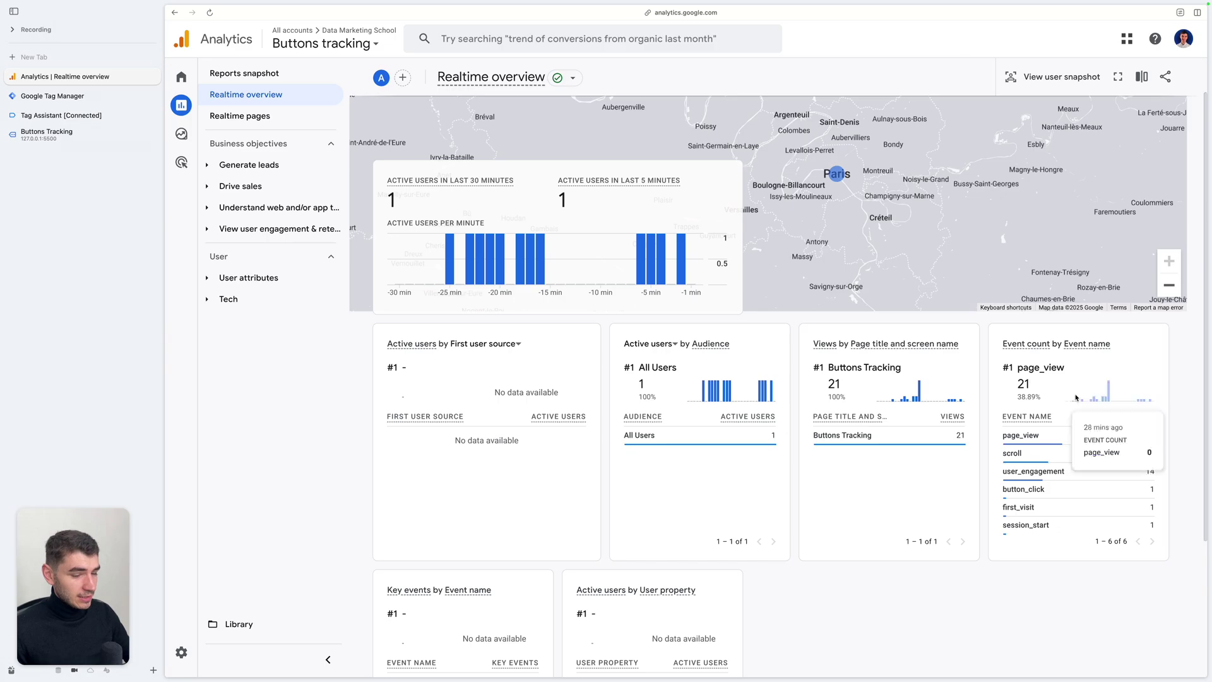
Open DebugView from the property's admin settings and examine the link_text value of the button_click event
left_click(181, 652)
scroll(481, 478, "down", 3)
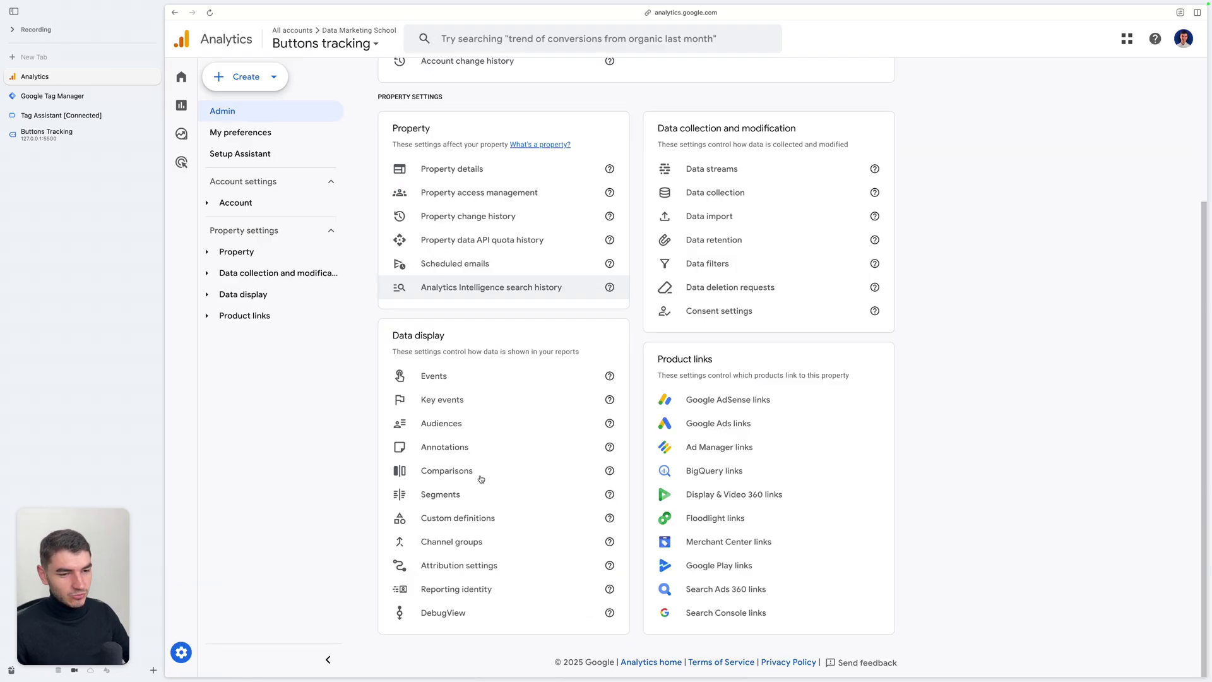
left_click(431, 612)
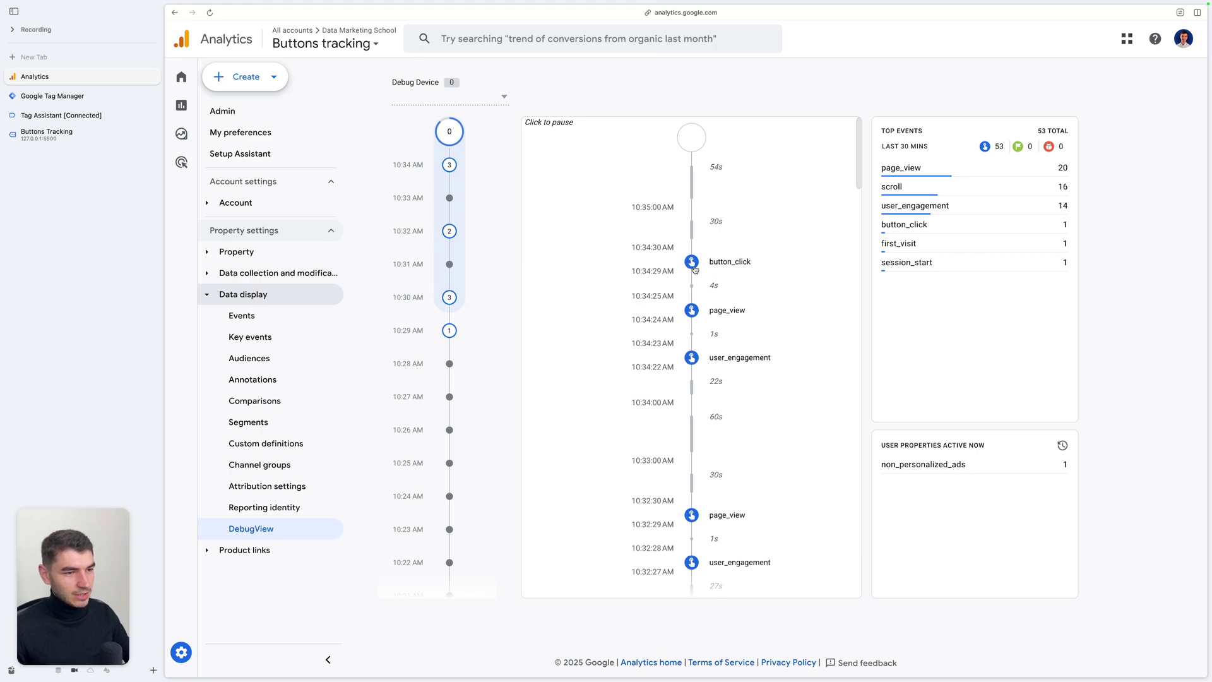
left_click(692, 264)
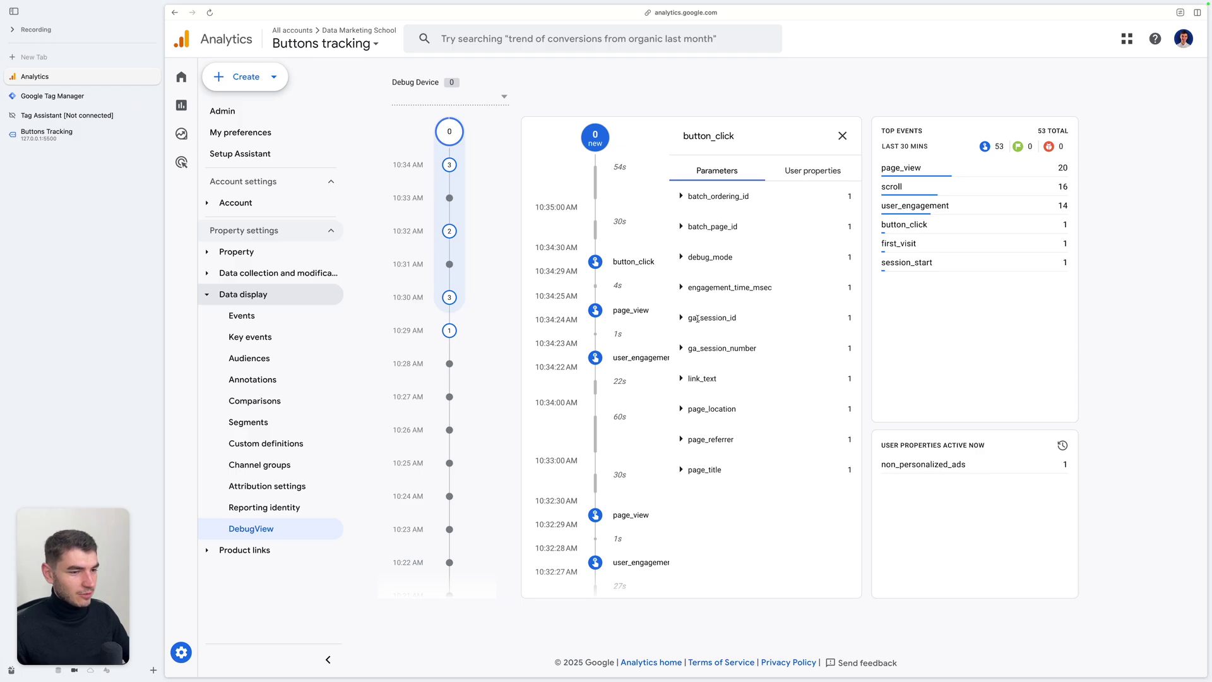
left_click(682, 378)
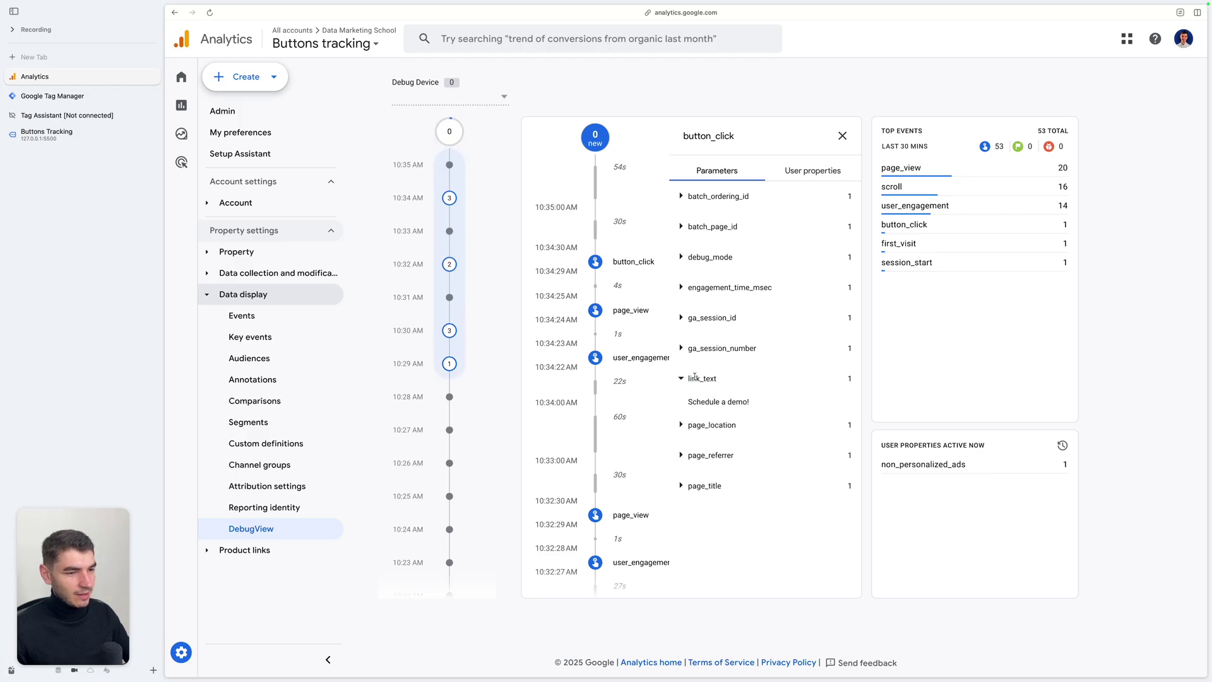
left_click_drag(689, 400, 746, 400)
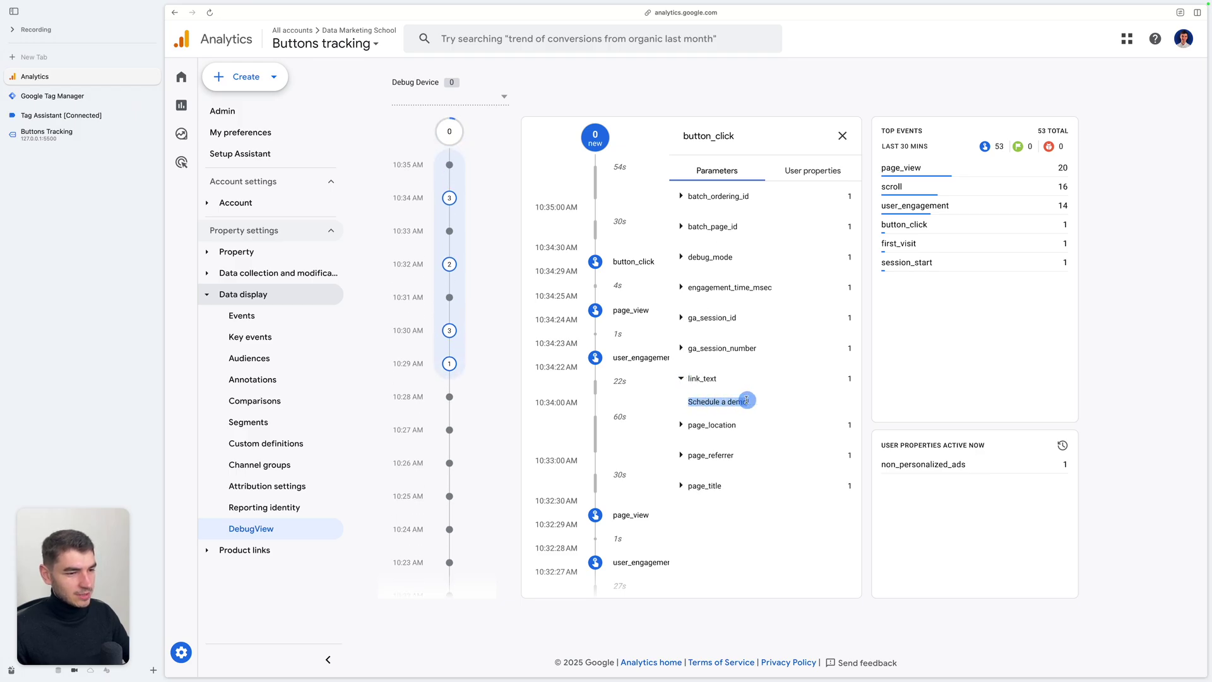
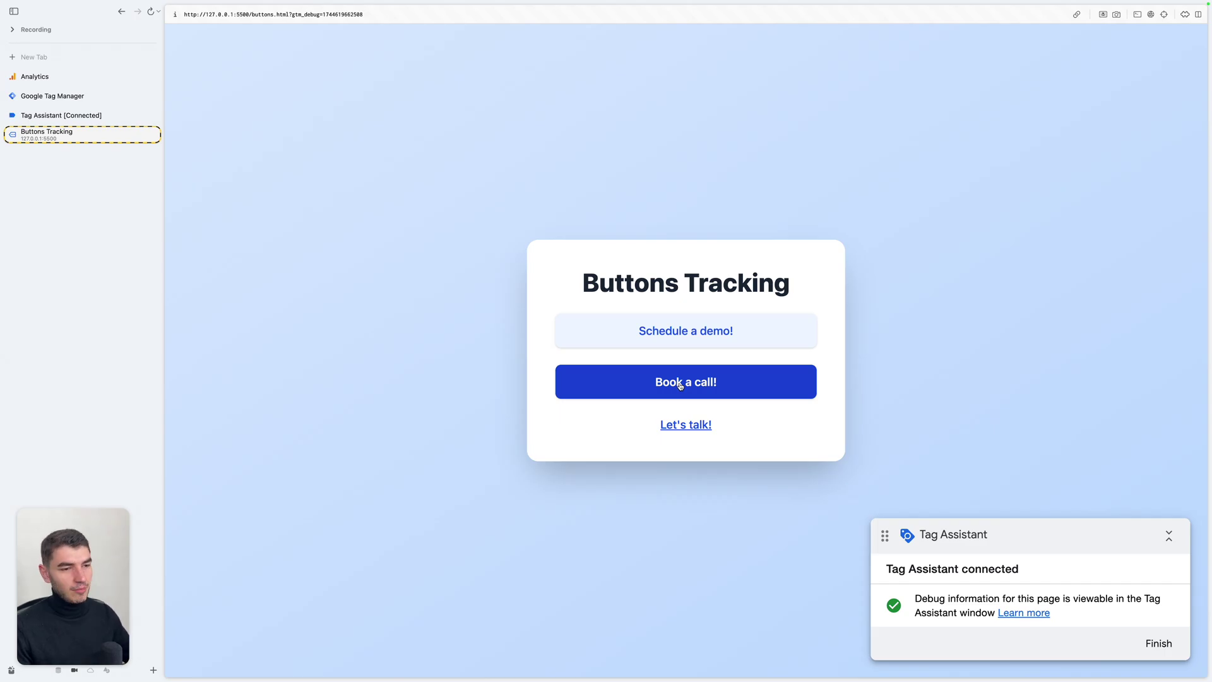
Switch to Google Tag Manager and rename the "Click - Schedule a demo!" trigger as "CTAs clicks"
key("ctrl+Tab")
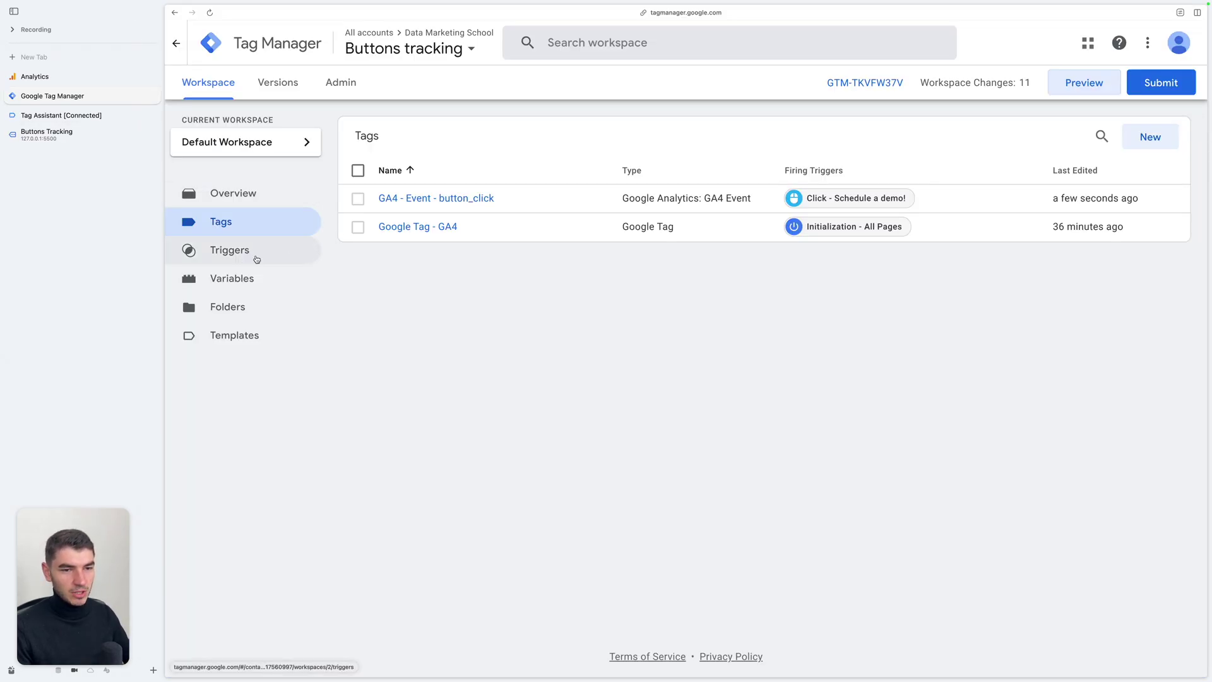
left_click(266, 255)
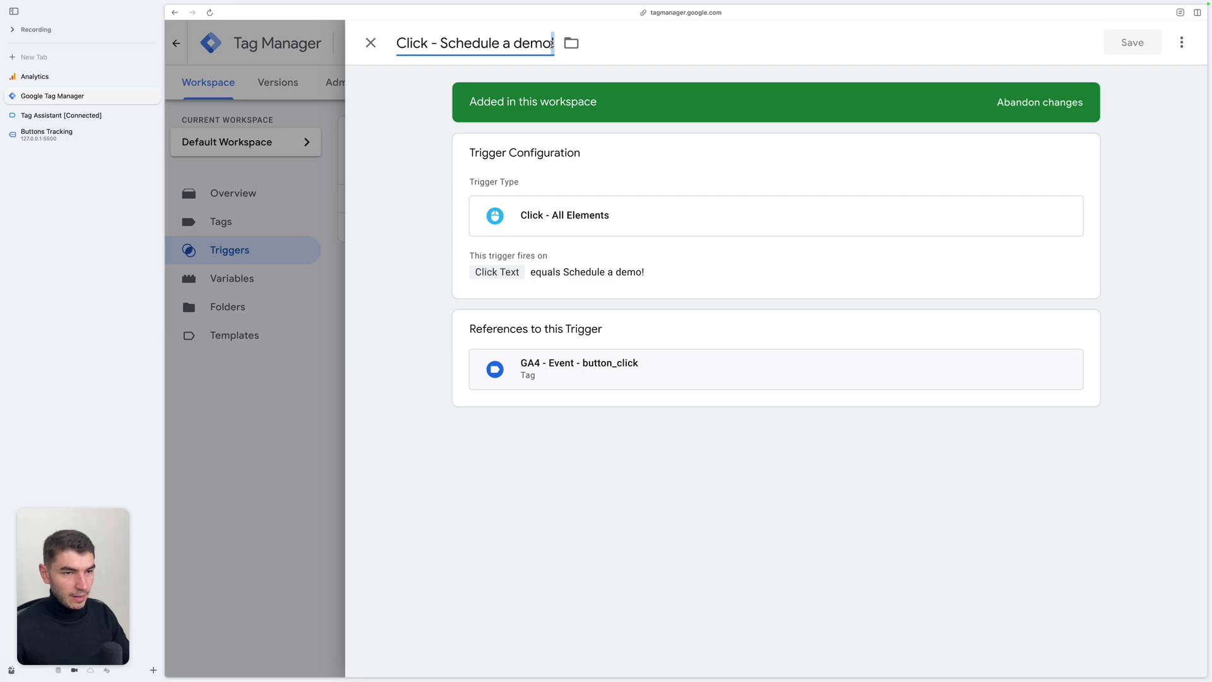
key("super+BackSpace")
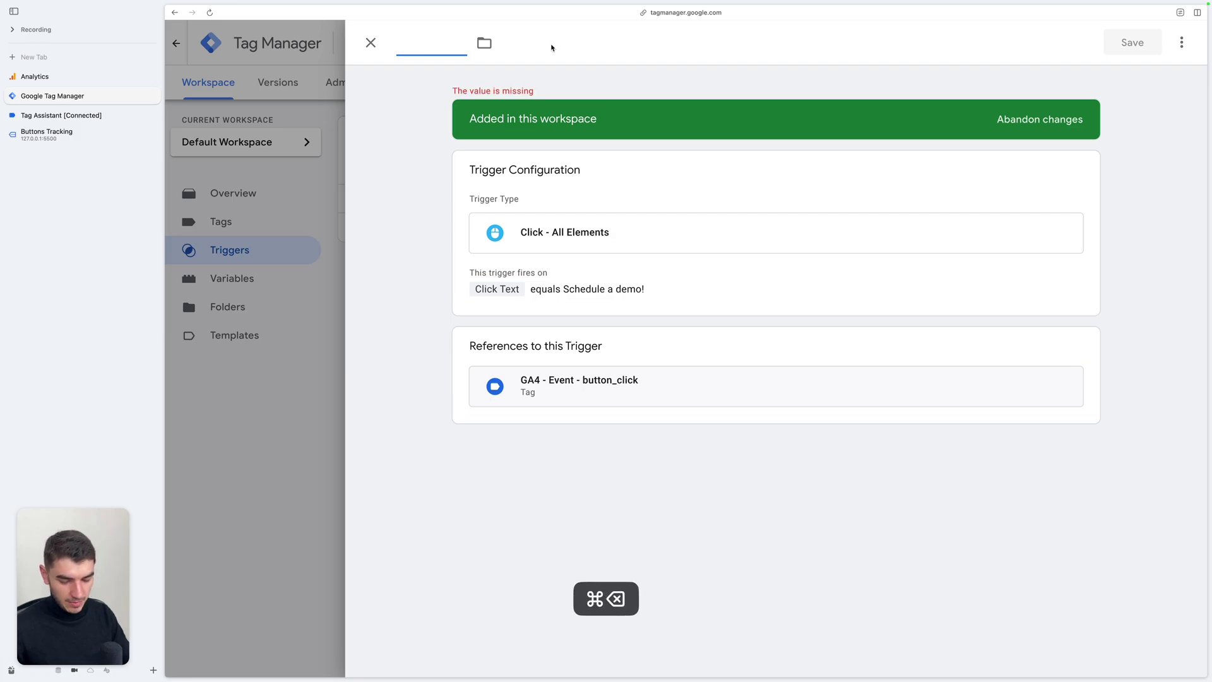
type("CTAs clicks")
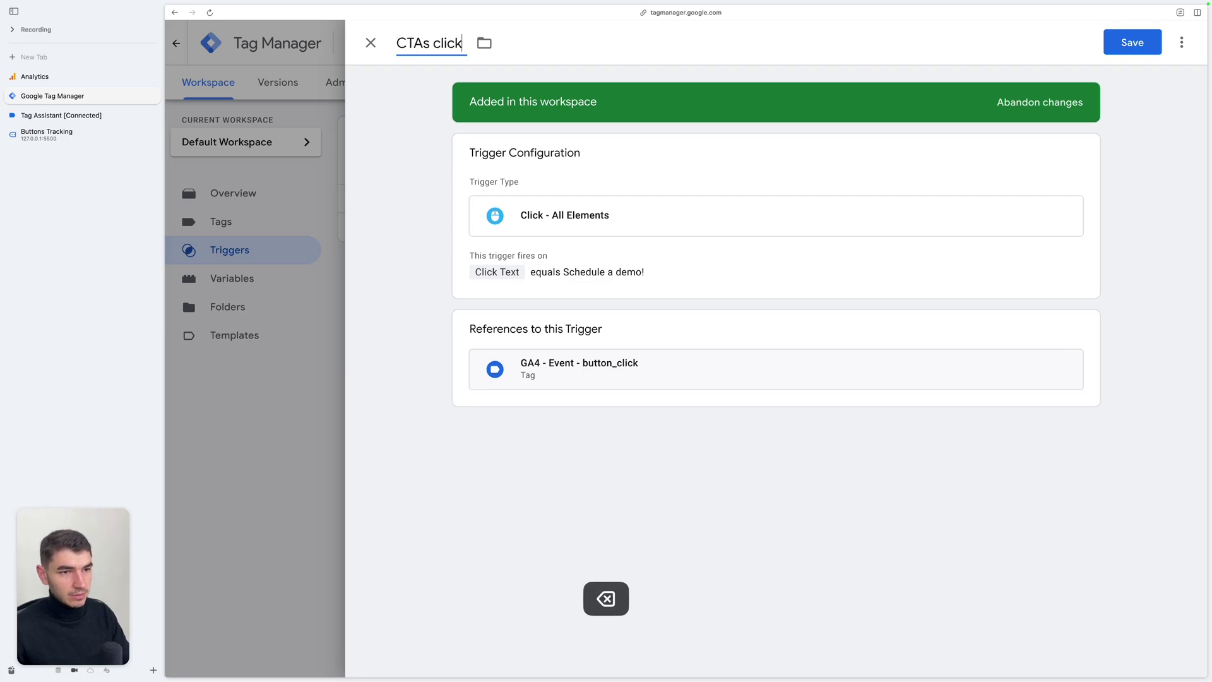
Set the operator of the trigger's Click Text condition to "matches RegEx"
left_click(568, 272)
left_click(783, 358)
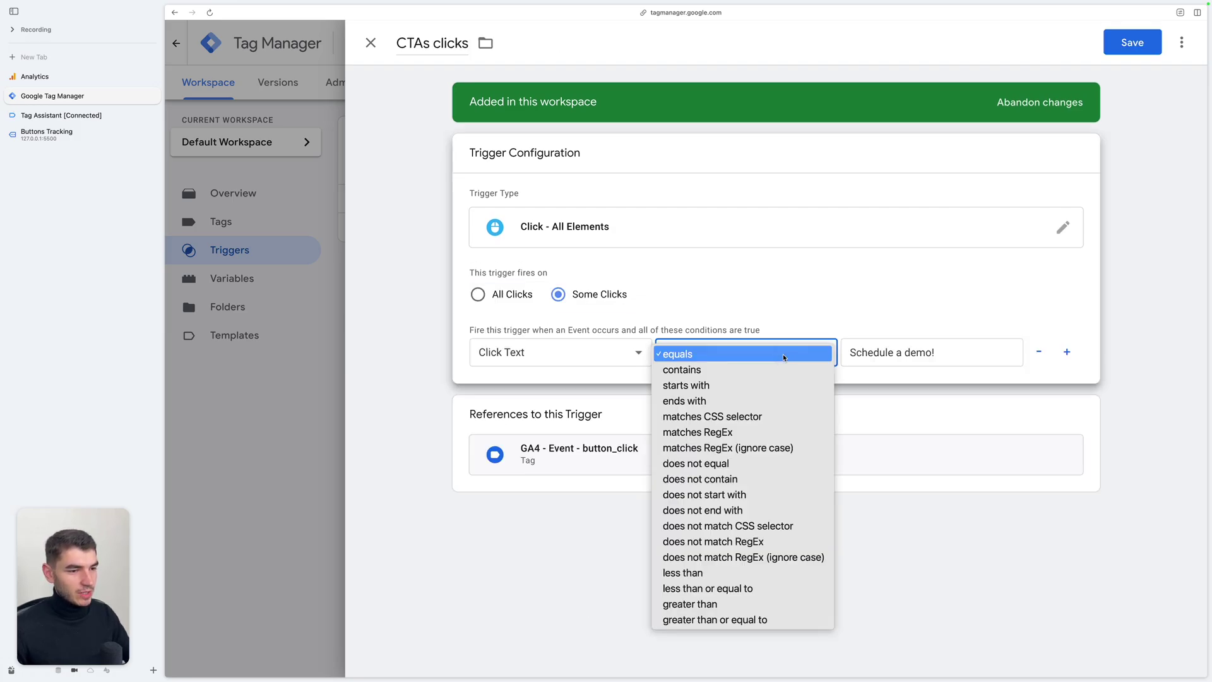
left_click(766, 426)
Extend the Click Text condition's value to "Schedule a demo!|Book a call!|Let's talk!" and save the trigger
left_click(958, 356)
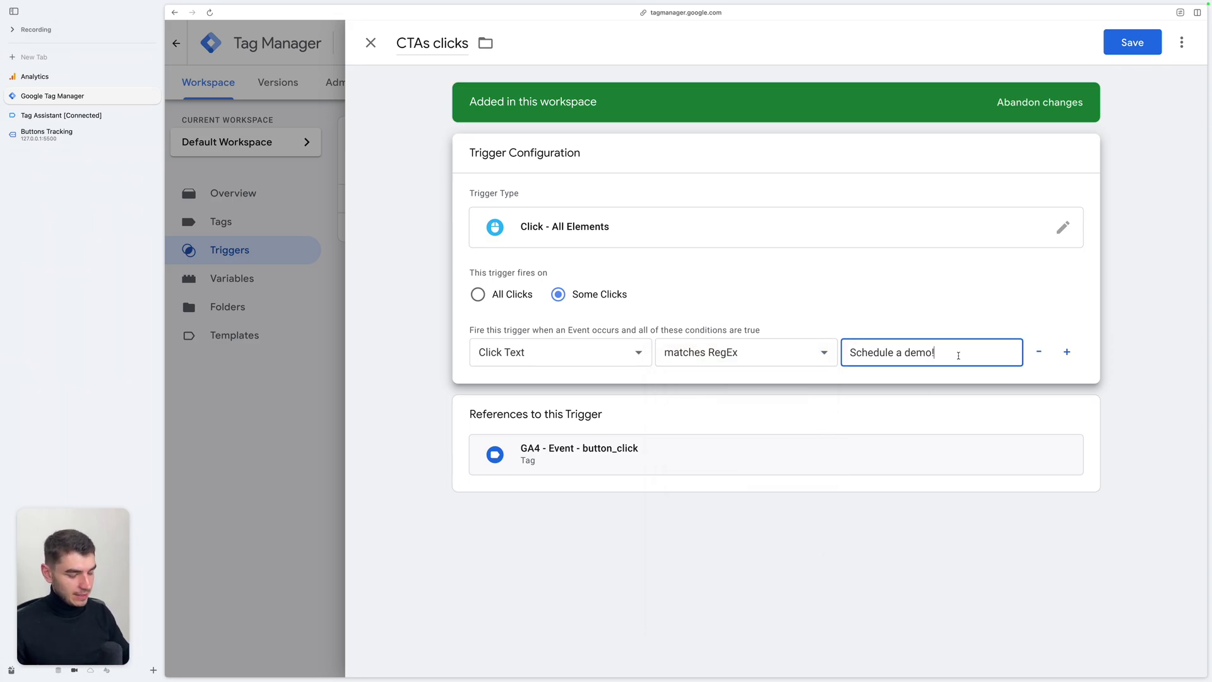
key("Left")
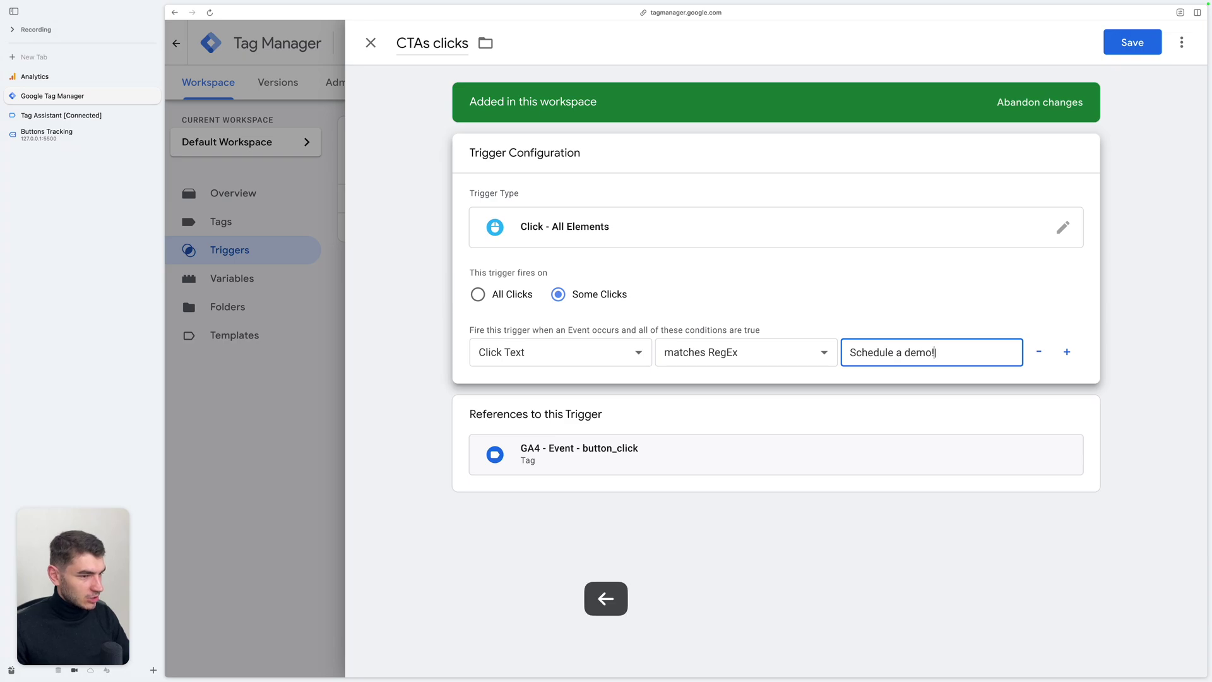
key("Right")
key("shift+Left")
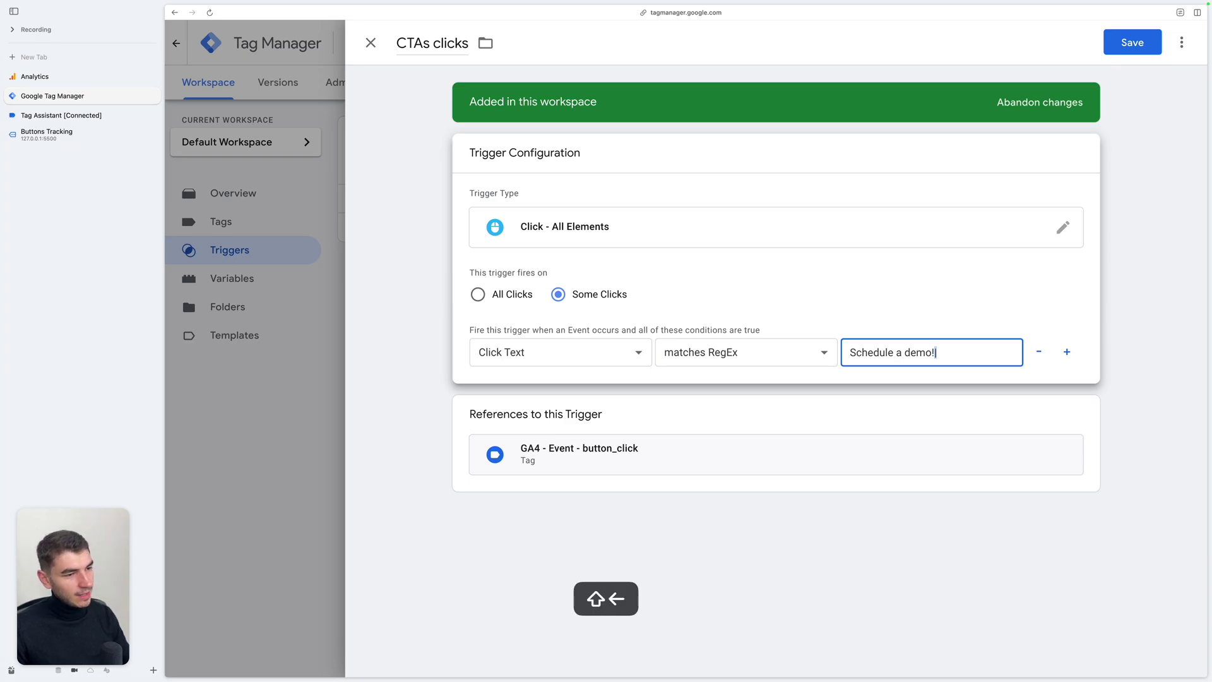
key("Right")
key("shift+Left")
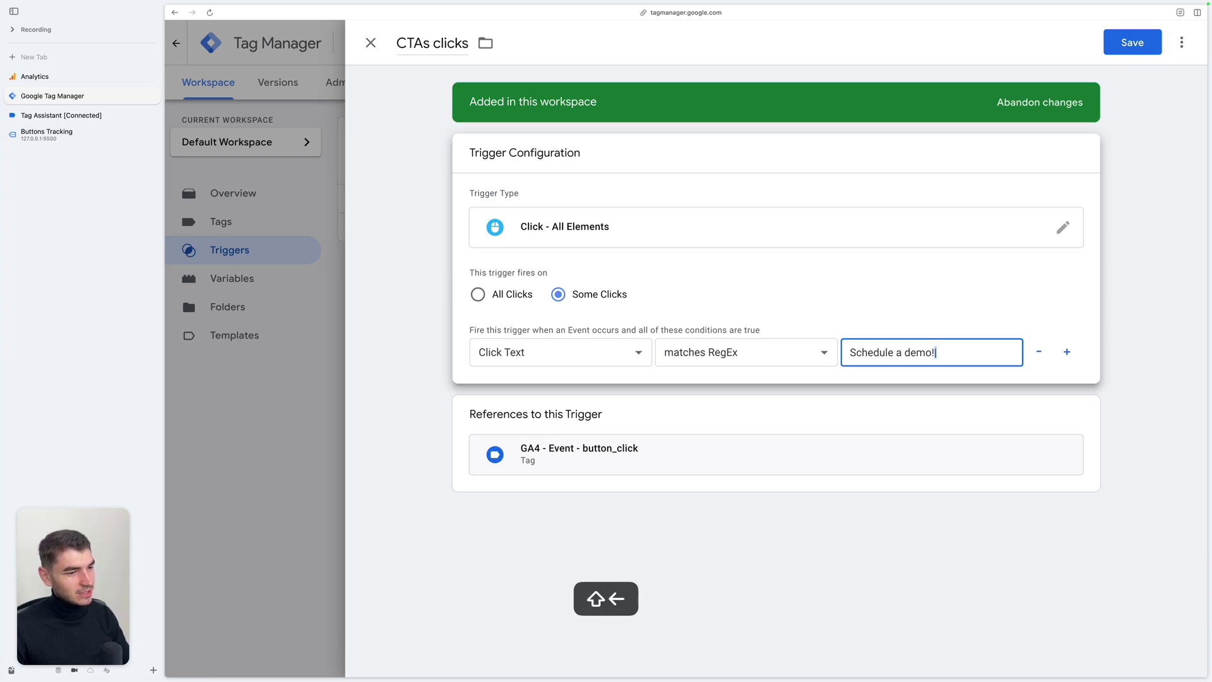
key("super+Right")
key("shift+super+Left")
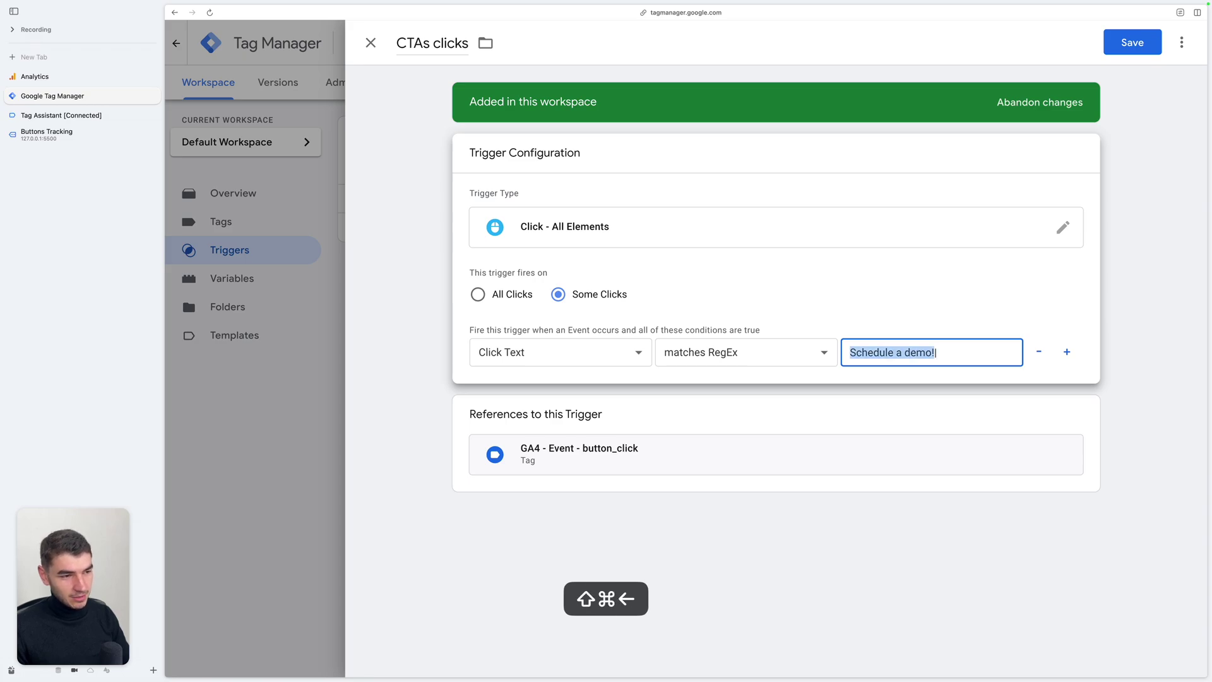
key("super+Right")
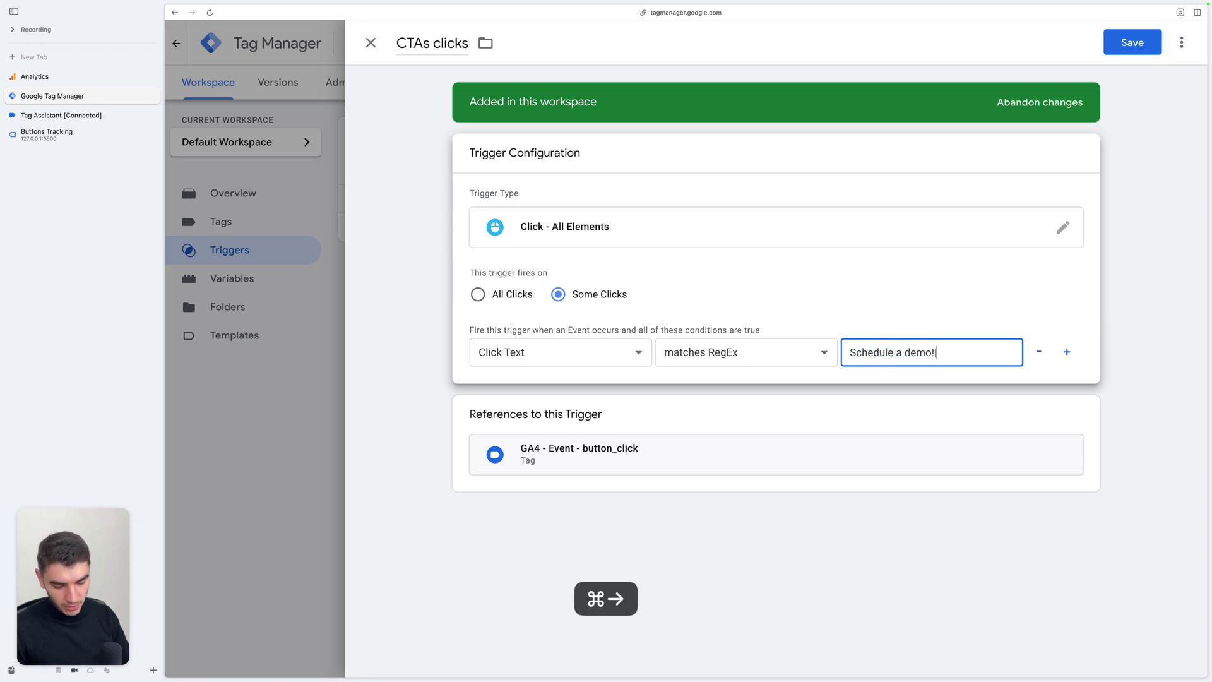
type("|Book a call!|Le")
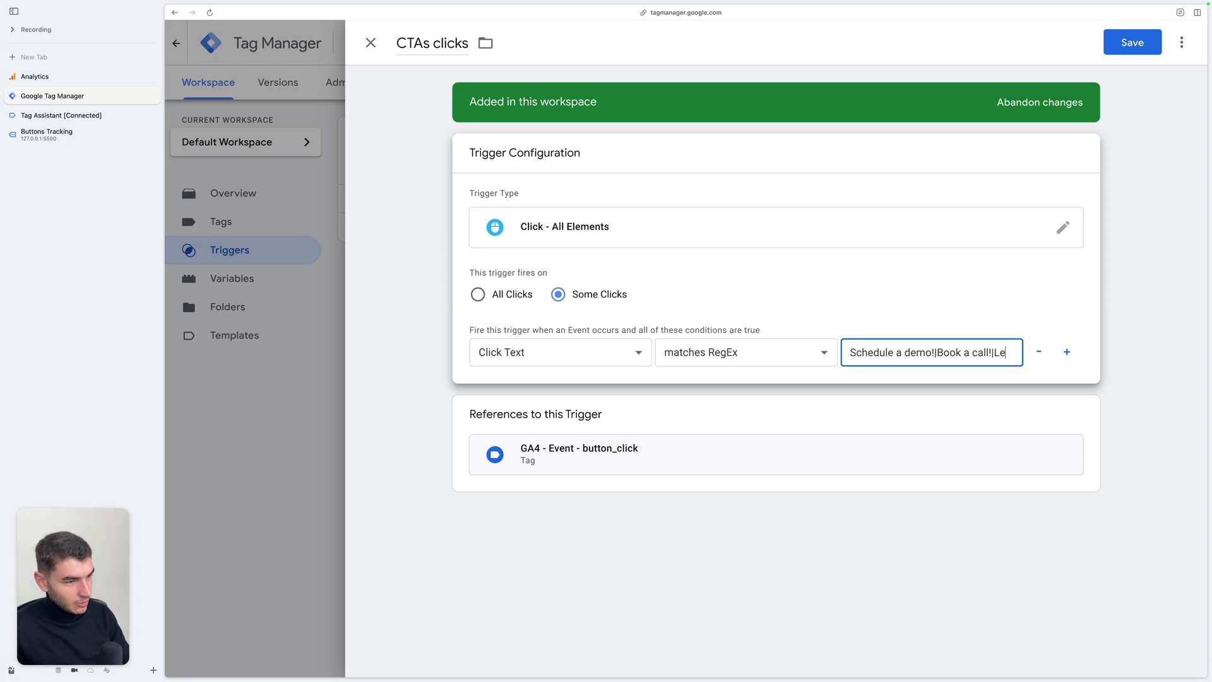
type("t's ")
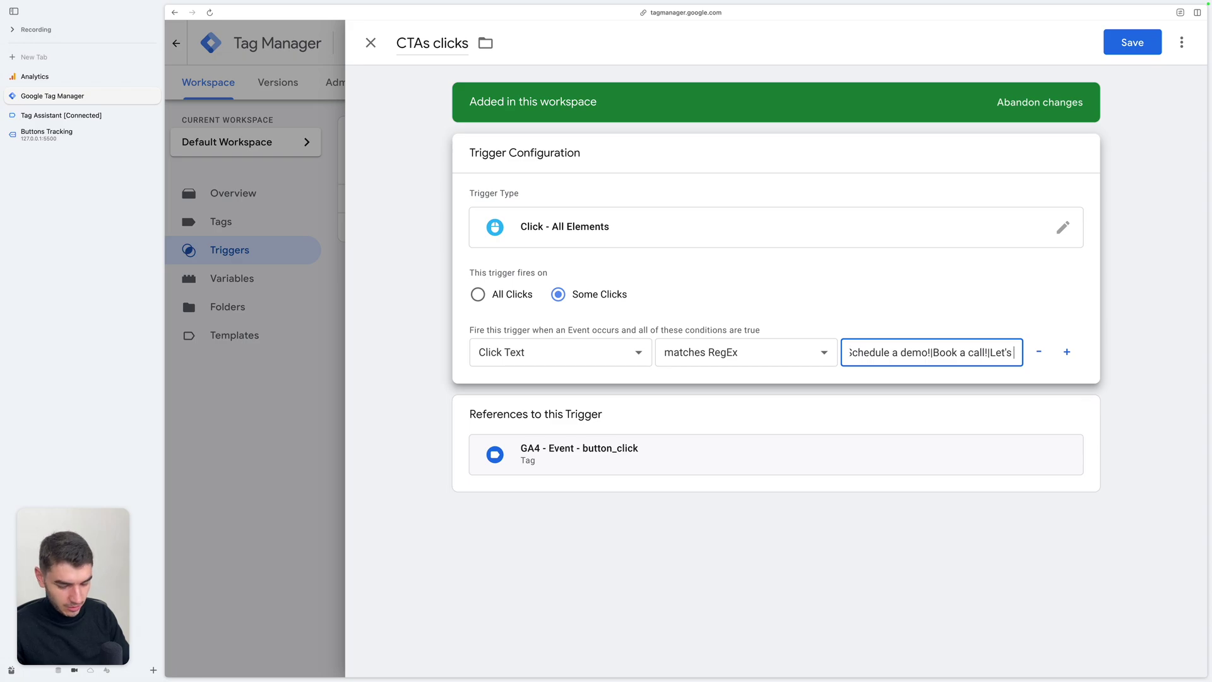
type("talk!")
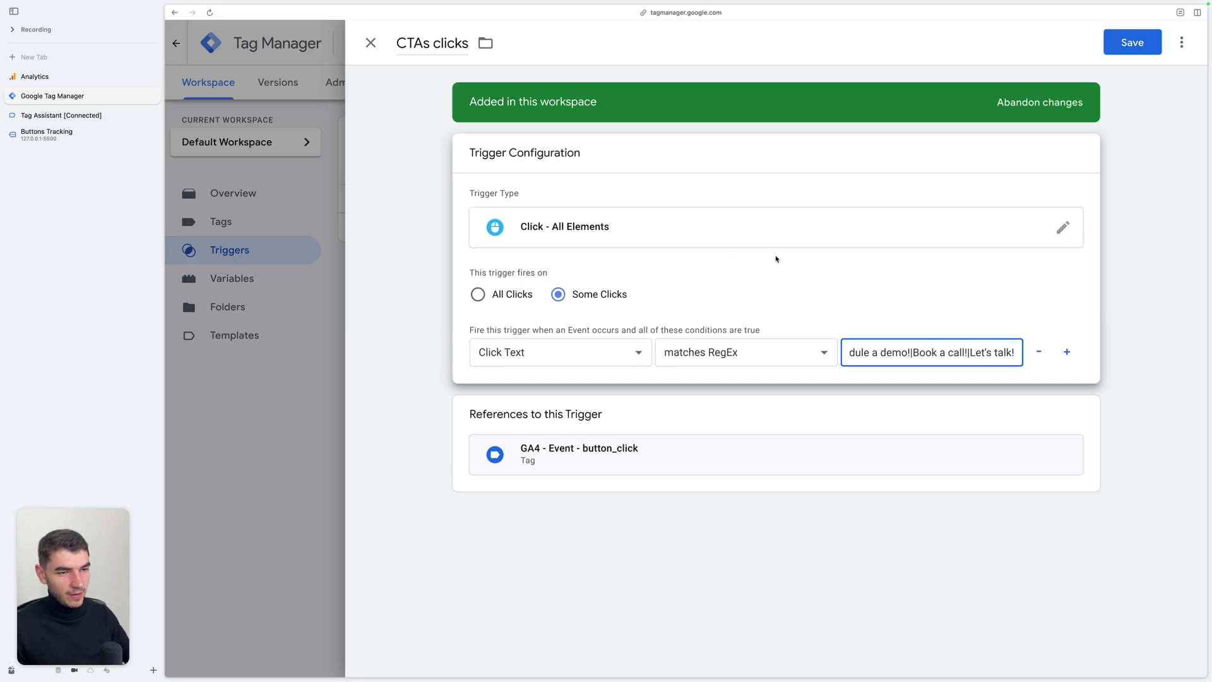
left_click(1136, 41)
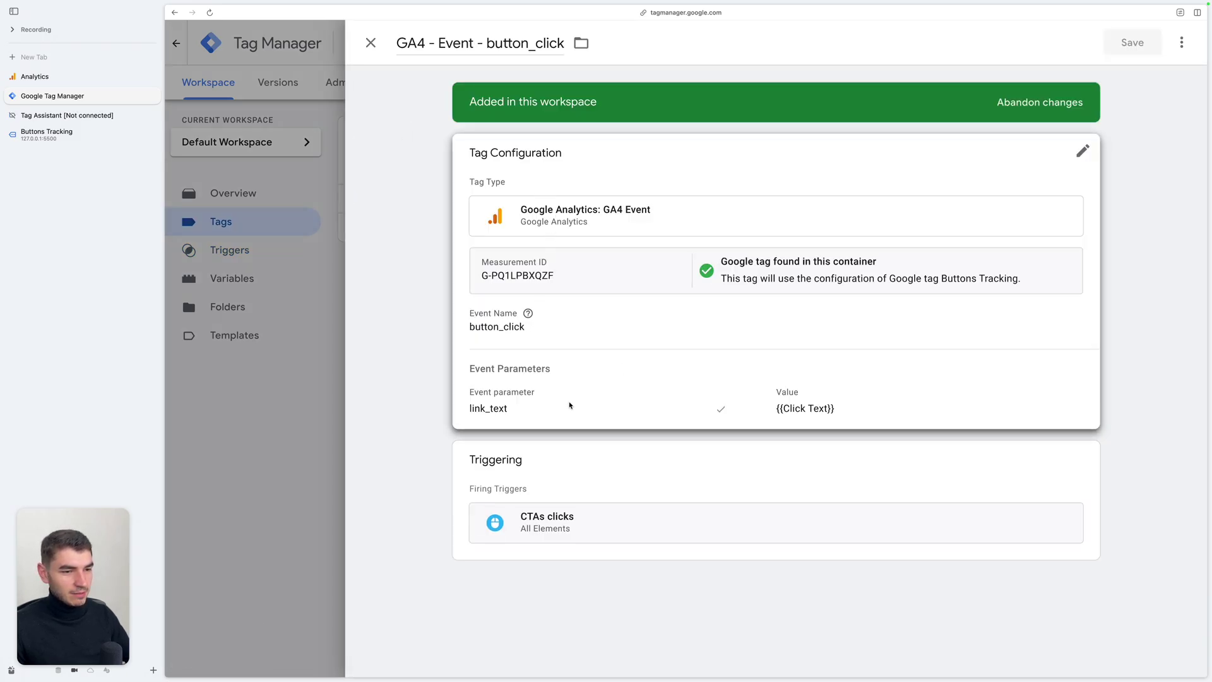
Review the link_text parameter's value in the "GA4 - Event - button_click" tag configuration, then return to the tag list
left_click(656, 393)
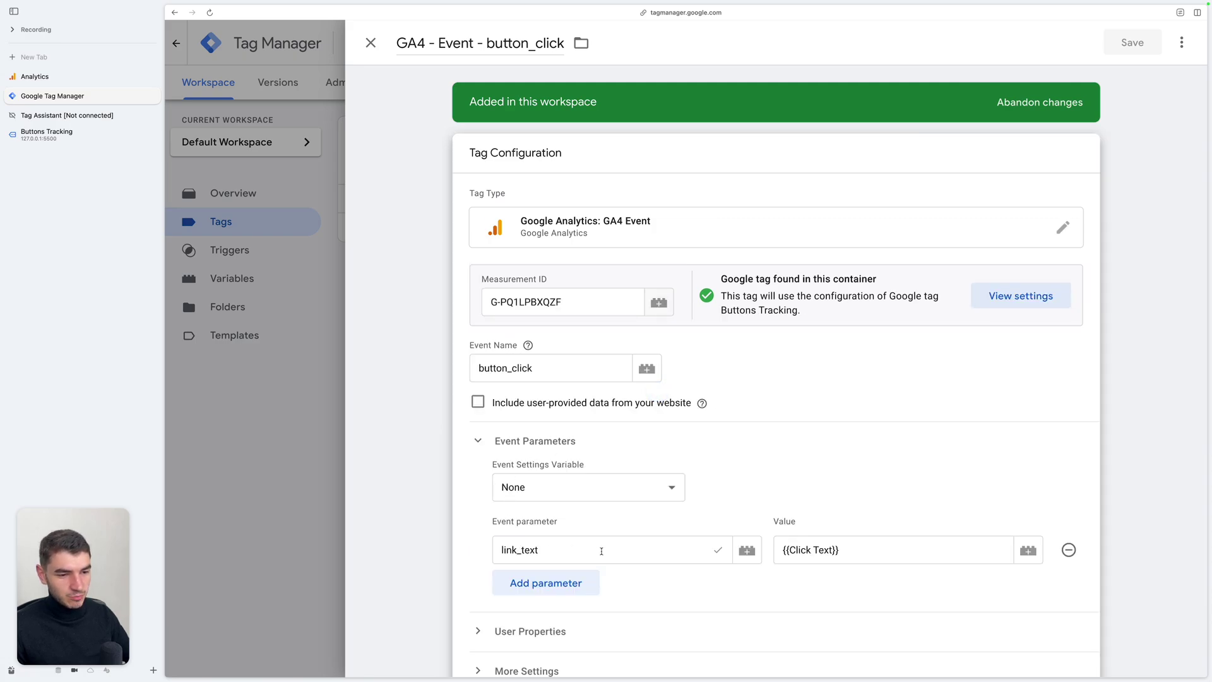
left_click_drag(845, 550, 780, 549)
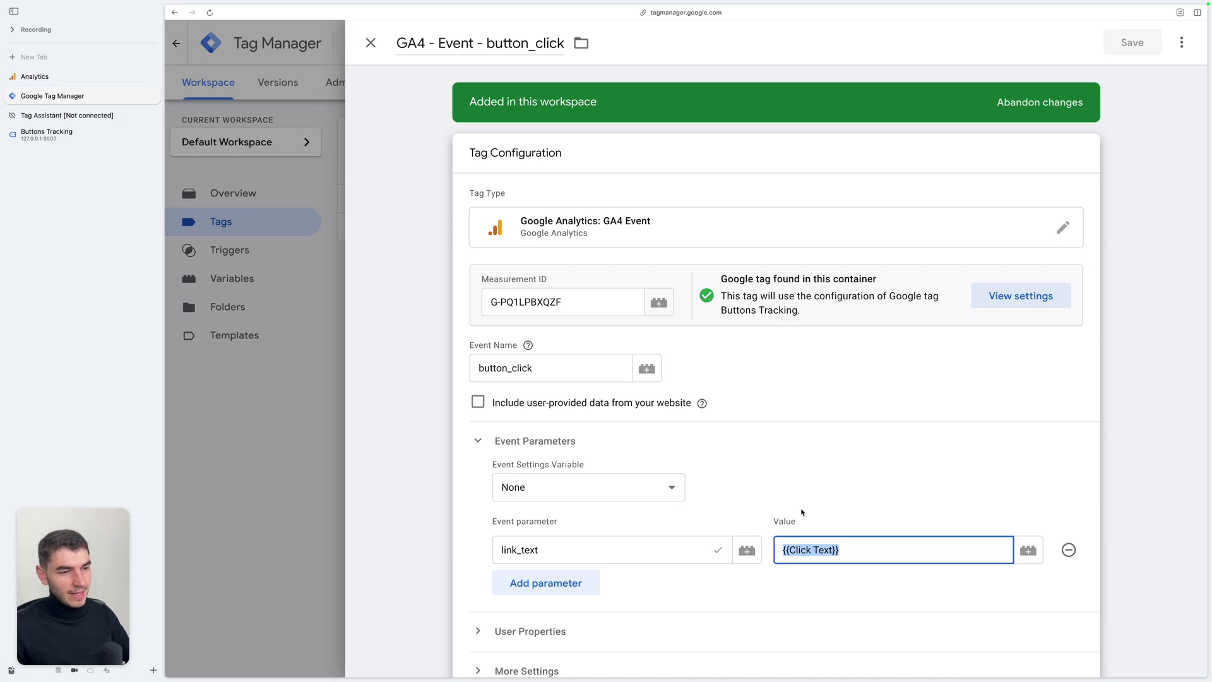
left_click(302, 442)
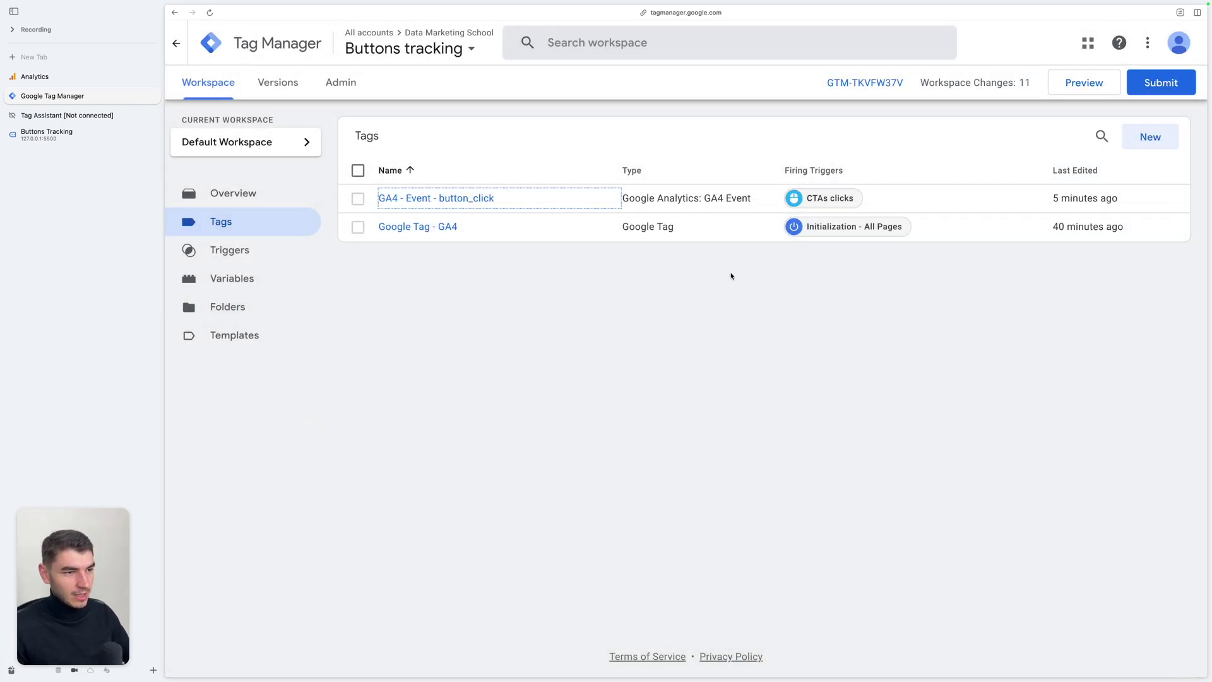
Start a preview session and trigger the "Book a call!", "Let's talk!" and "Schedule a demo!" buttons on the test page
left_click(1083, 82)
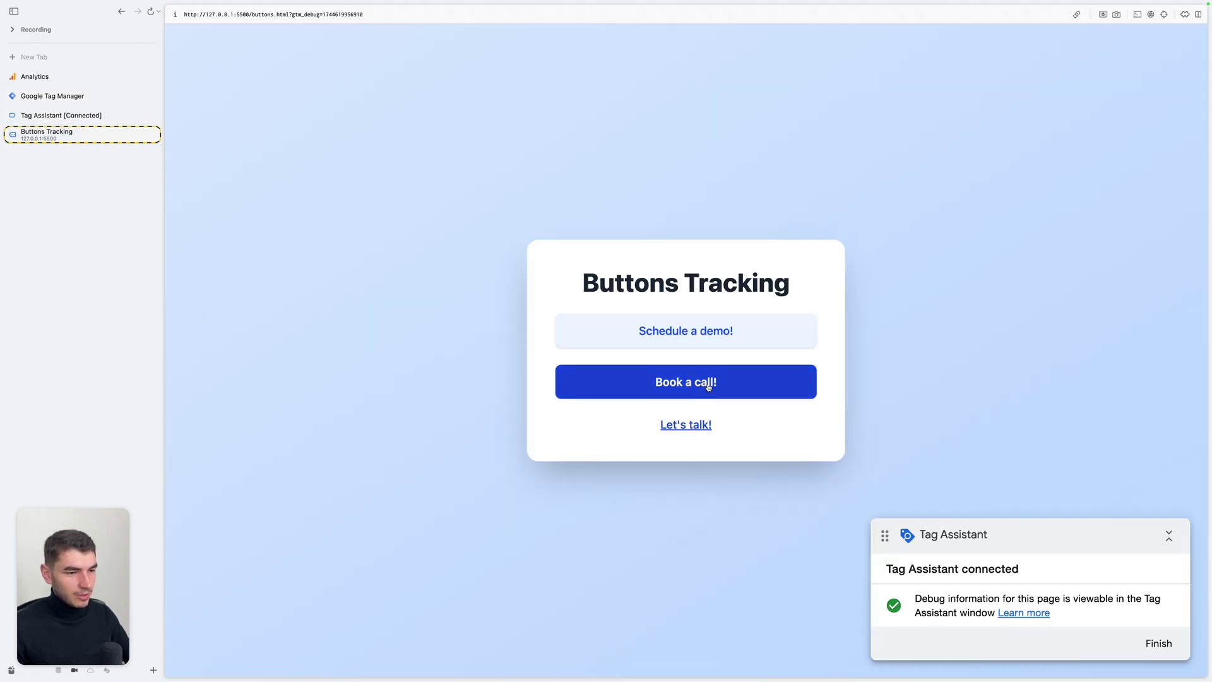
left_click(708, 386)
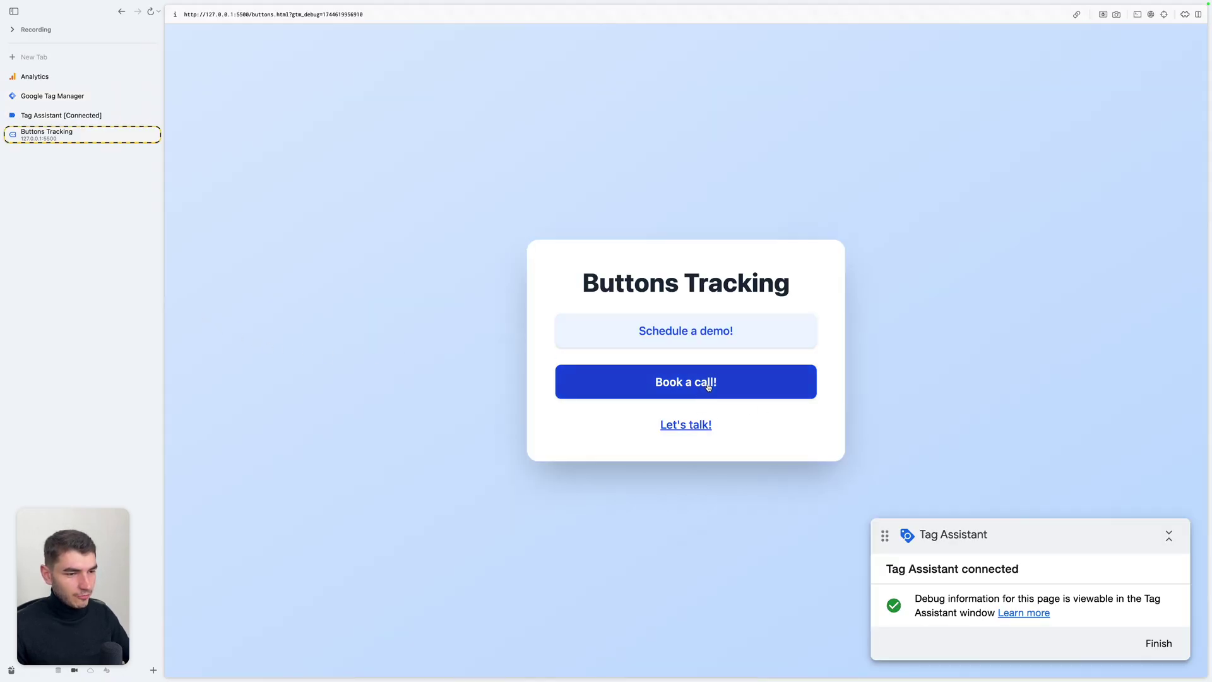
left_click(702, 428)
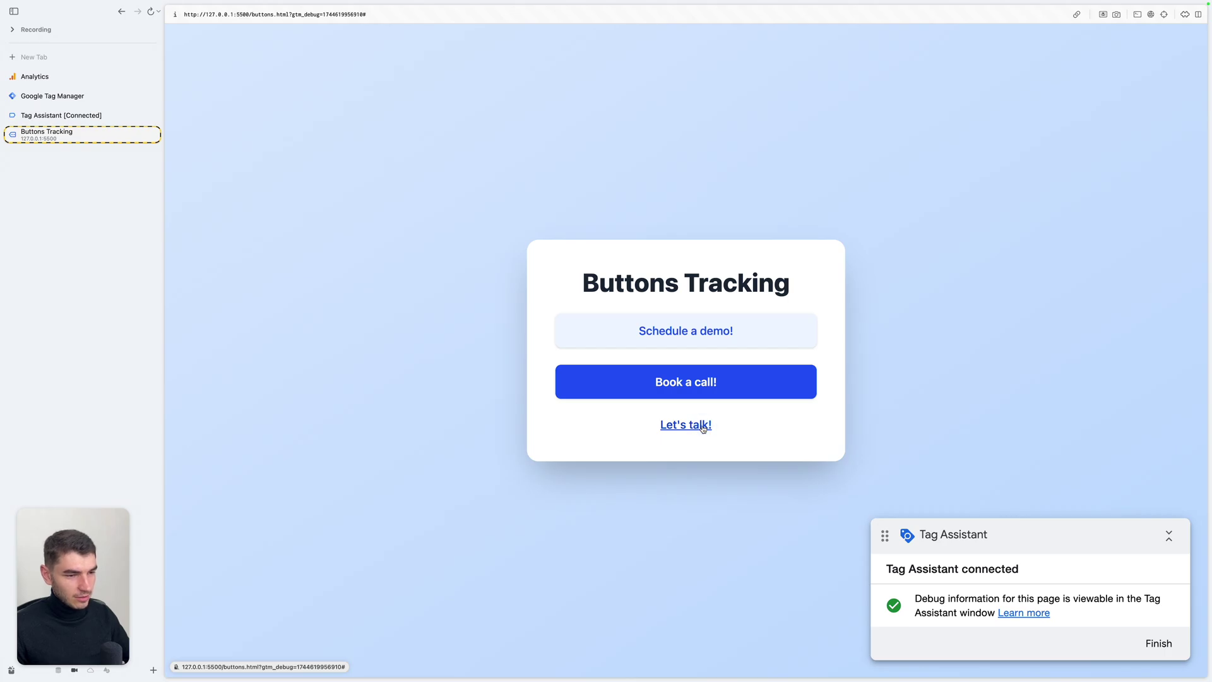
left_click(711, 335)
Switch to Tag Assistant and check the fired button_click tag's details for the earliest Click event in the GTM-TKVFW37V container
left_click(62, 115)
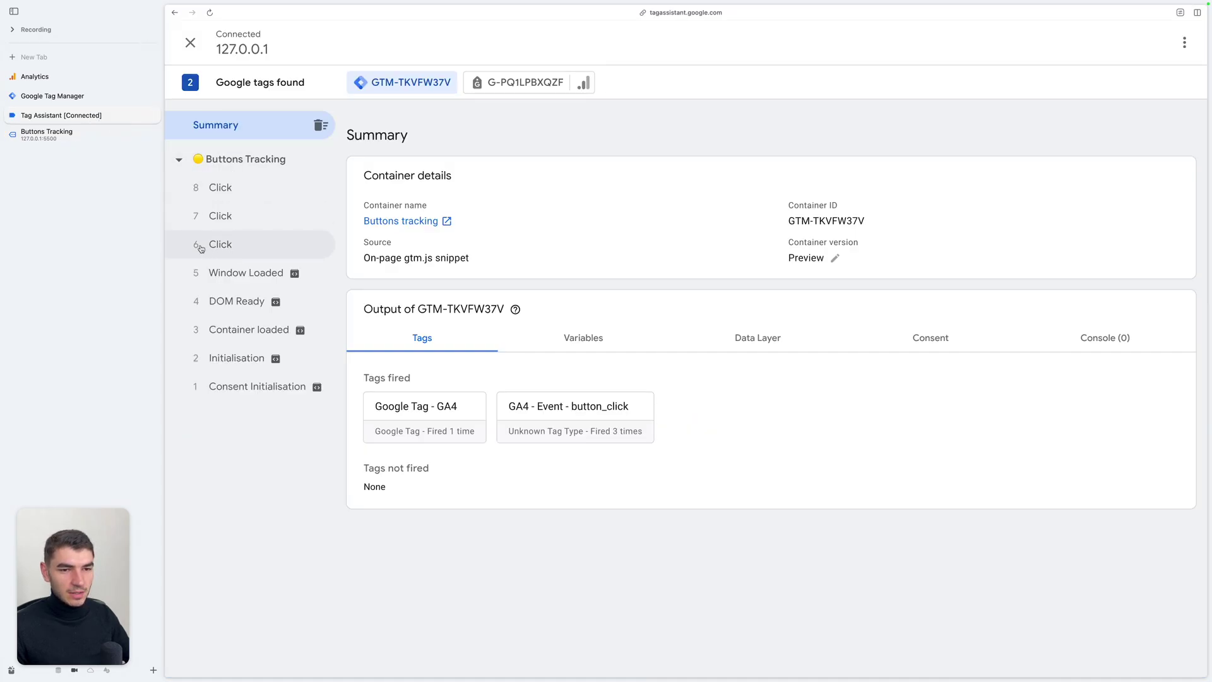
left_click(269, 250)
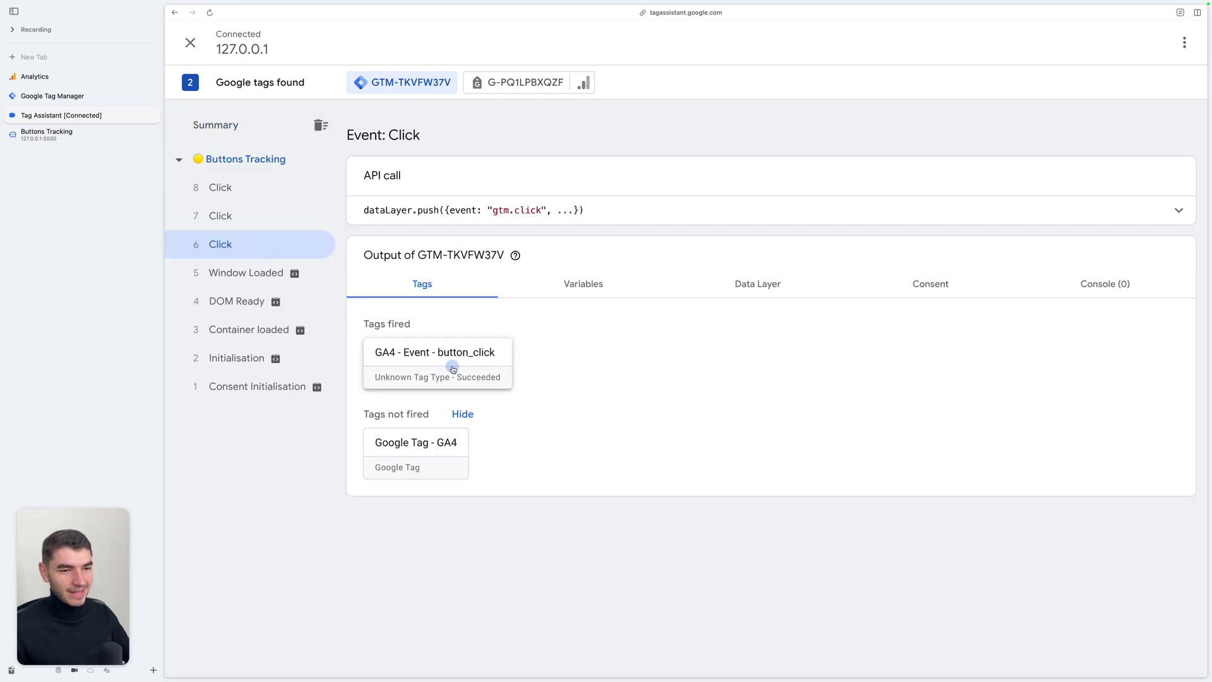
left_click(429, 369)
key("Escape")
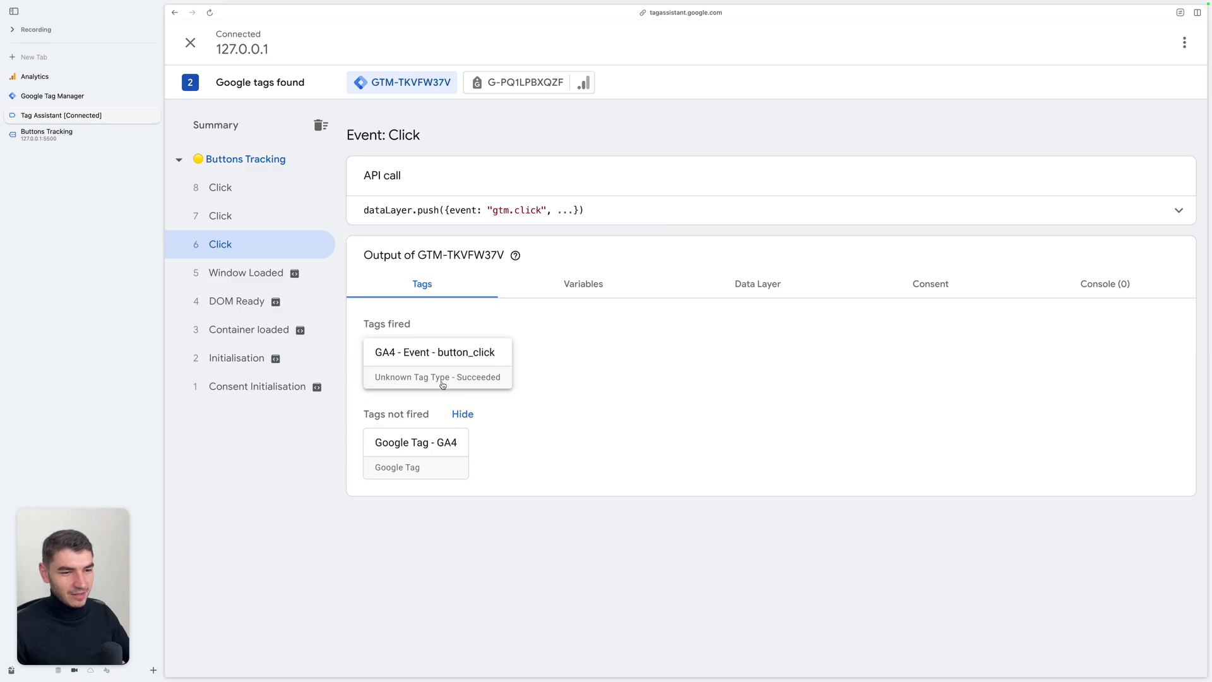
Inspect the link_text event parameter in each of the three button_click hits sent to G-PQ1LPBXQZF
left_click(516, 88)
left_click(266, 307)
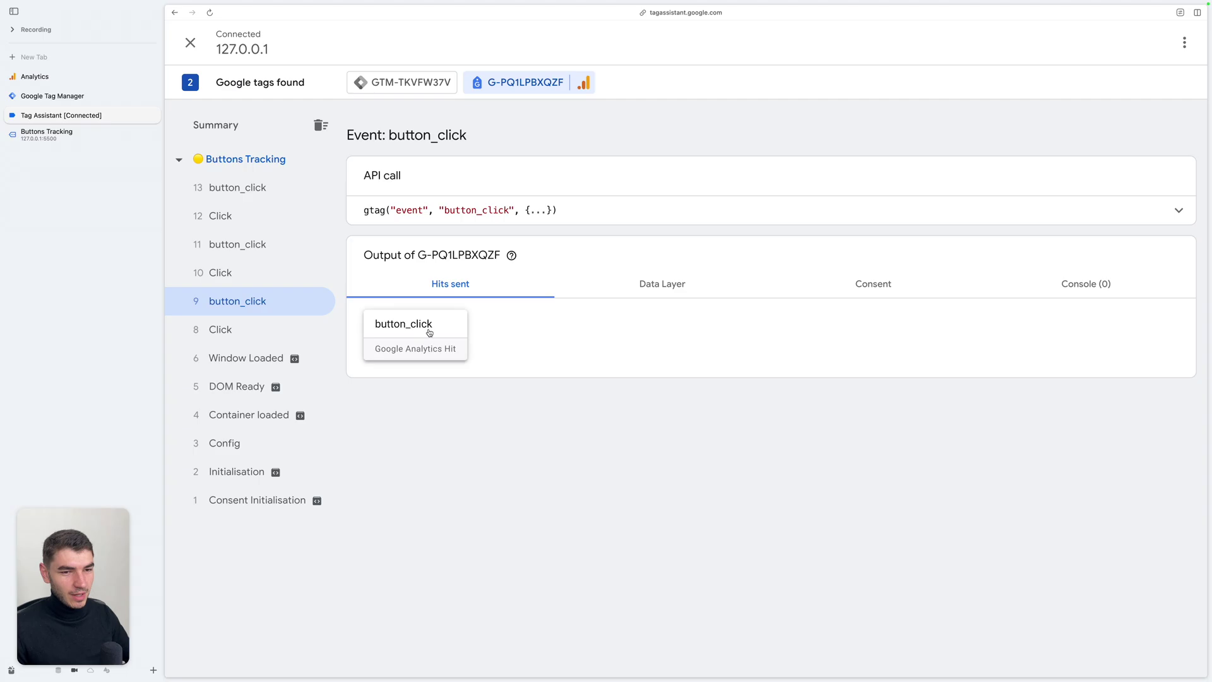
left_click(418, 346)
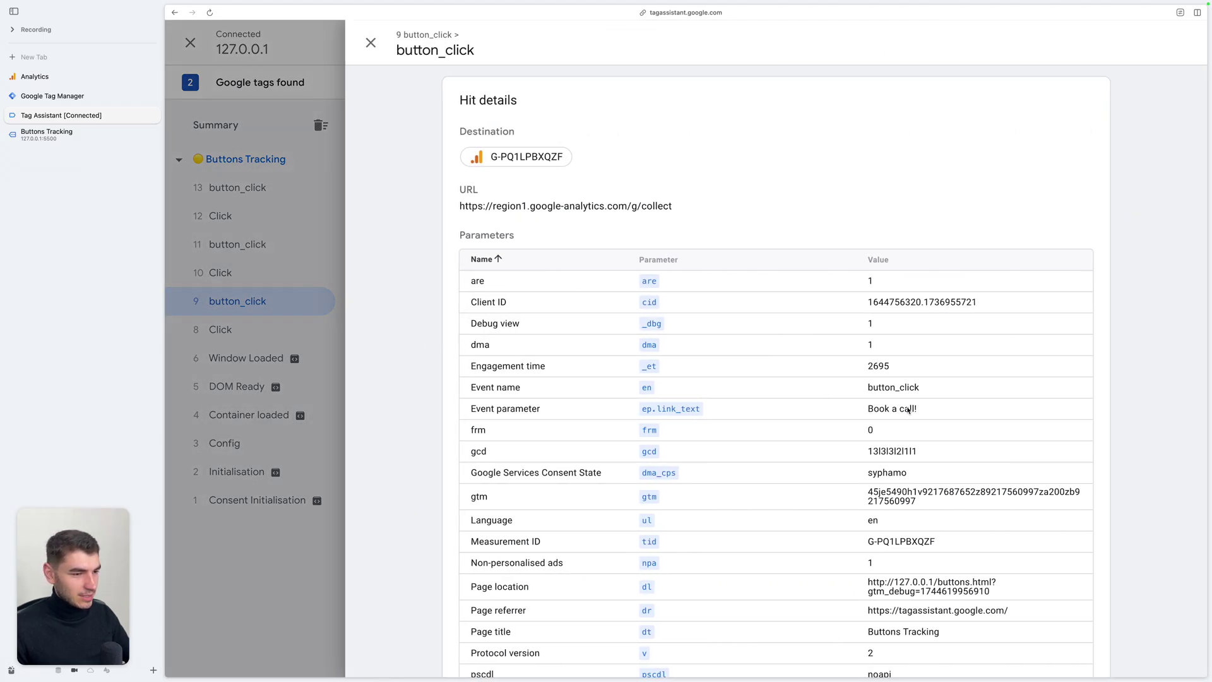
left_click(317, 314)
left_click(303, 244)
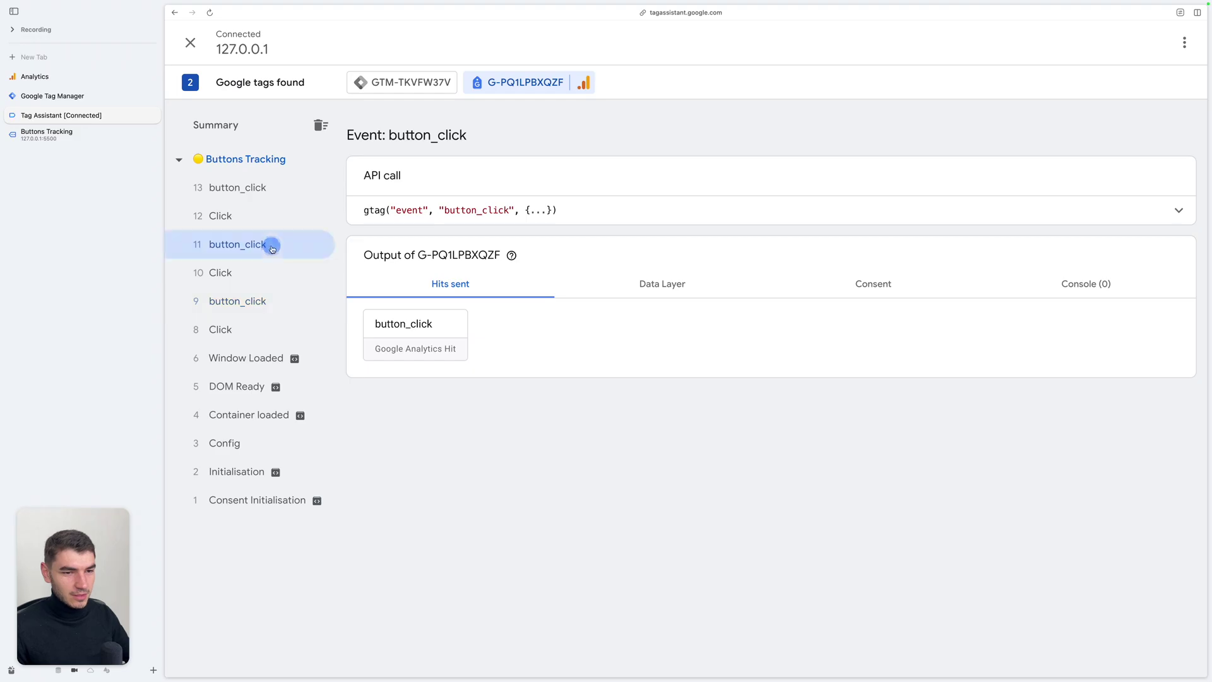
left_click(401, 321)
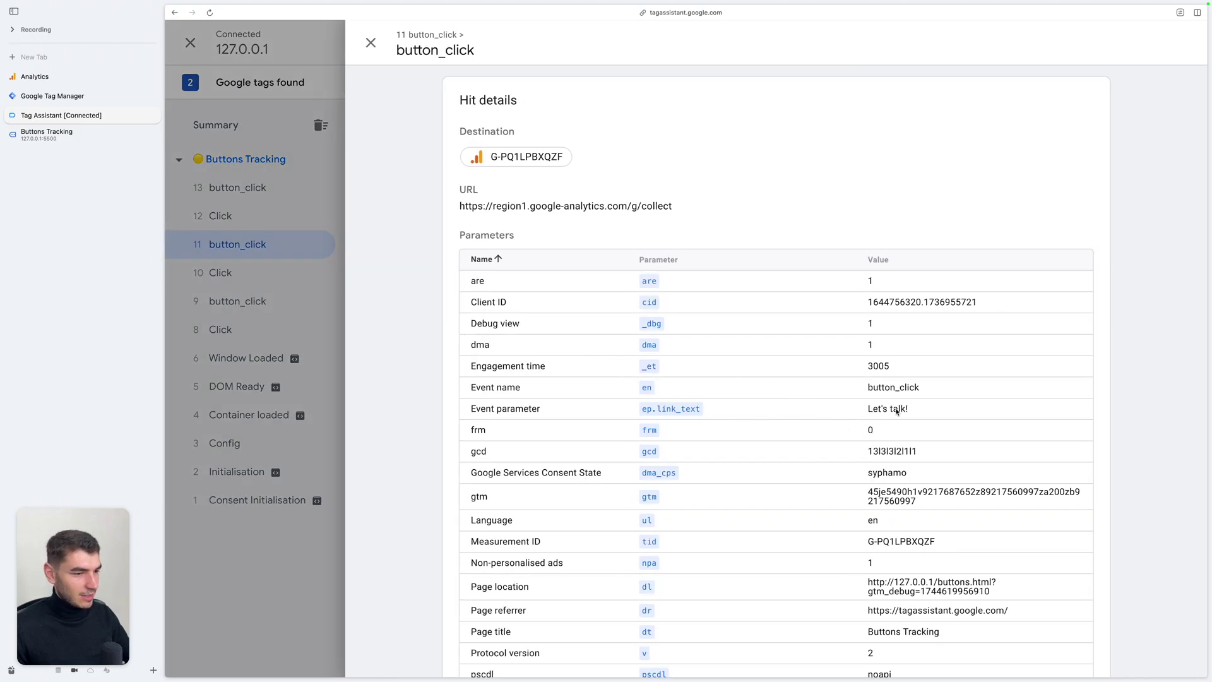
left_click(265, 202)
left_click(274, 186)
left_click(411, 330)
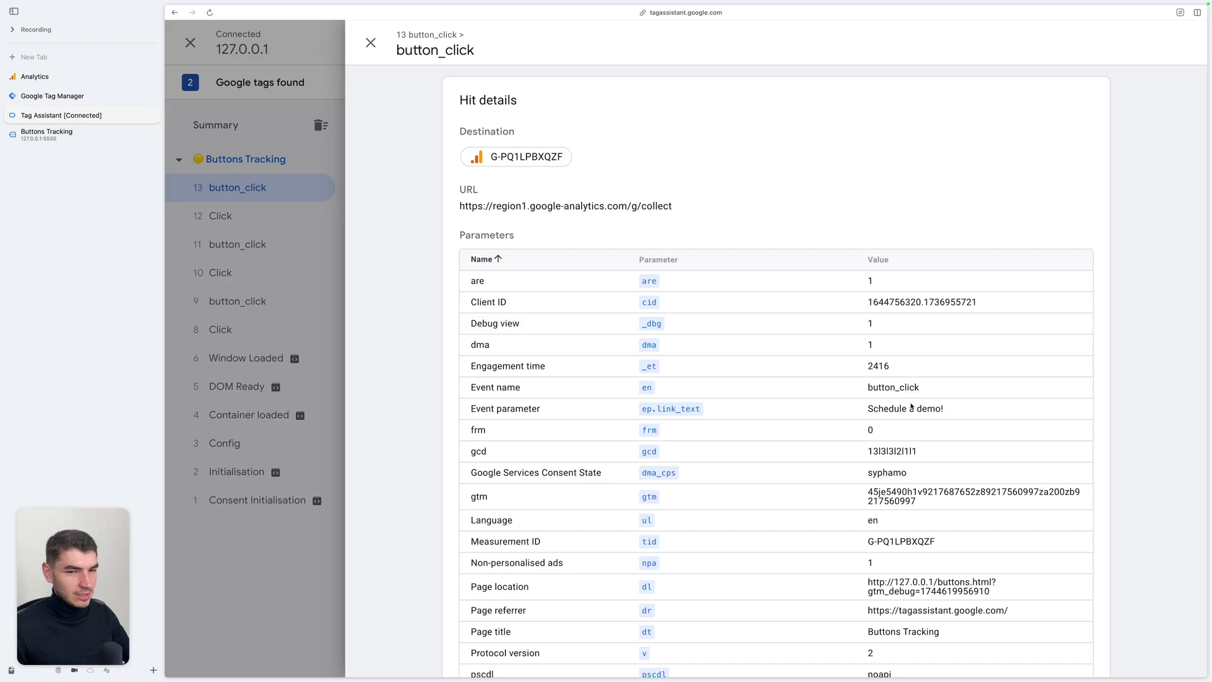
Switch to Google Analytics and examine the link_text values of the new button_click events in DebugView
key("ctrl+Tab")
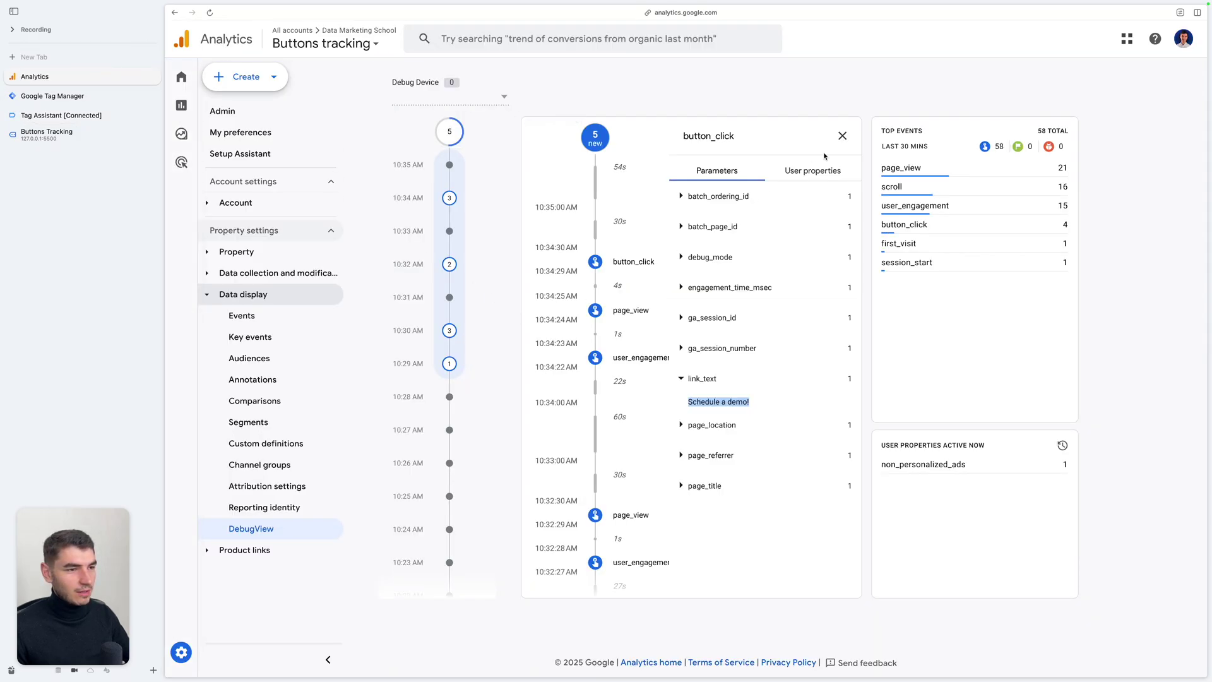
left_click(842, 136)
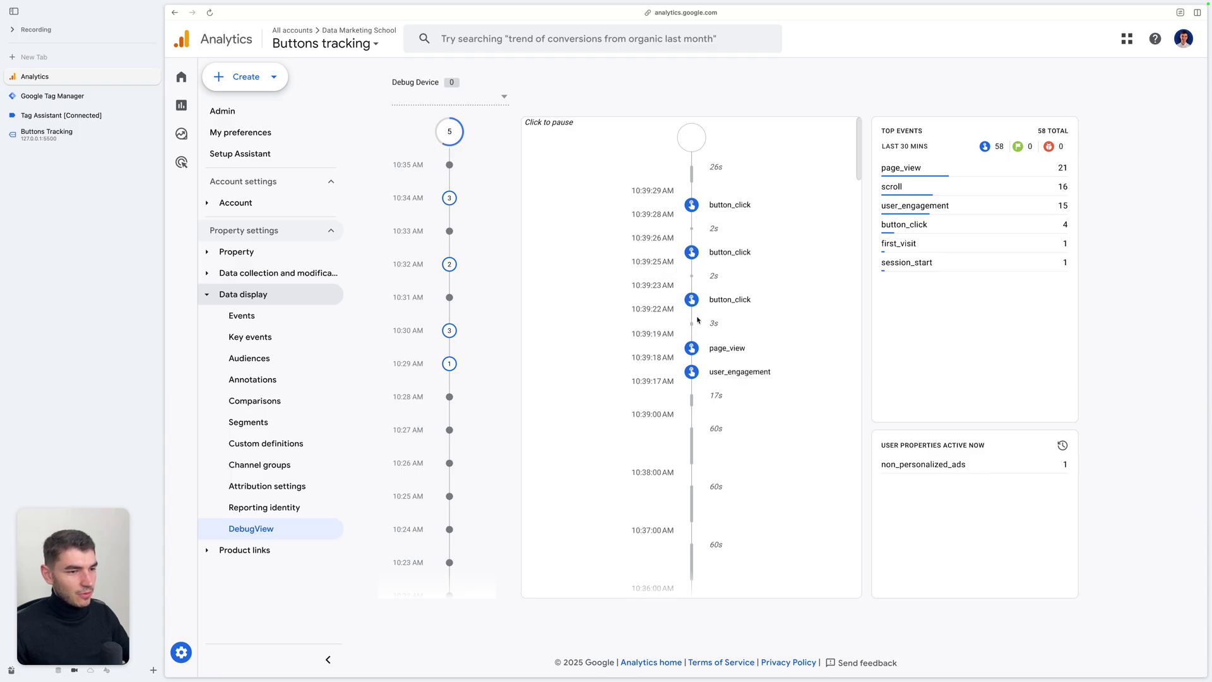
left_click(695, 203)
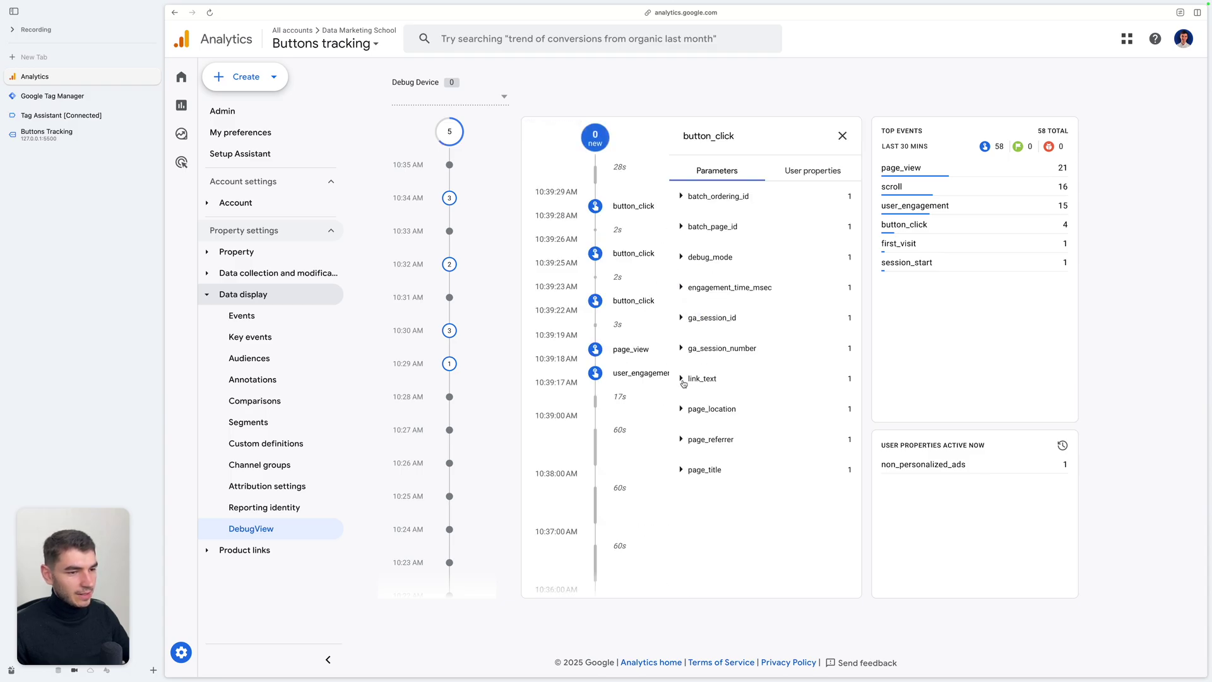
left_click(683, 381)
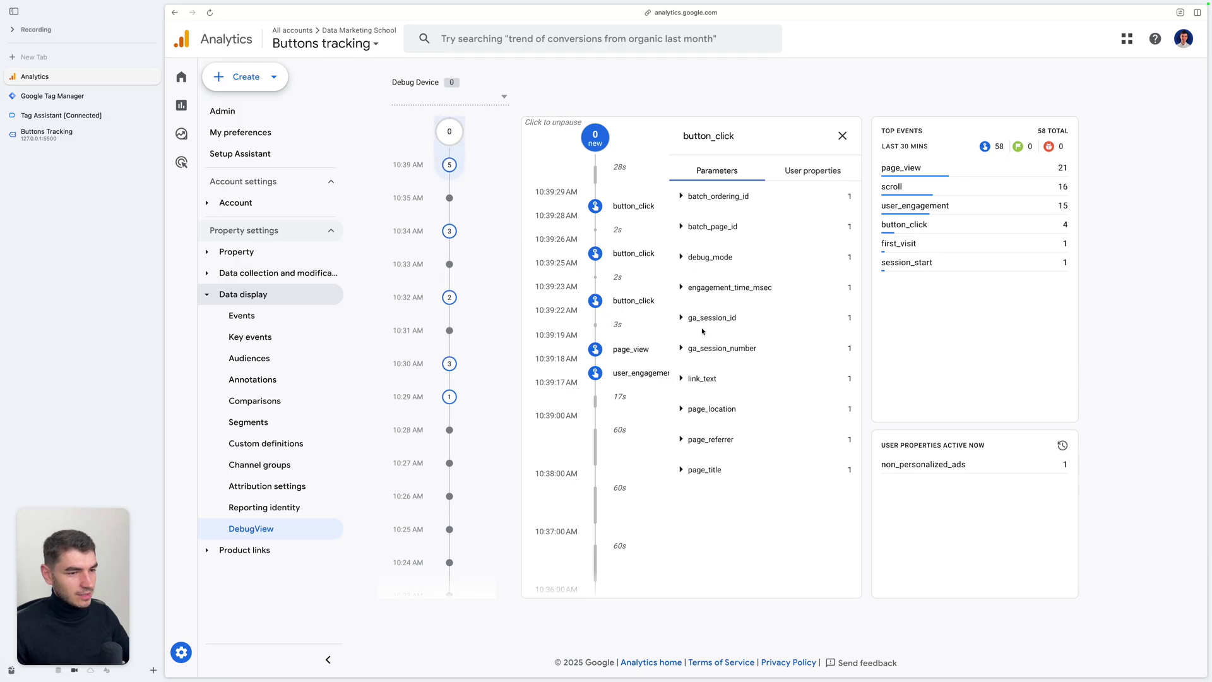
left_click(682, 380)
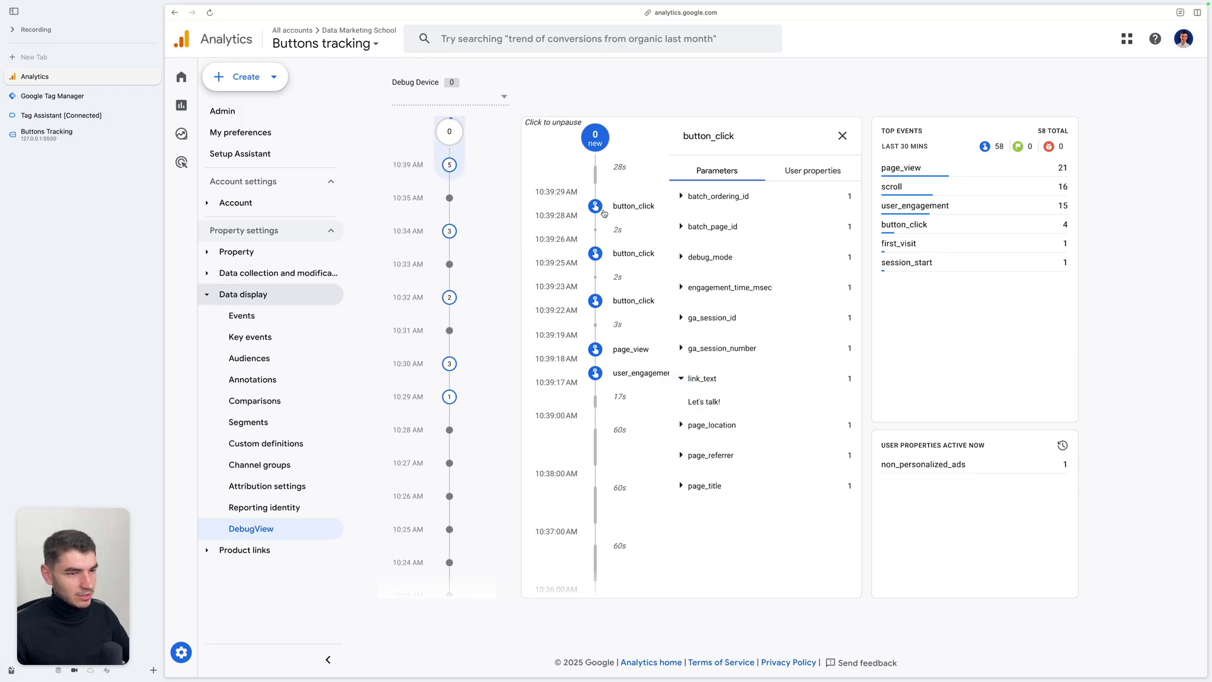
left_click(681, 380)
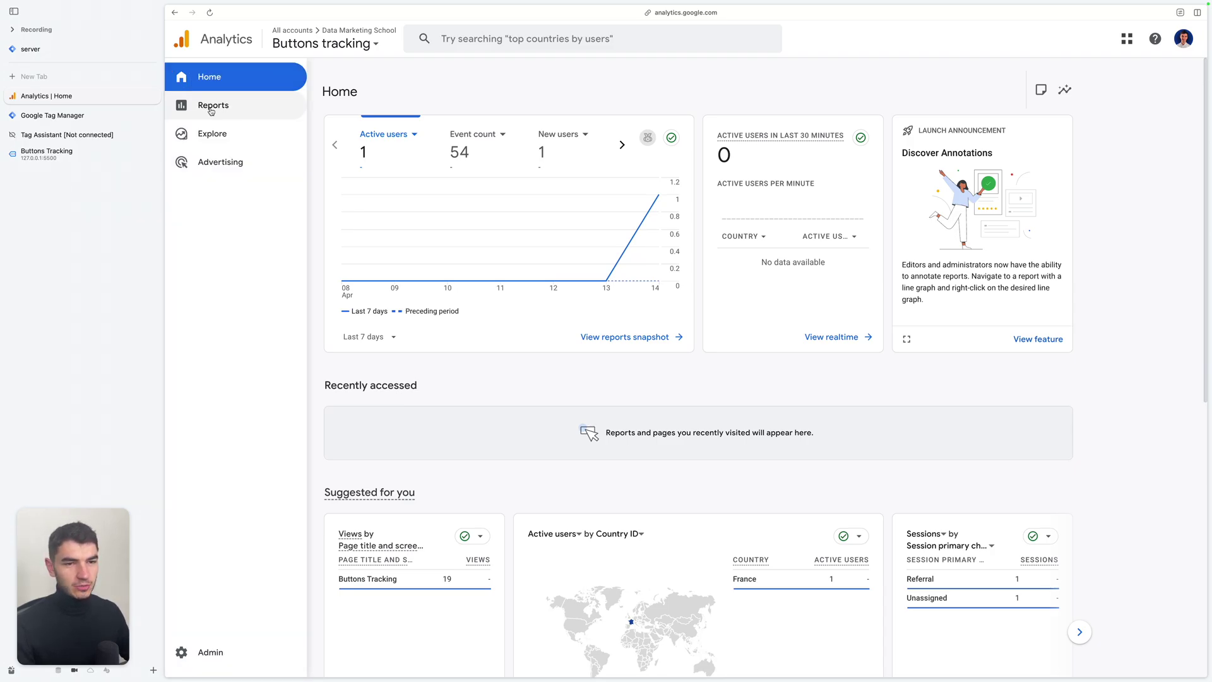
Open the Engagement Events report and examine the button_click event's count
left_click(211, 111)
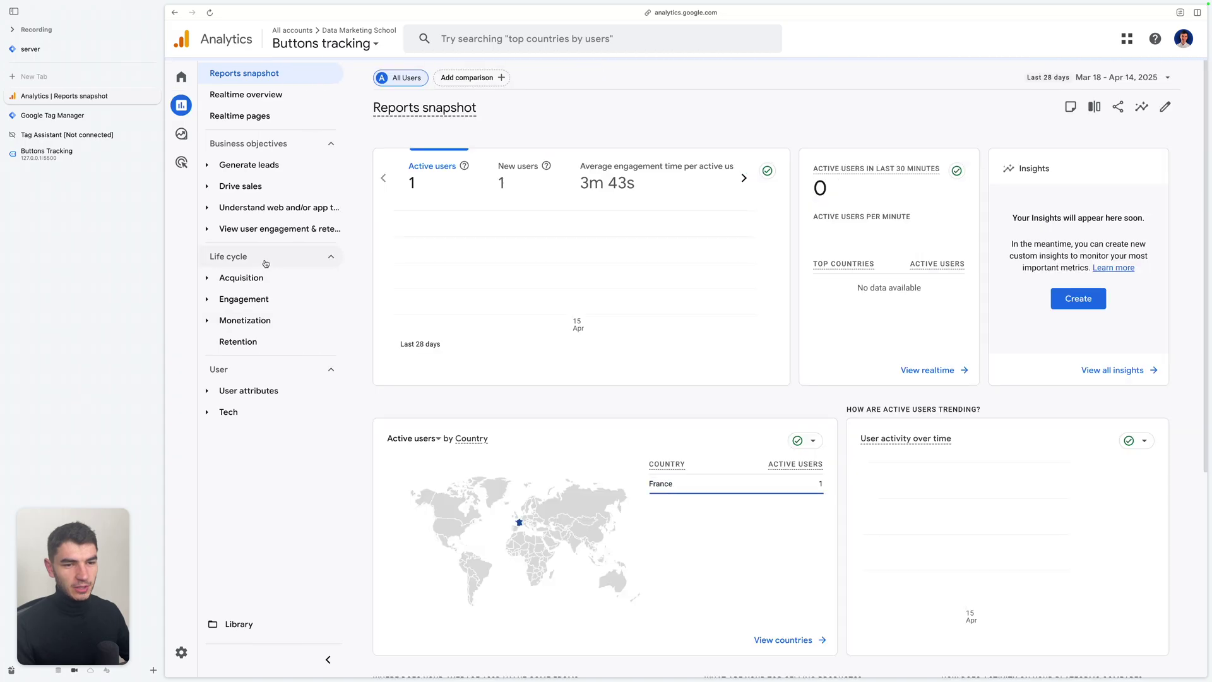
left_click(278, 306)
left_click(258, 348)
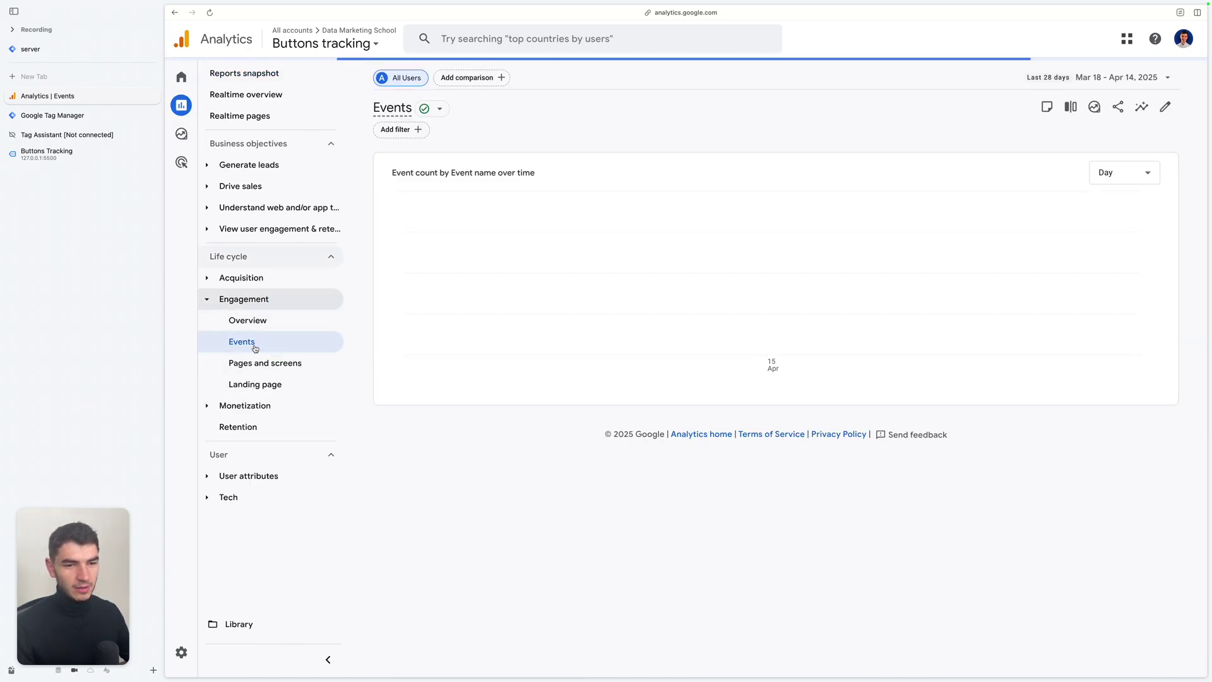
scroll(499, 518, "down", 1)
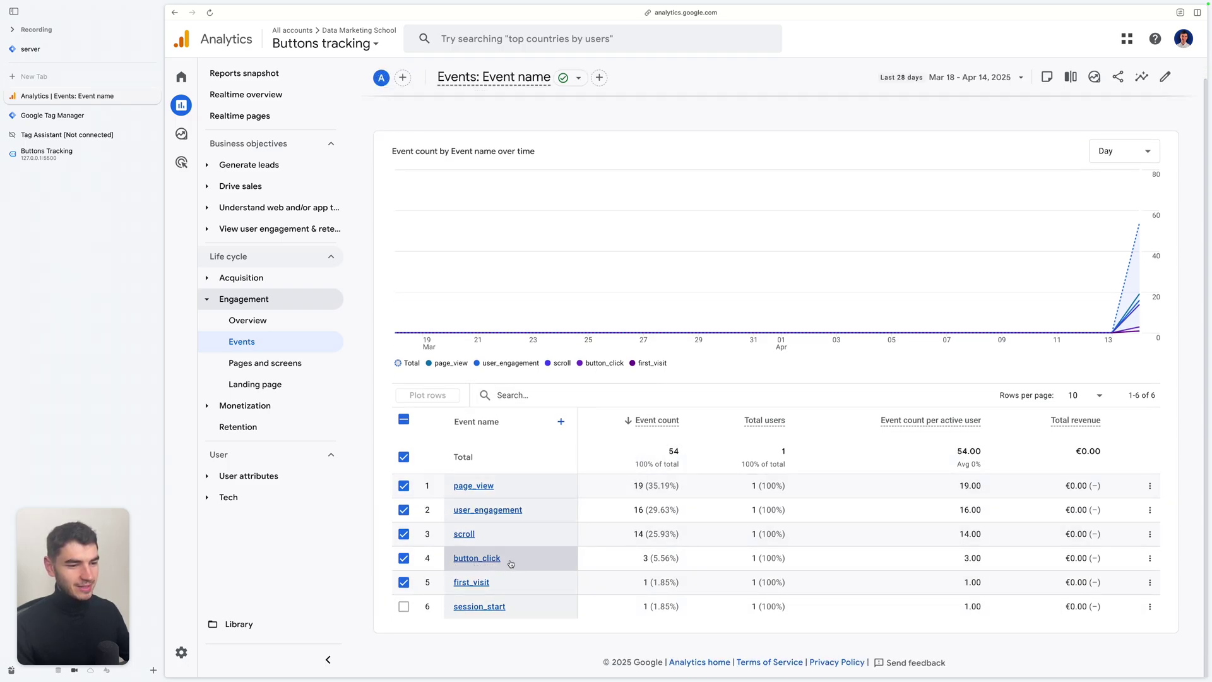
scroll(536, 385, "up", 1)
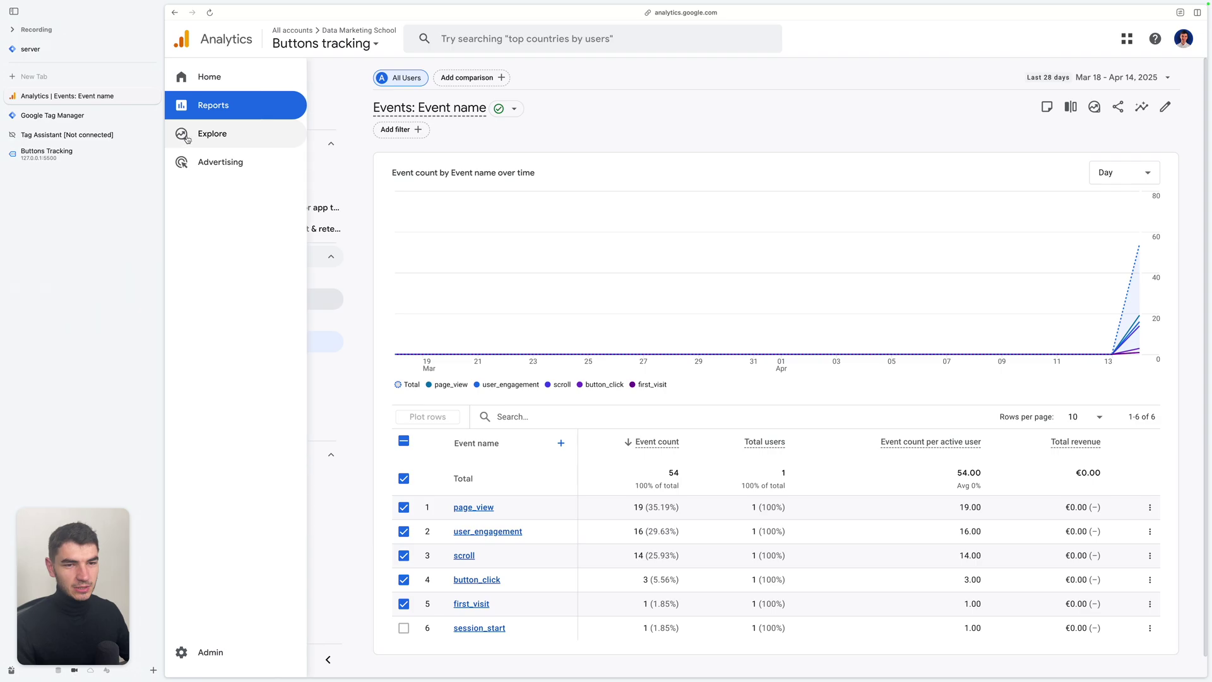
Create a Free form exploration and add the Link text dimension to its variables
left_click(201, 134)
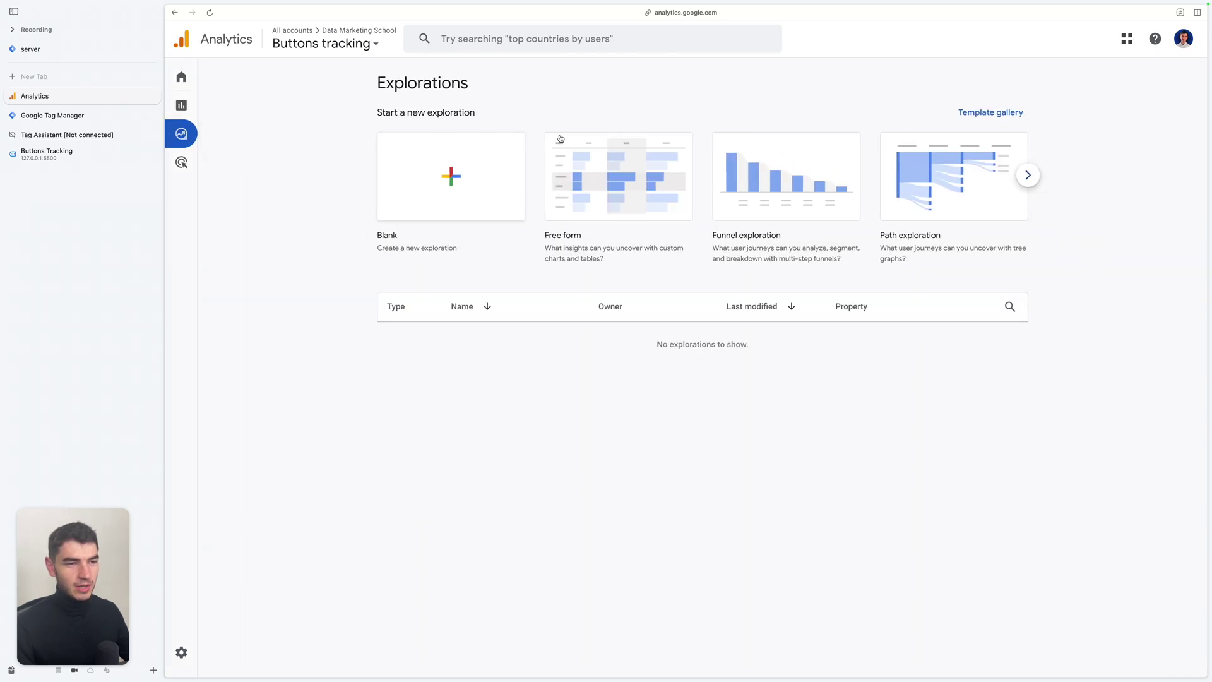
left_click(615, 208)
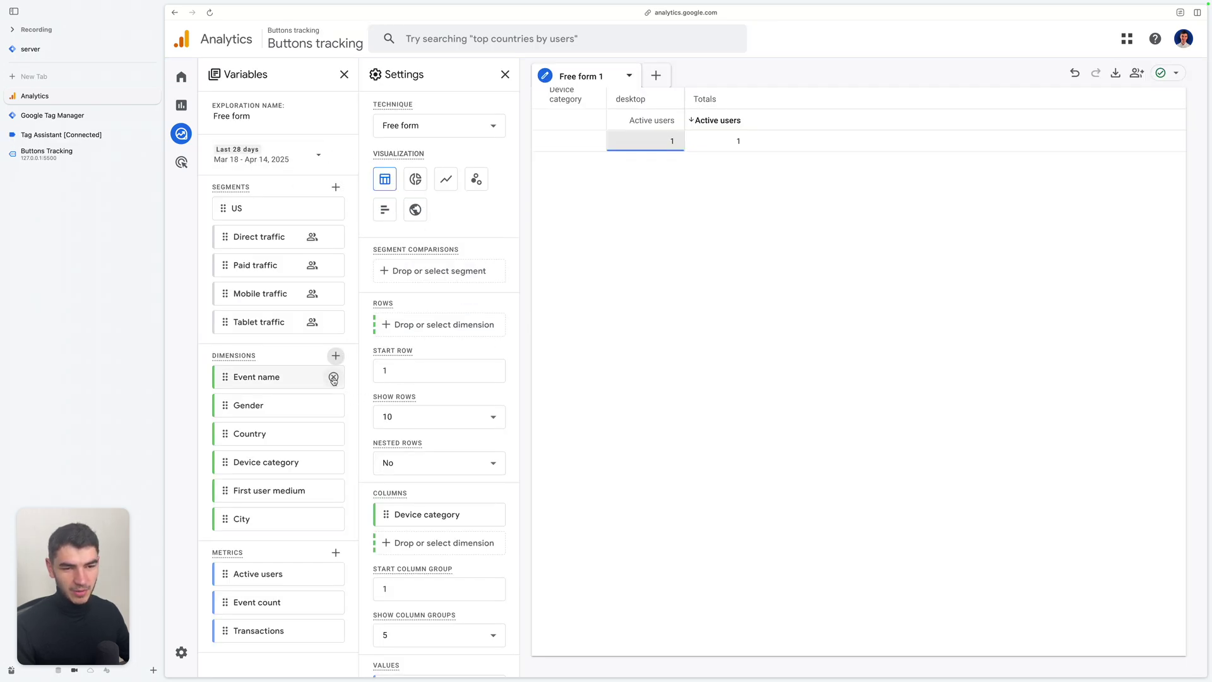
left_click(336, 356)
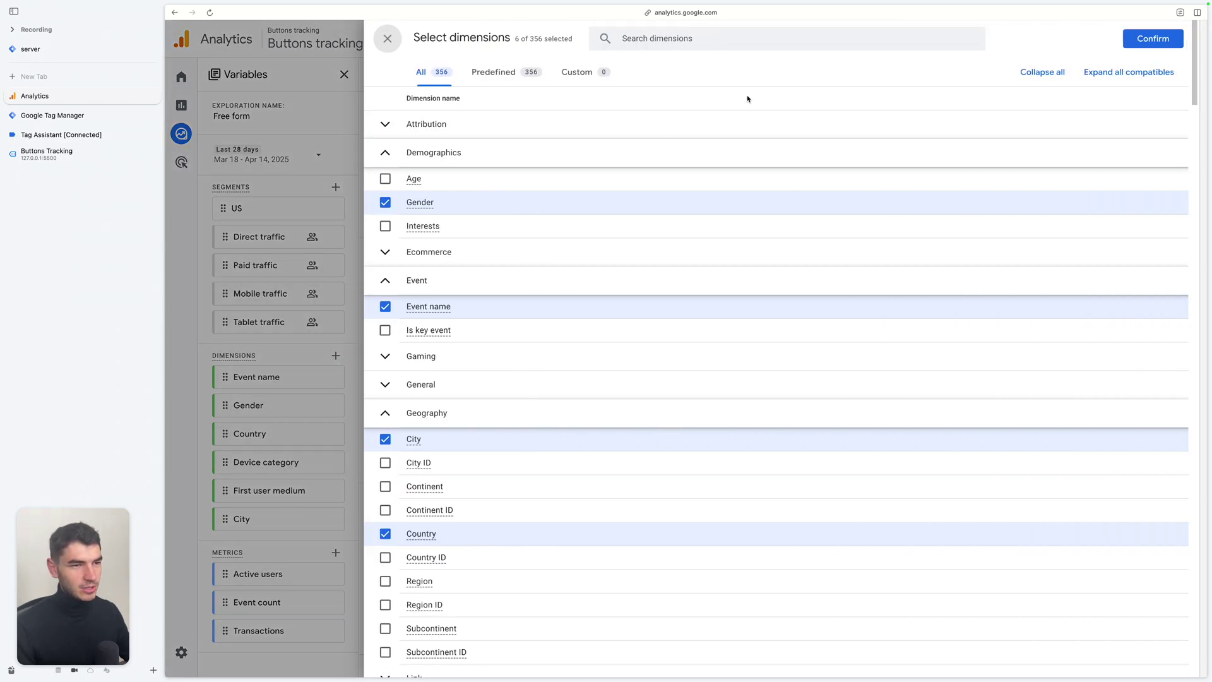
type("link")
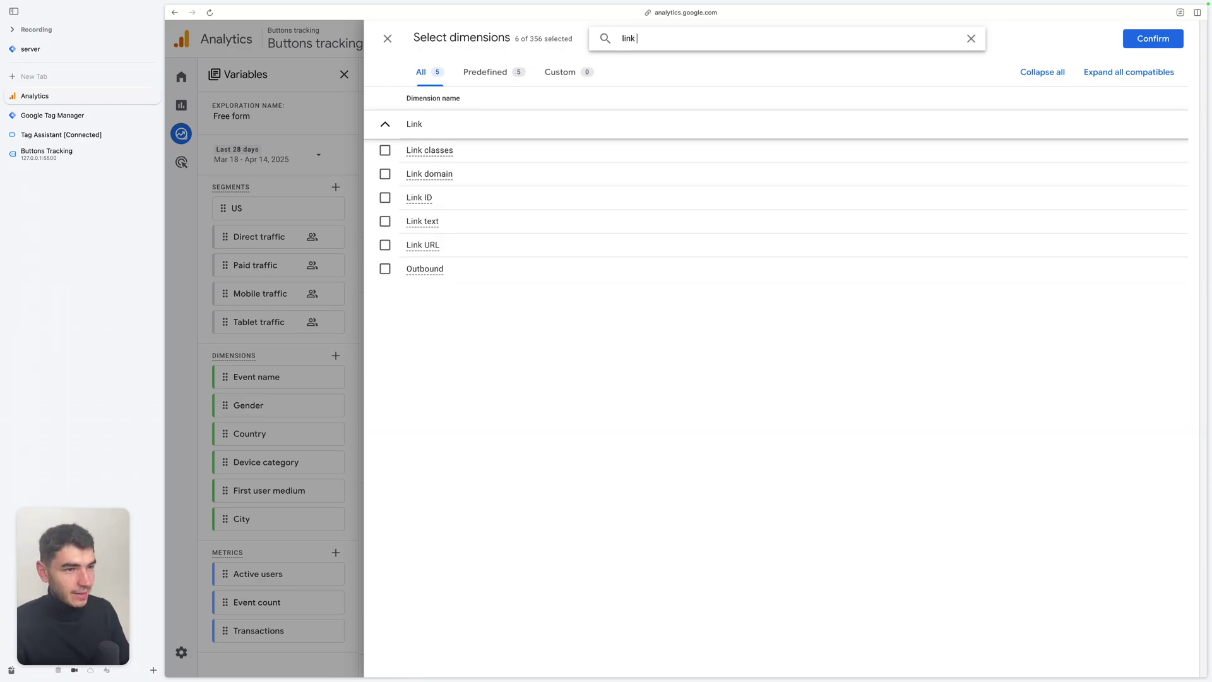
left_click(385, 221)
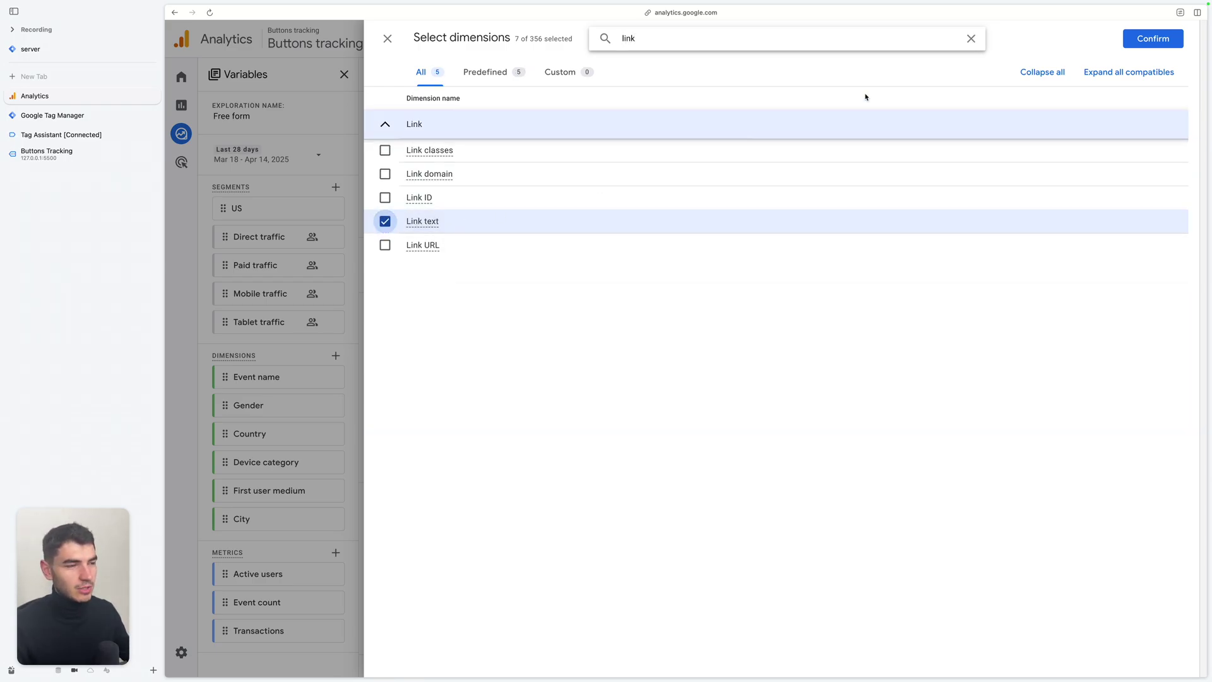
left_click(1138, 41)
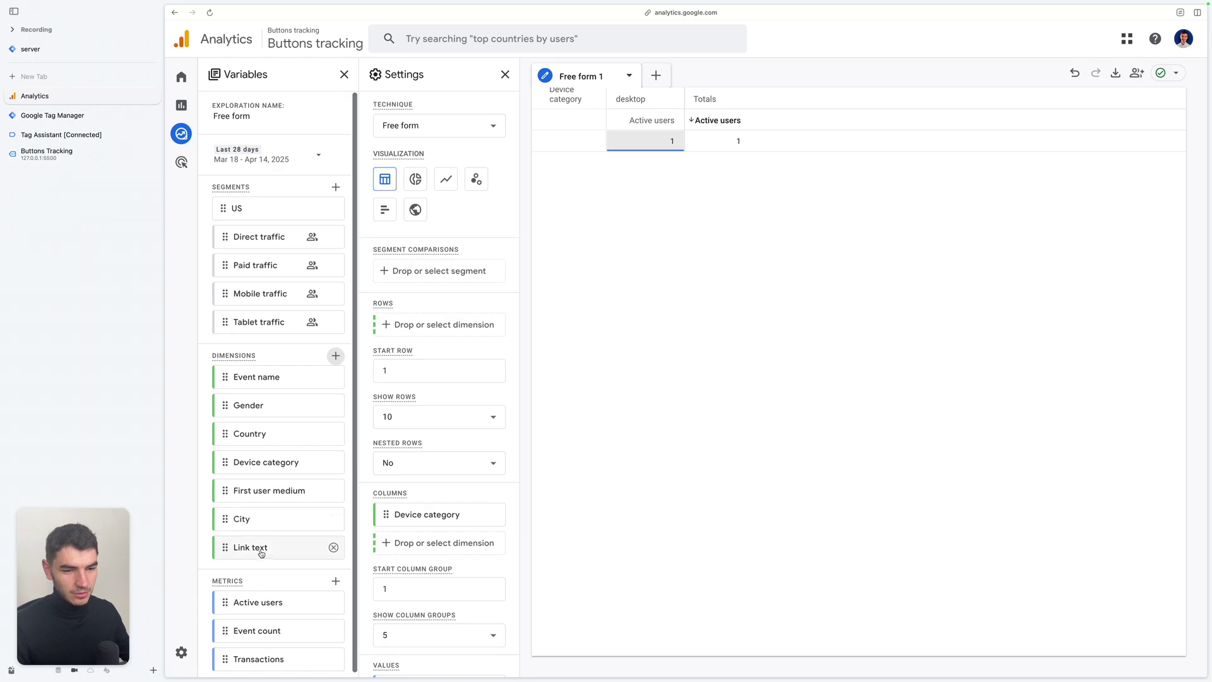
Set Link text as the exploration table's row dimension and remove Device category from the columns
double_click(261, 553)
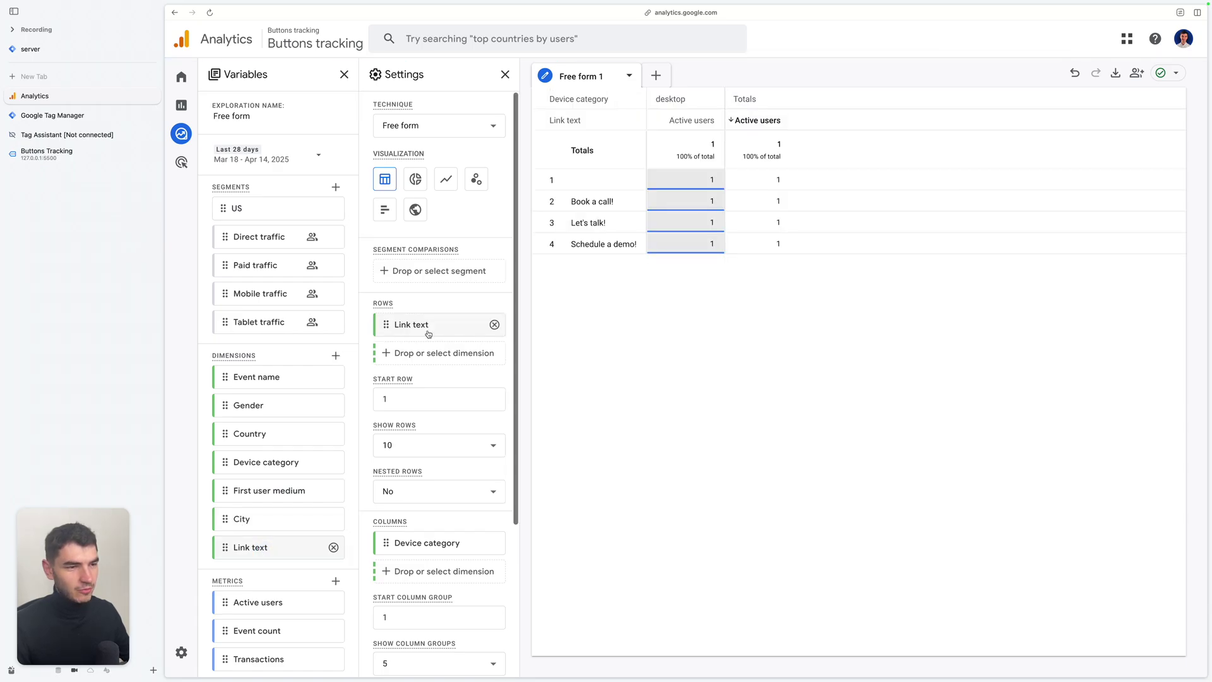
scroll(429, 334, "down", 3)
left_click(494, 379)
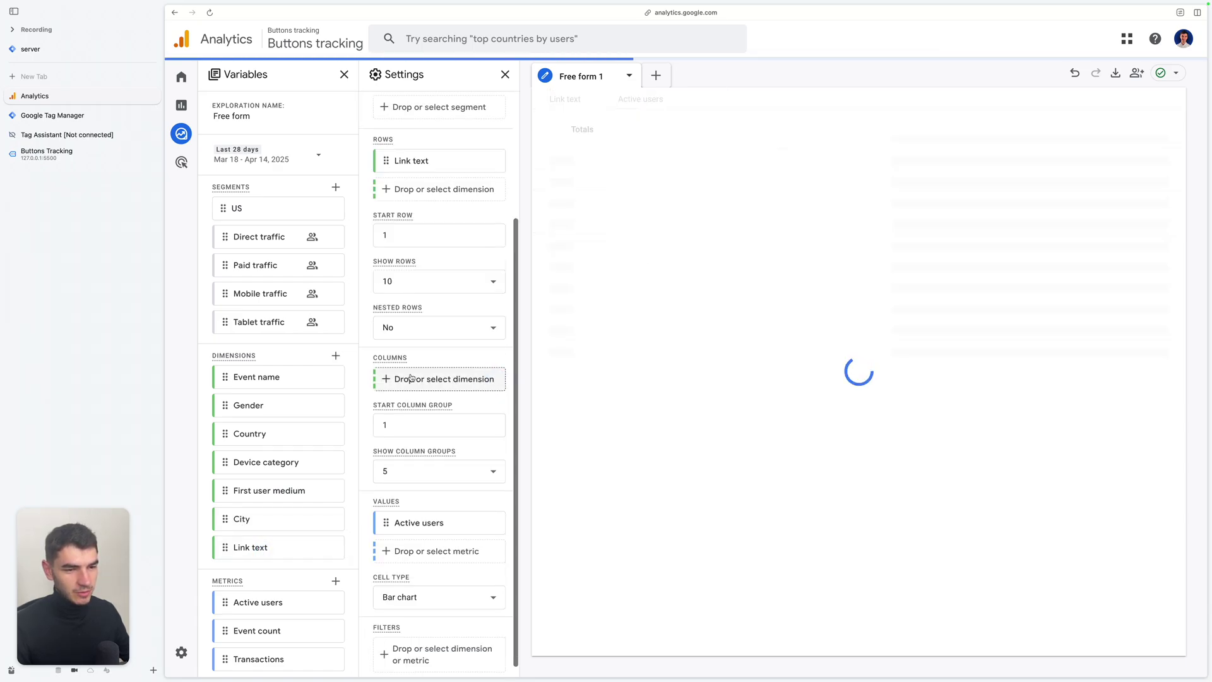
Replace Active users with Event count as the exploration table's value
scroll(446, 449, "down", 1)
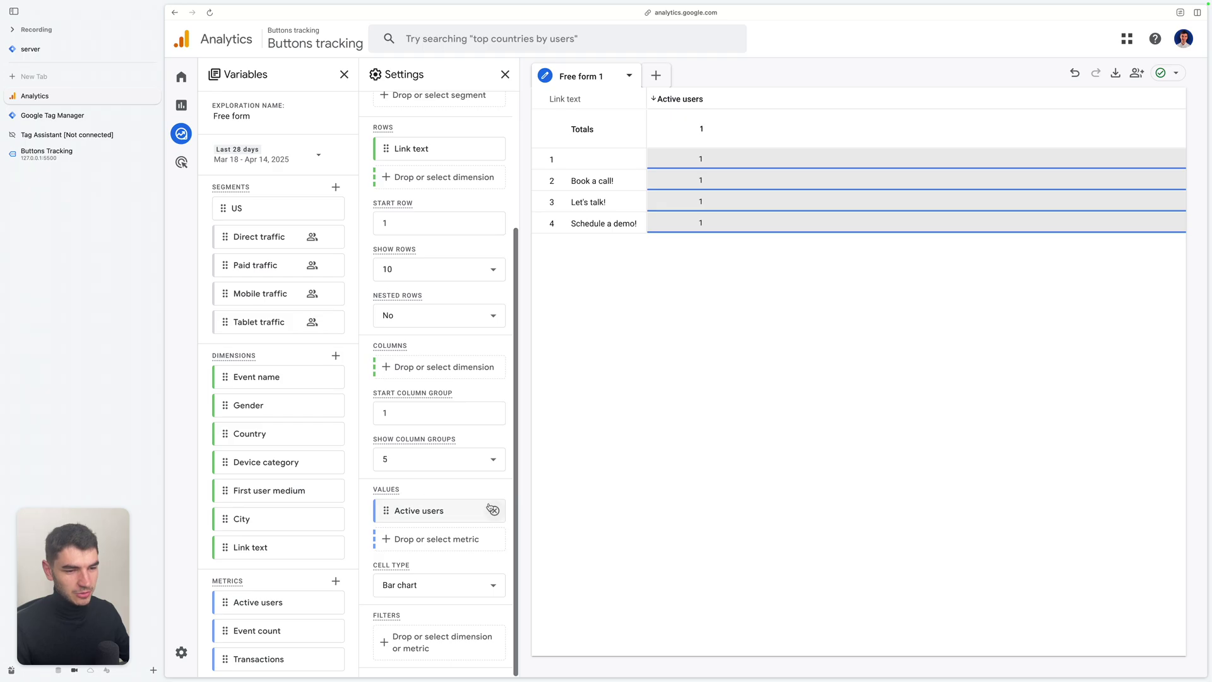
left_click(494, 510)
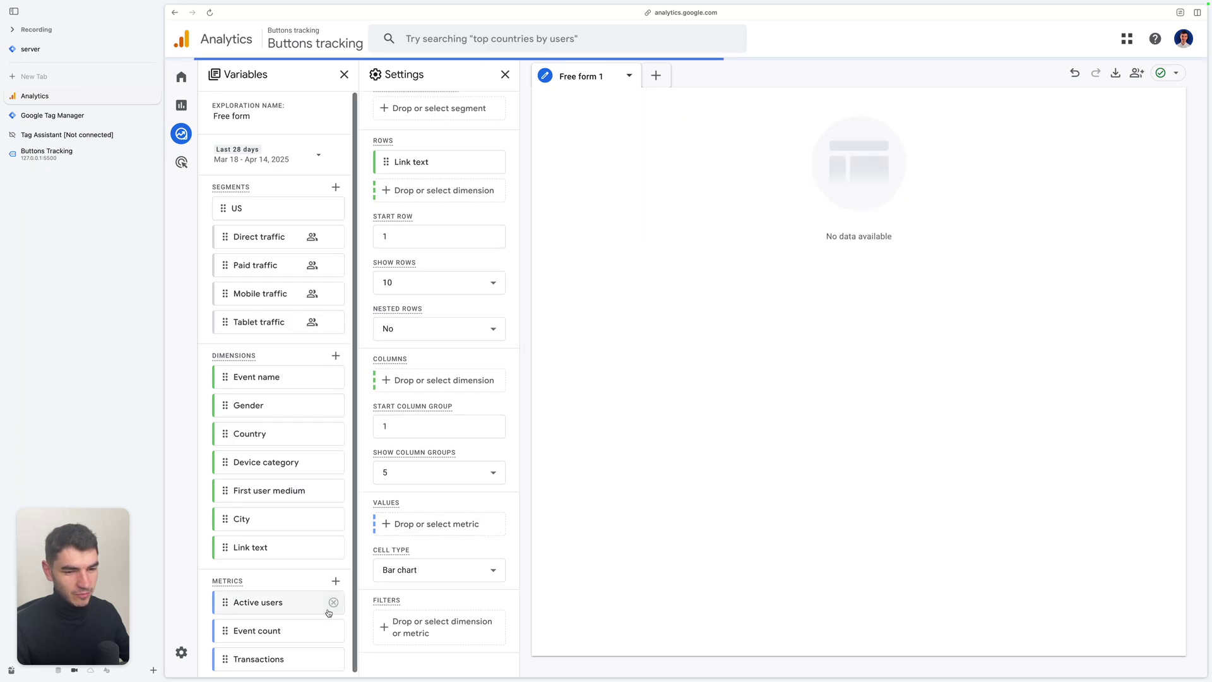
double_click(267, 635)
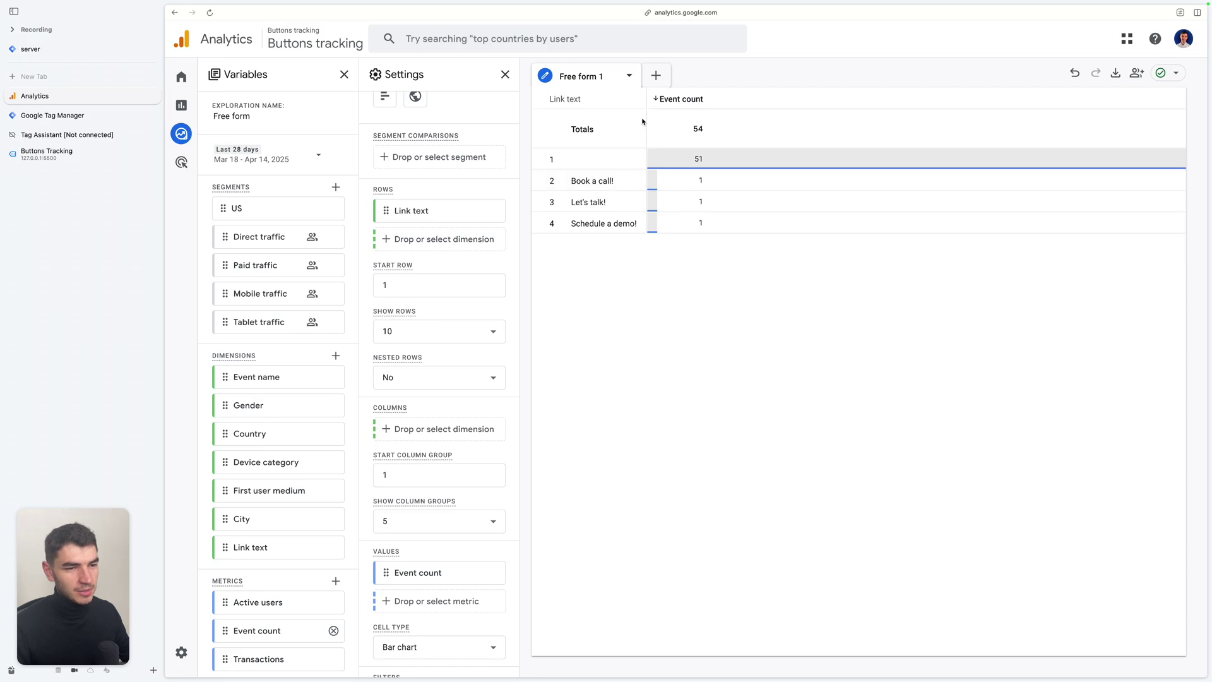
Filter the exploration to rows whose Event name exactly matches button_click
scroll(416, 632, "down", 2)
left_click(416, 644)
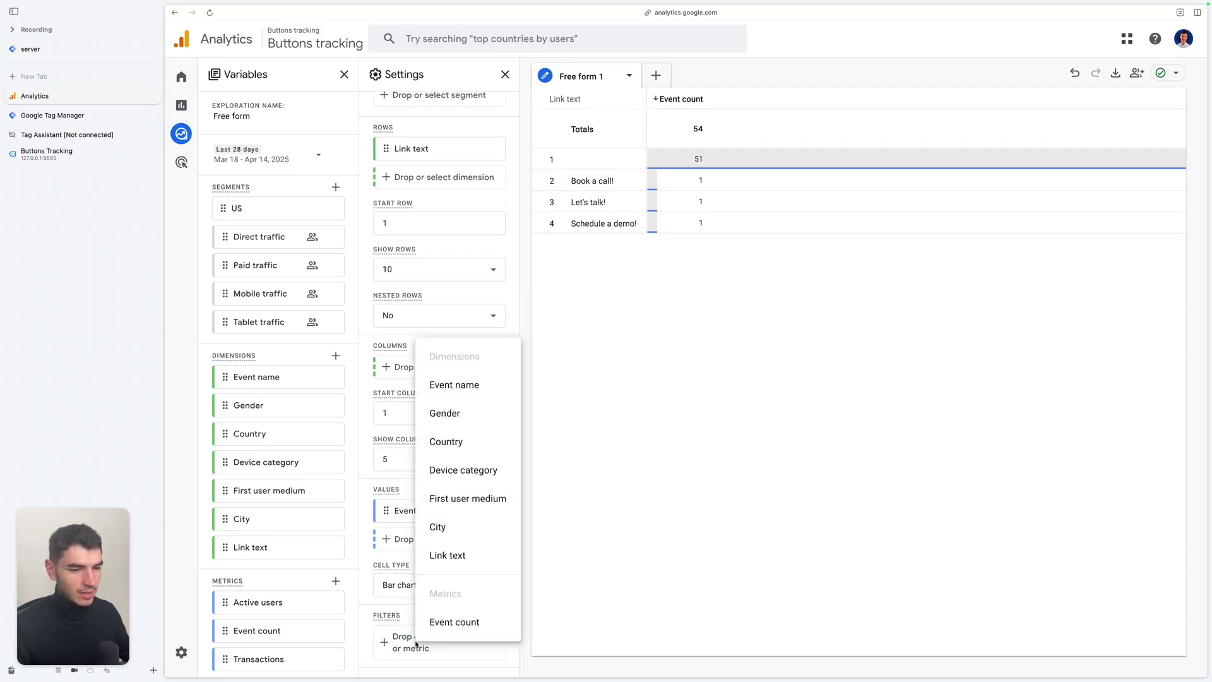
left_click(454, 385)
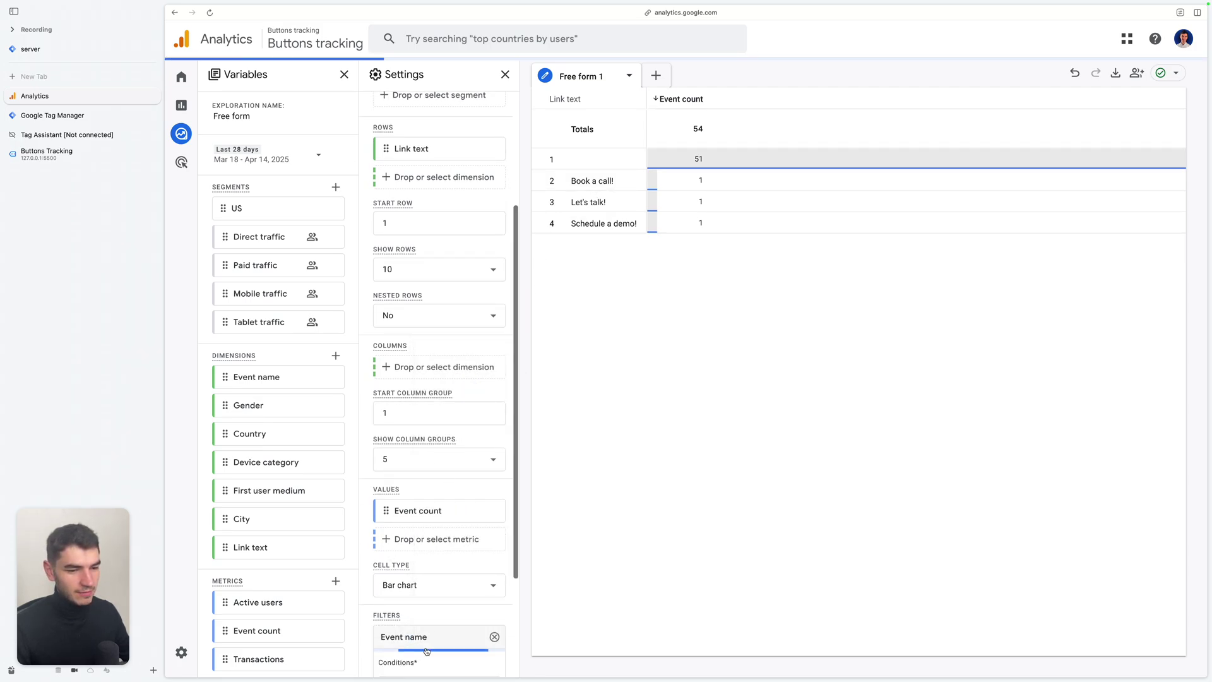
left_click(434, 386)
type("button_click")
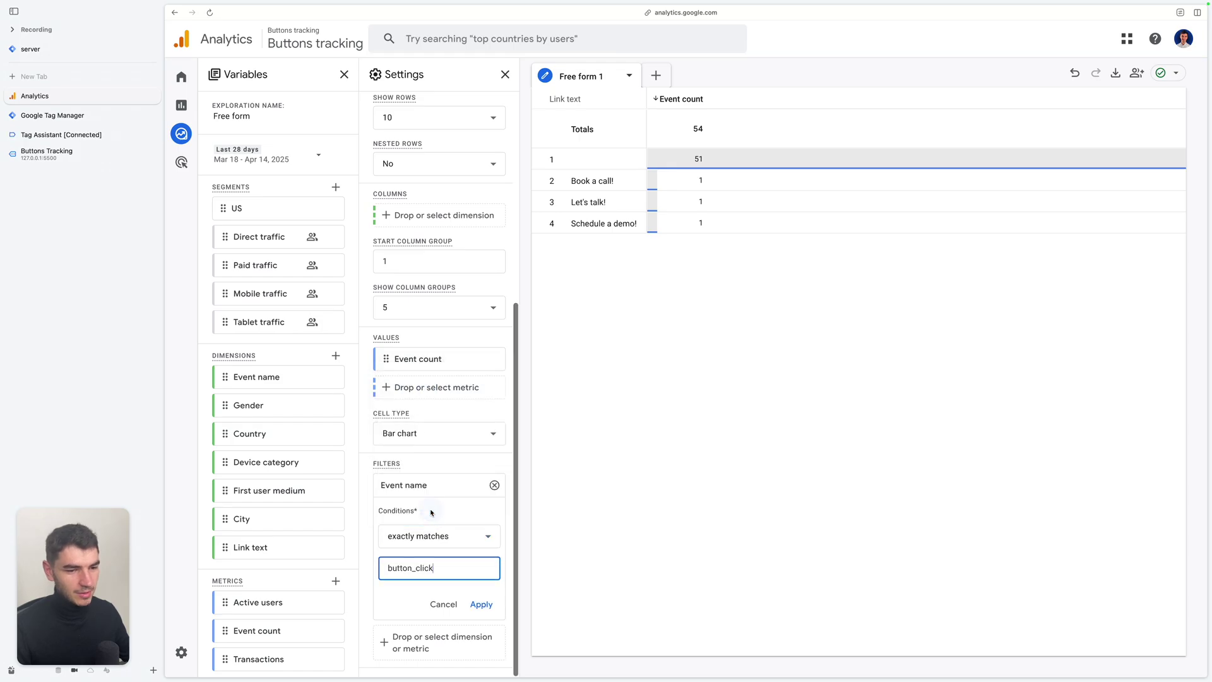
left_click(480, 604)
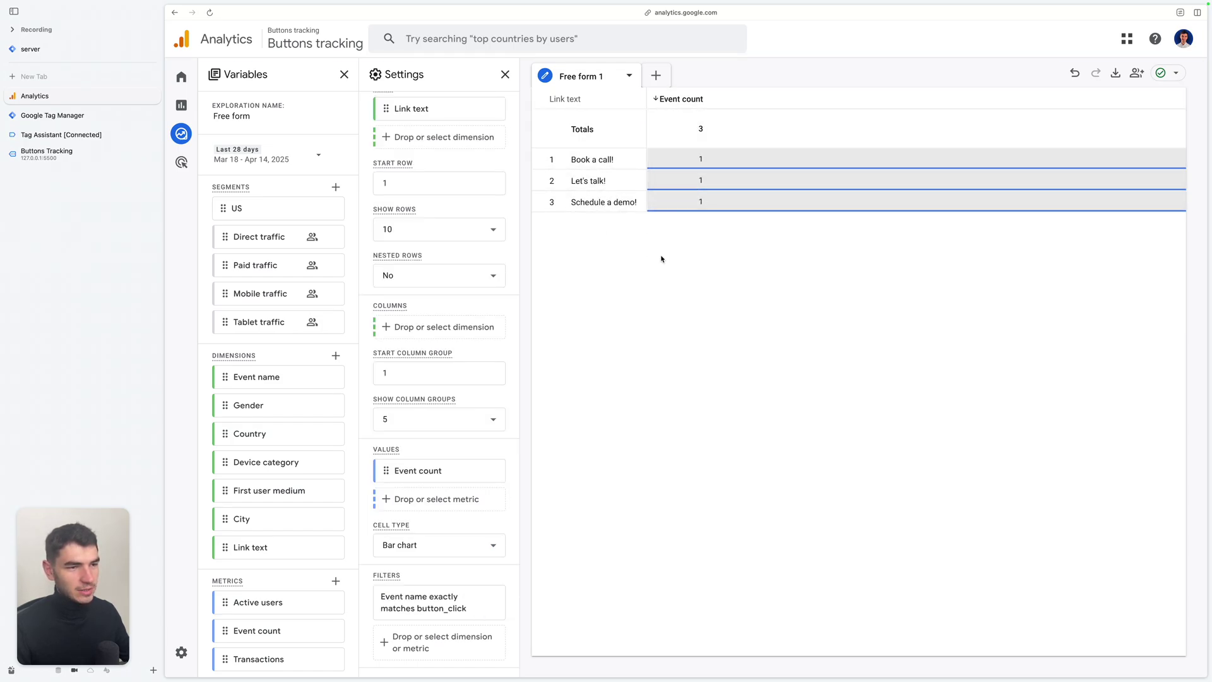
Leave the exploration and create a blank detail report from the reports Library
left_click(193, 140)
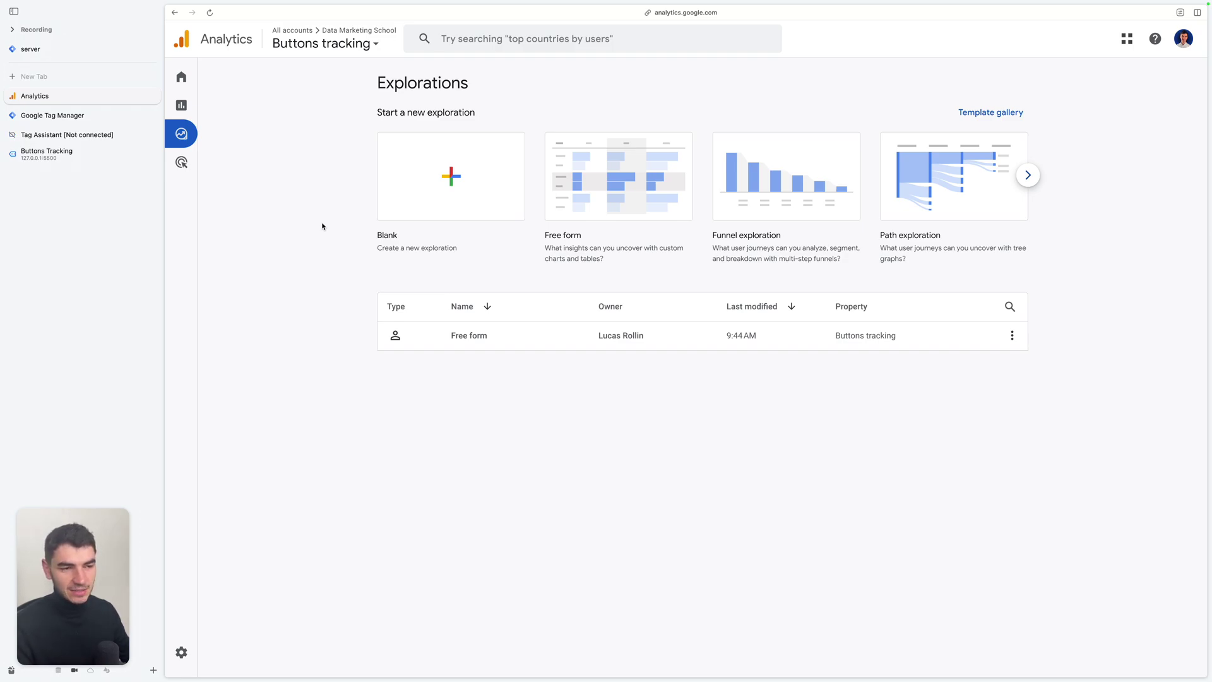
left_click(201, 115)
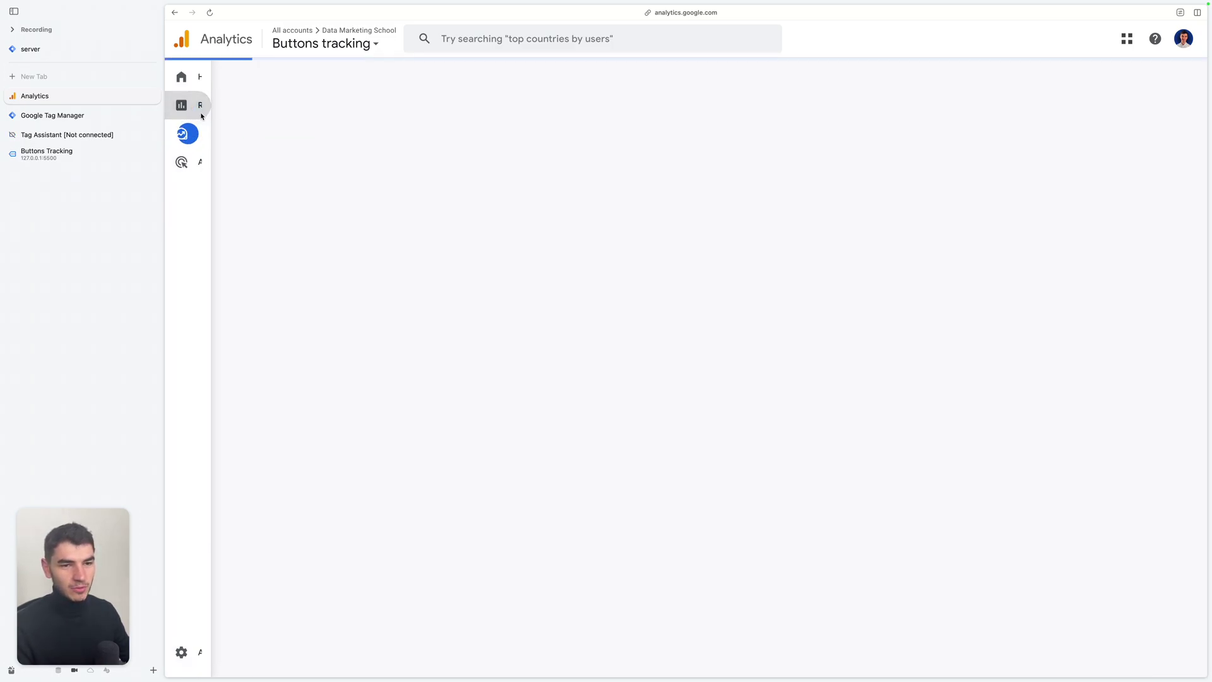
left_click(239, 627)
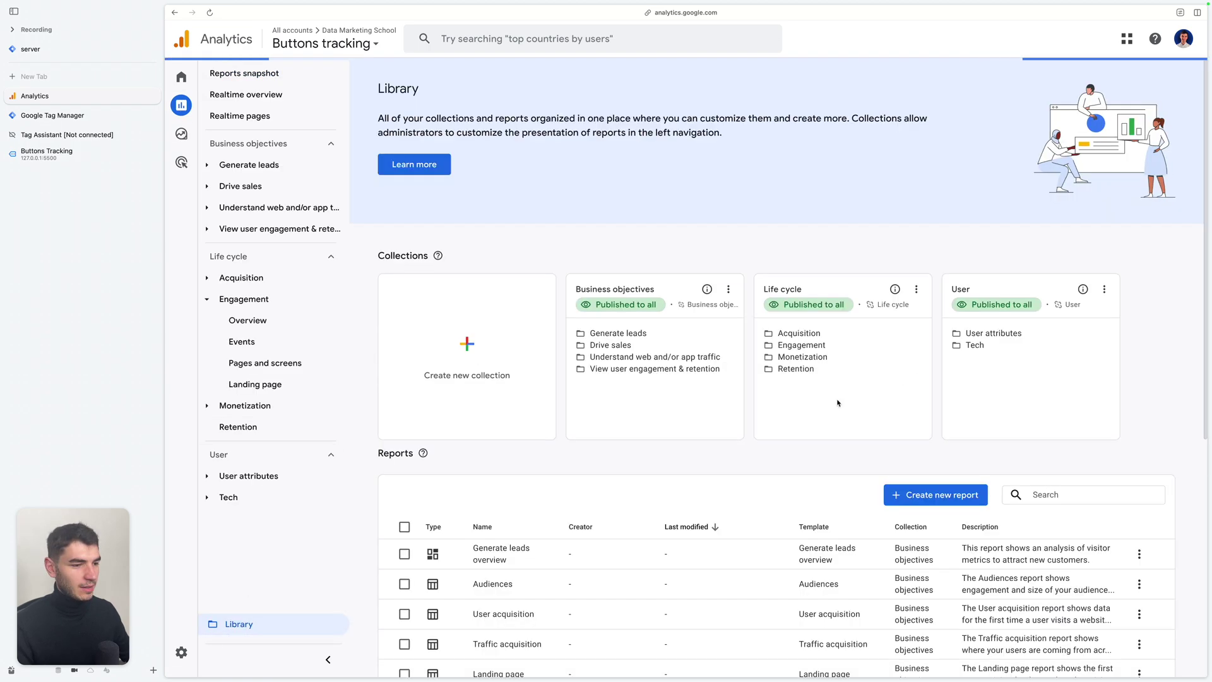
left_click(946, 498)
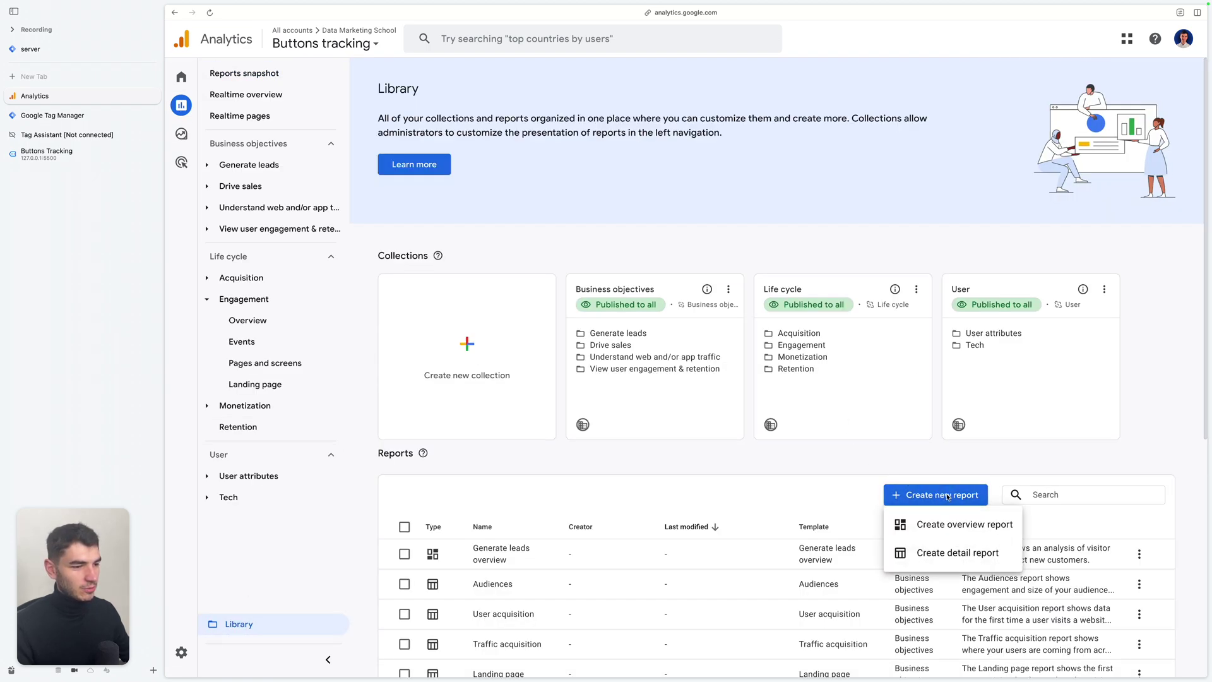
left_click(980, 563)
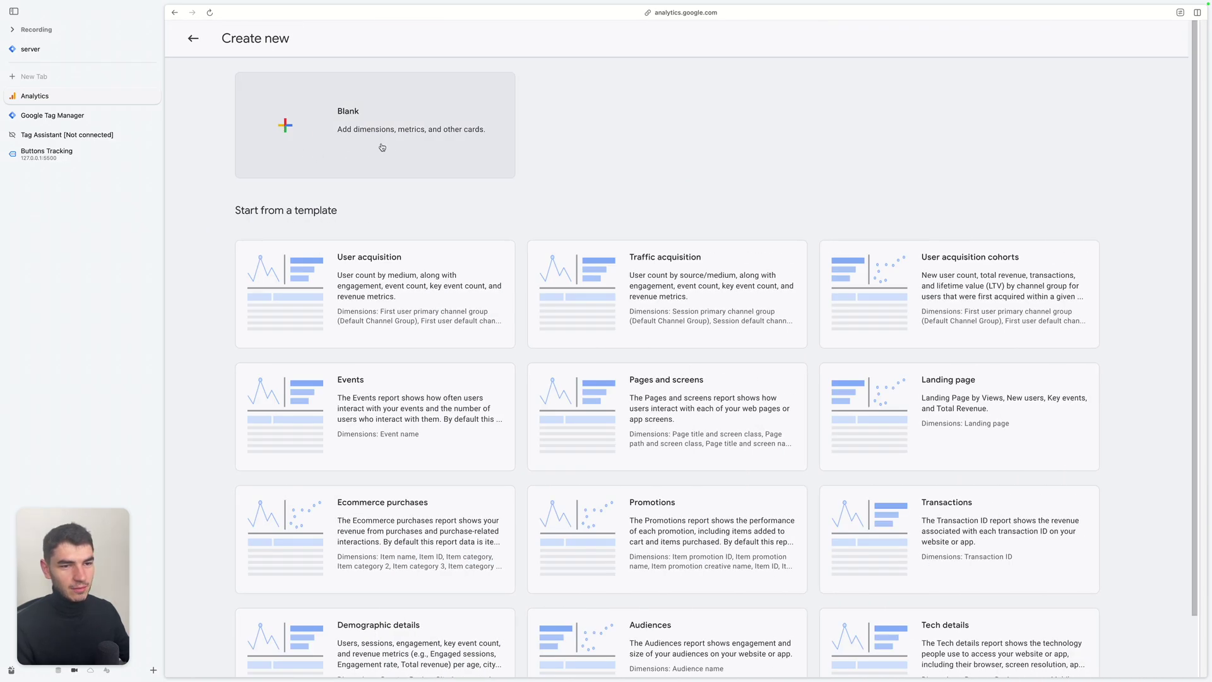
left_click(421, 119)
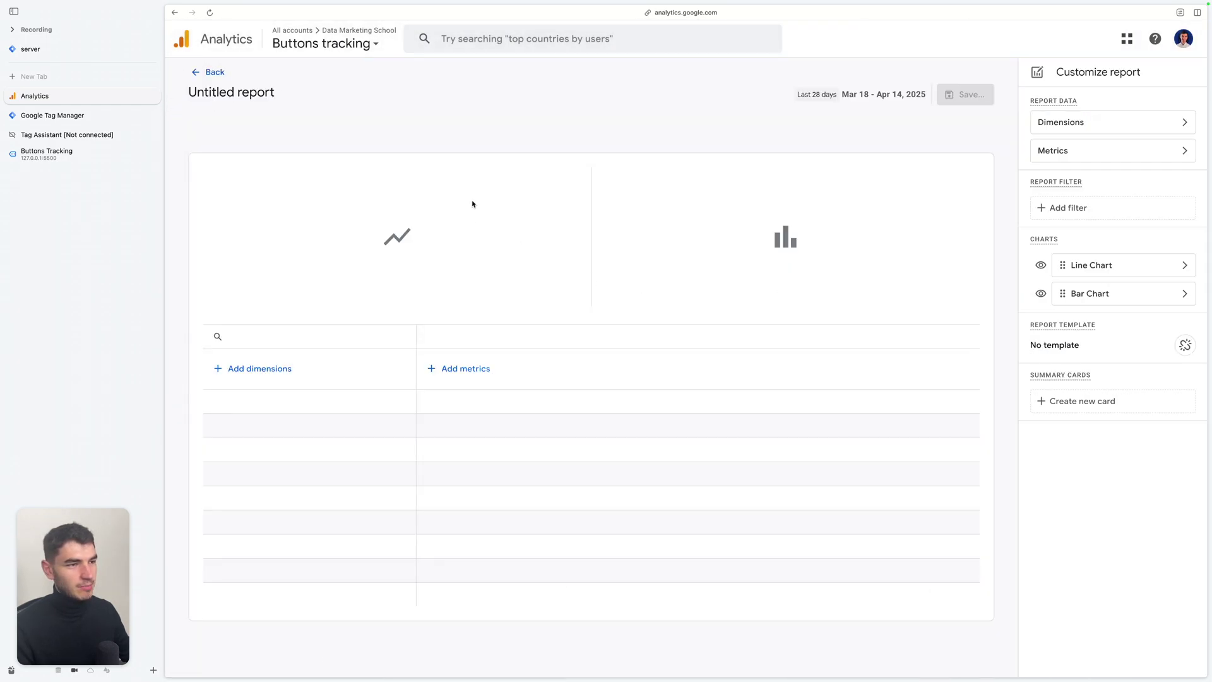
Add Link text as the new report's primary dimension and apply it
left_click(1117, 122)
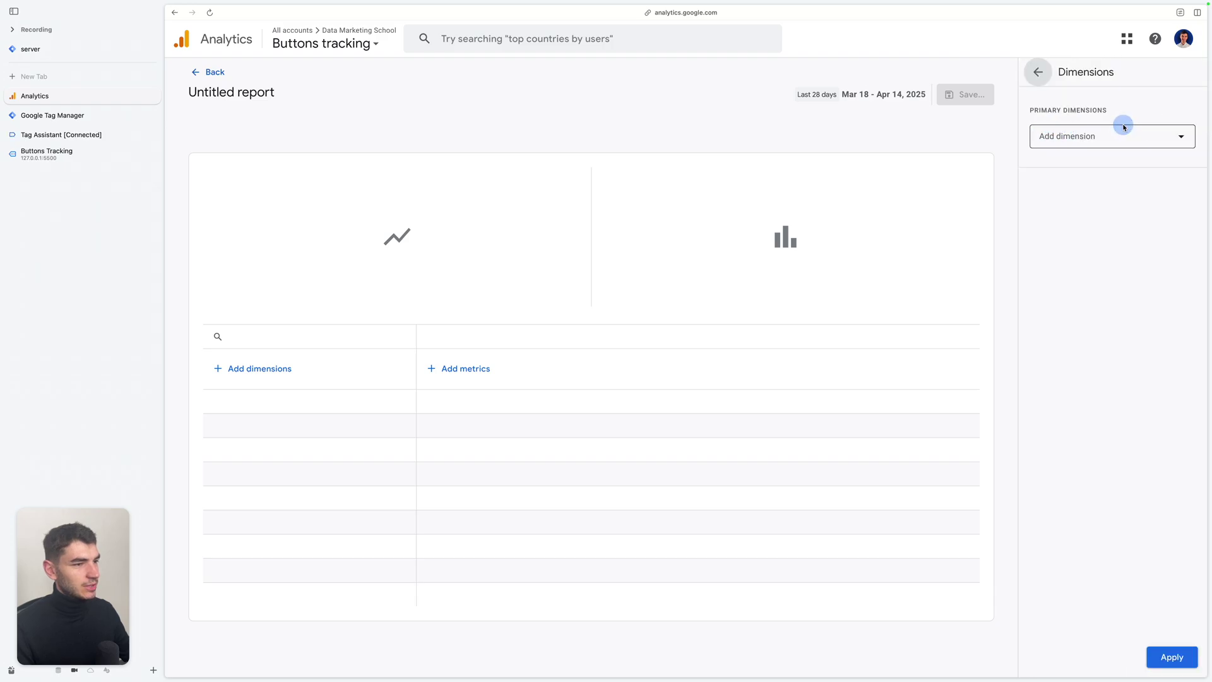
left_click(1092, 136)
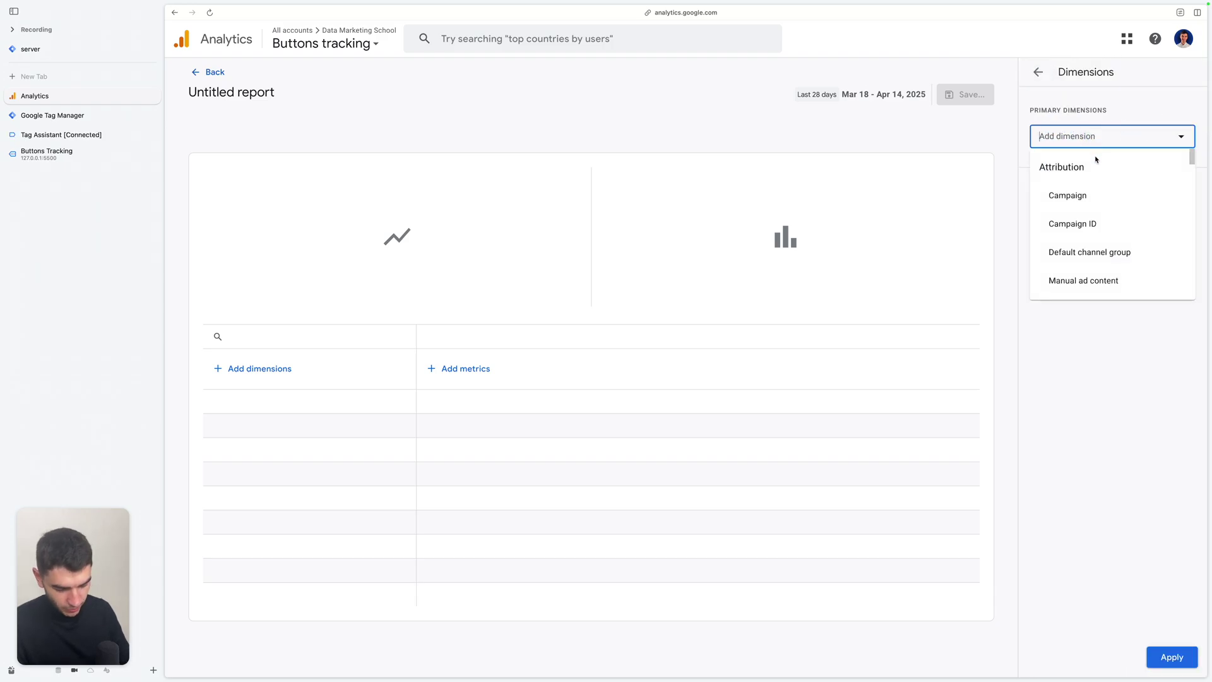
type("link")
left_click(1064, 280)
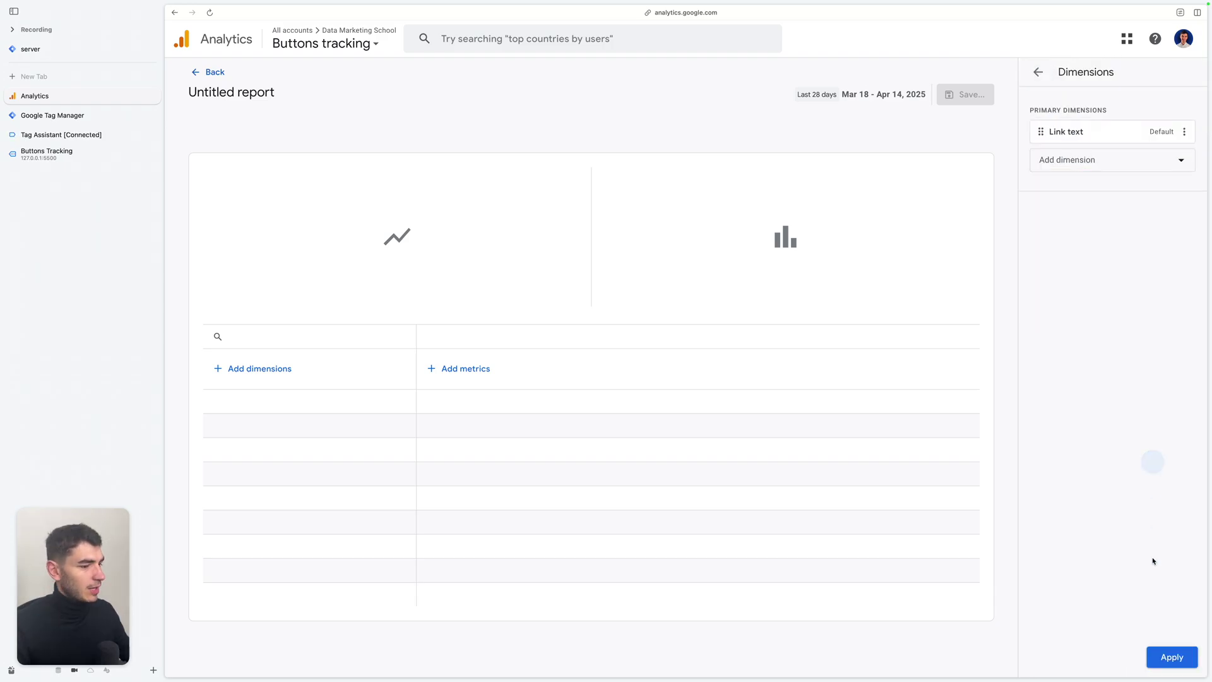
left_click(1171, 657)
Add Event count as the report's metric and apply it
left_click(1117, 151)
left_click(1114, 140)
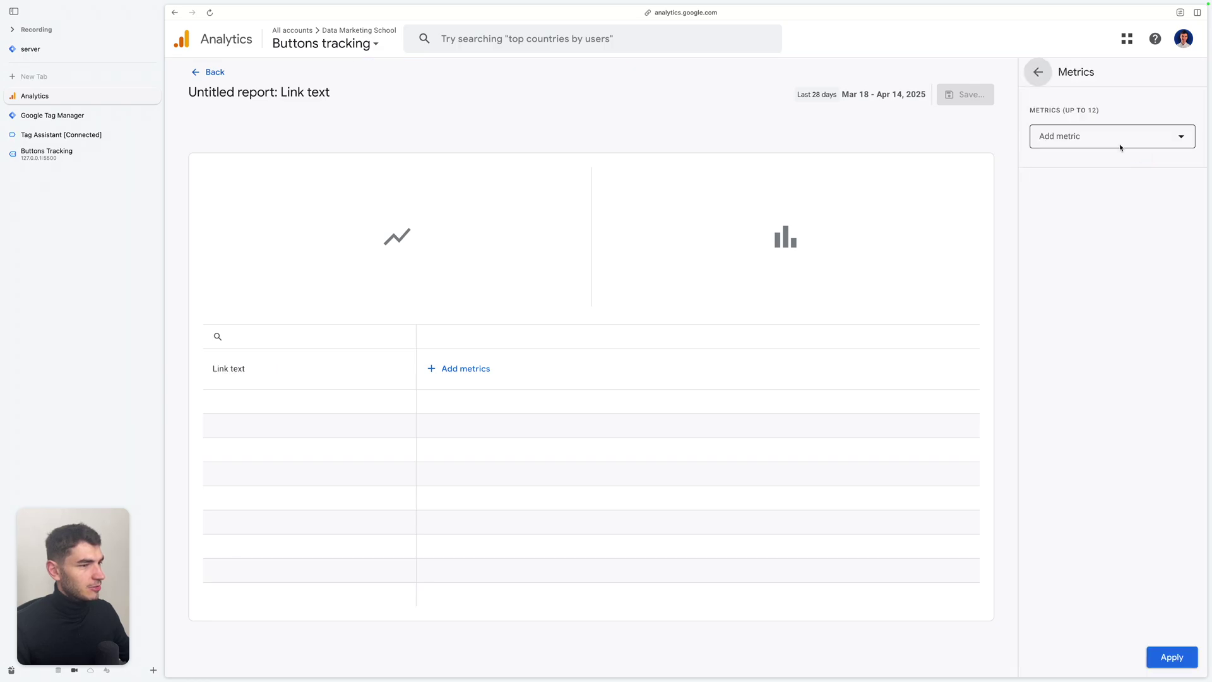
type("vent")
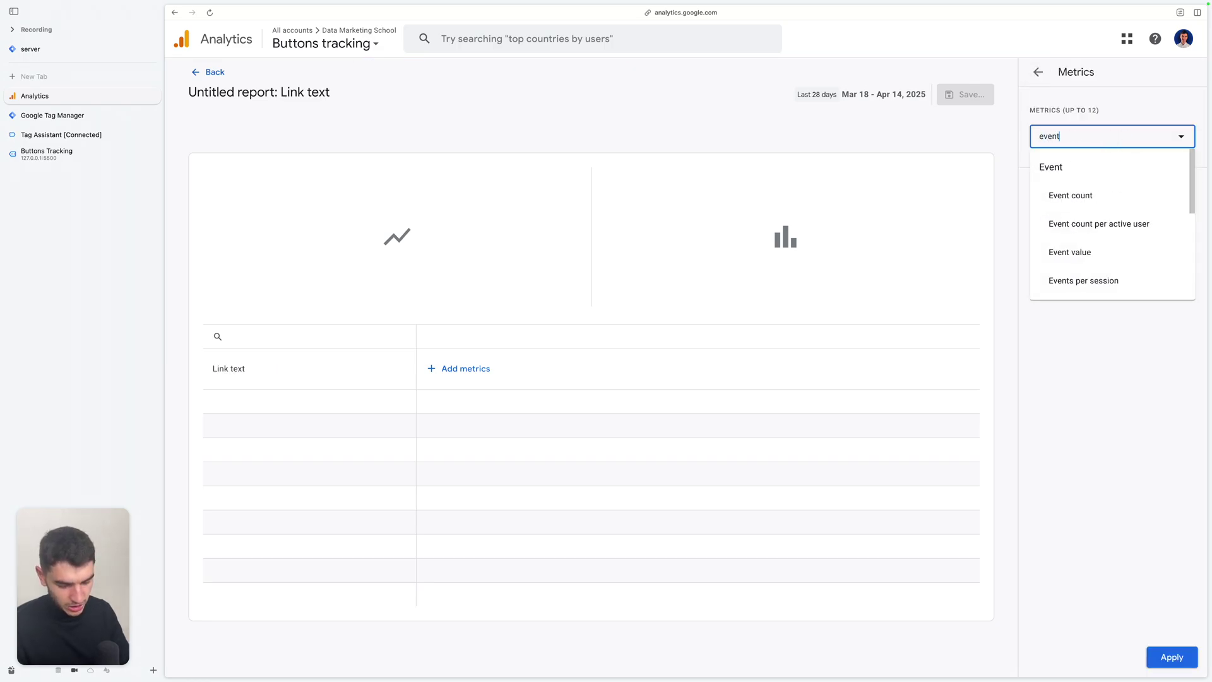
type("count")
left_click(1070, 195)
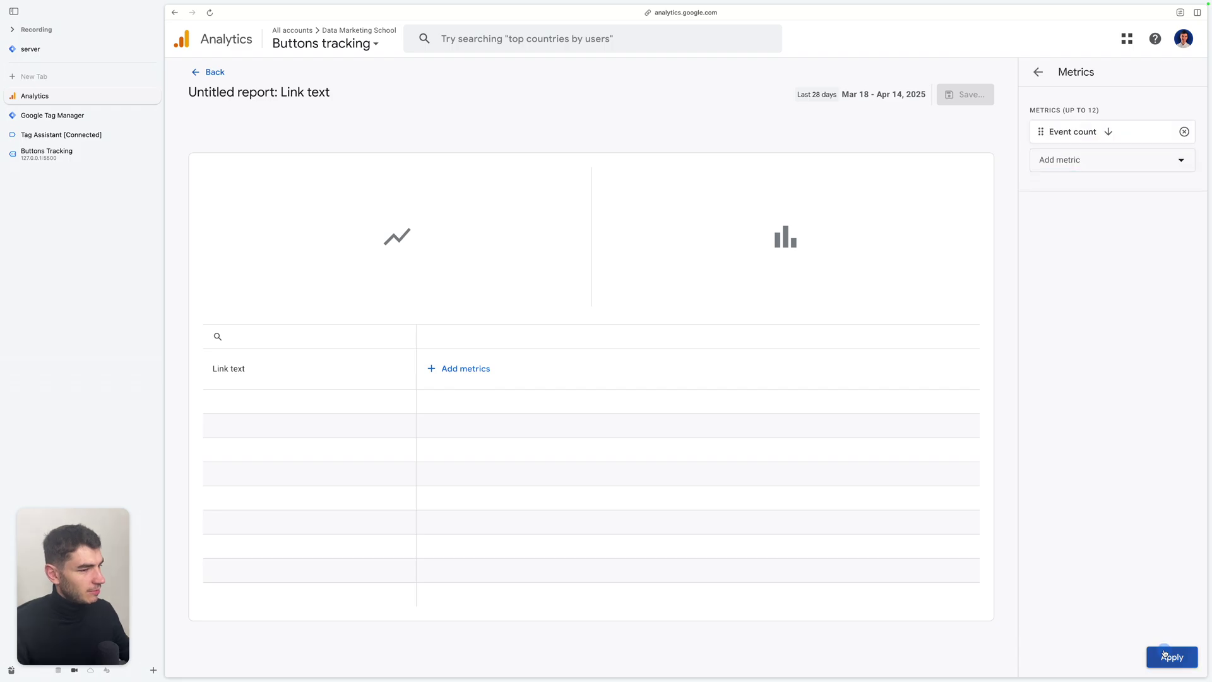
left_click(1172, 657)
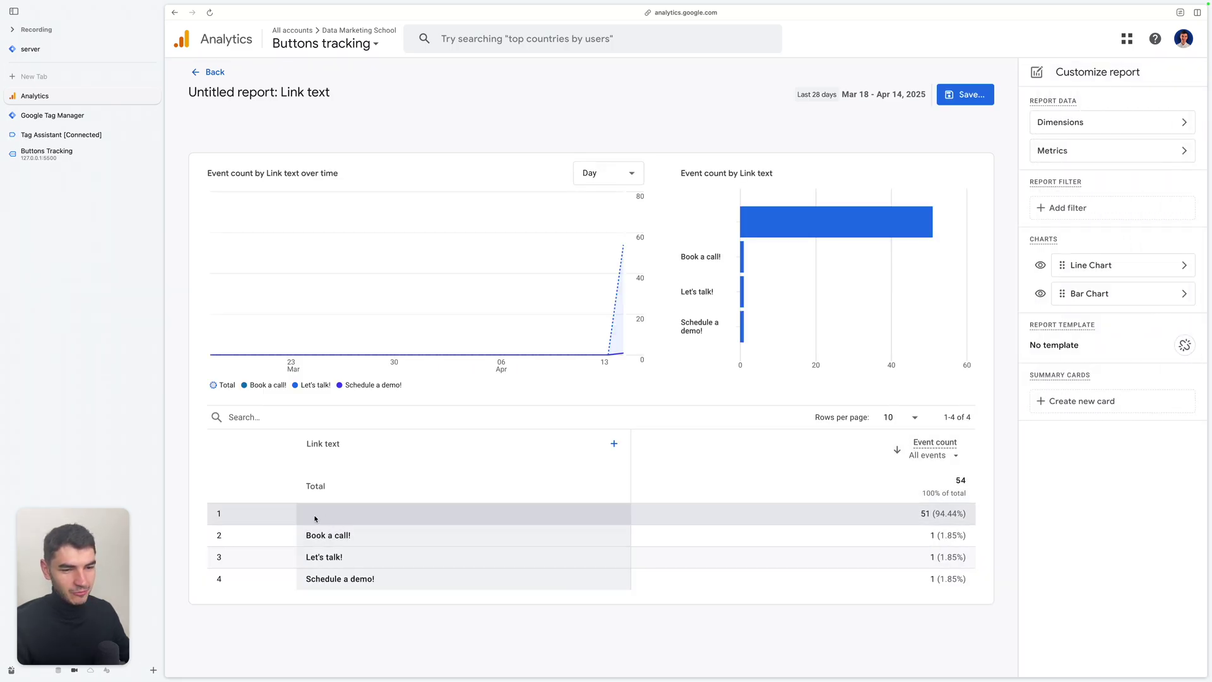
Filter the report to rows whose Event name exactly matches button_click and apply the filter
left_click(1101, 208)
left_click(1112, 156)
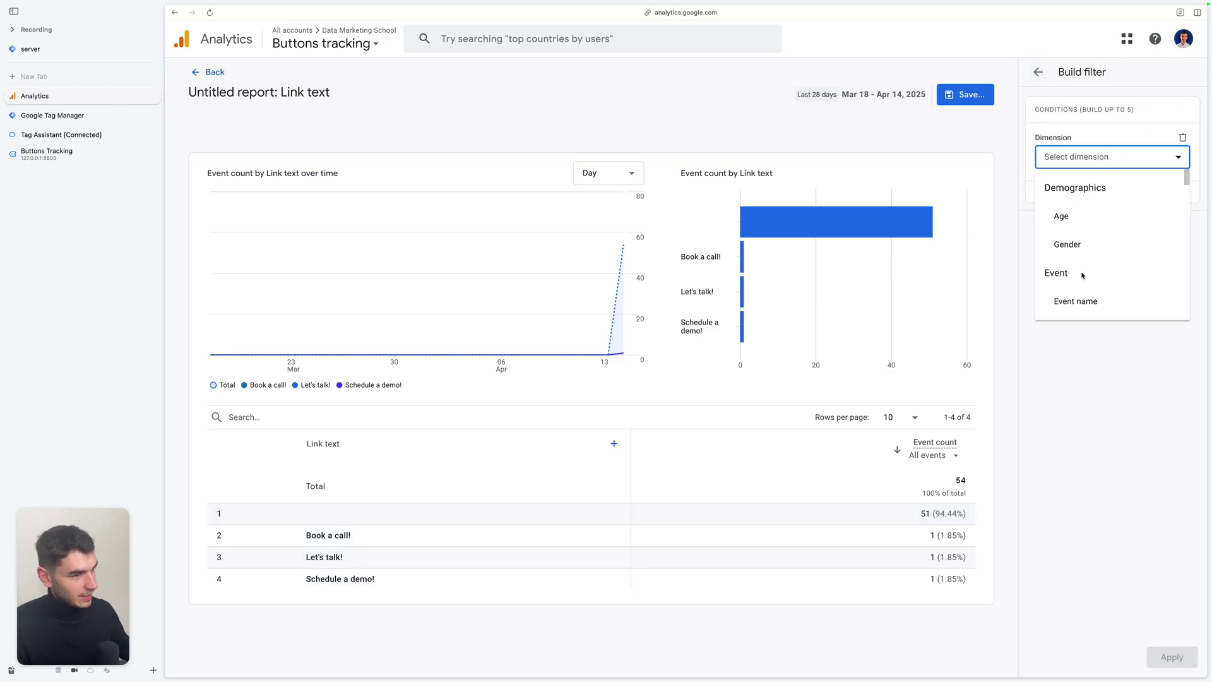
left_click(1121, 307)
left_click(1126, 199)
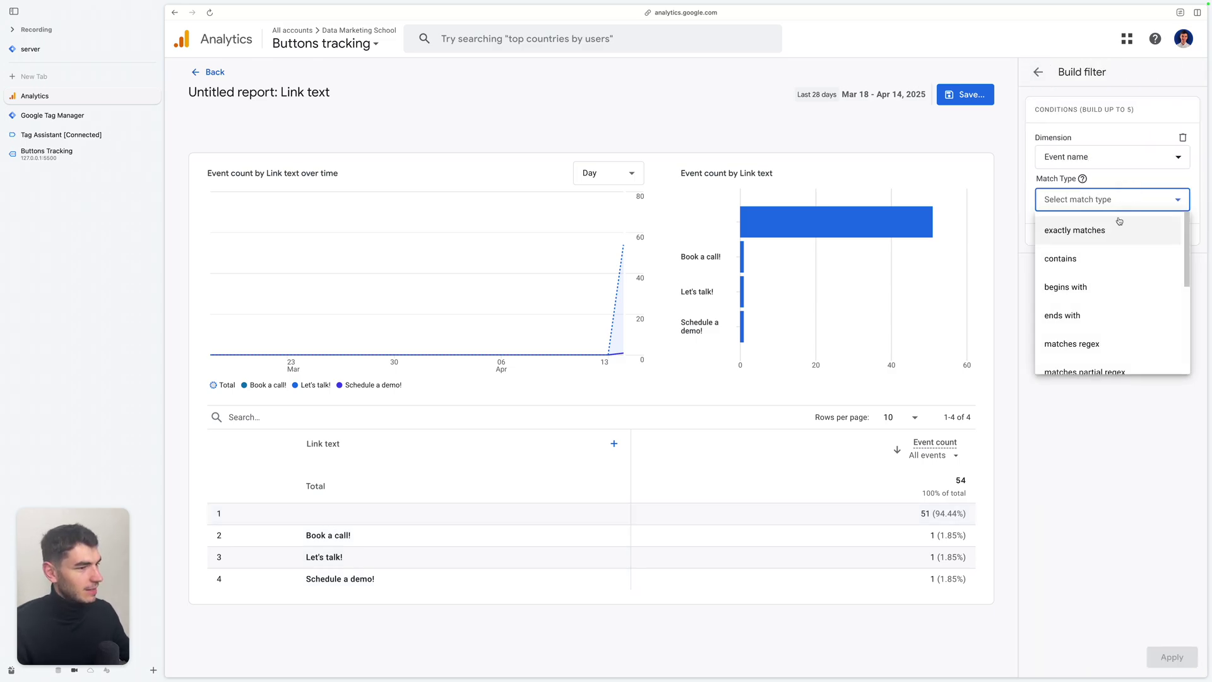
left_click(1119, 222)
left_click(1174, 238)
left_click(1073, 297)
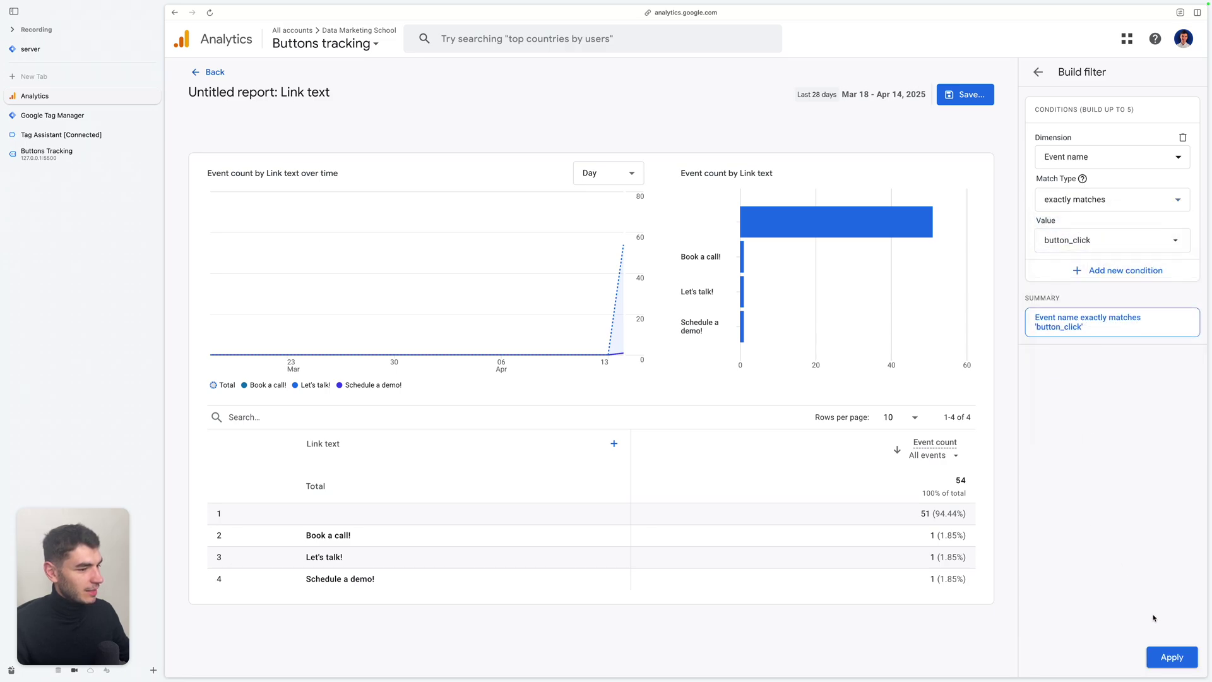
left_click(1171, 656)
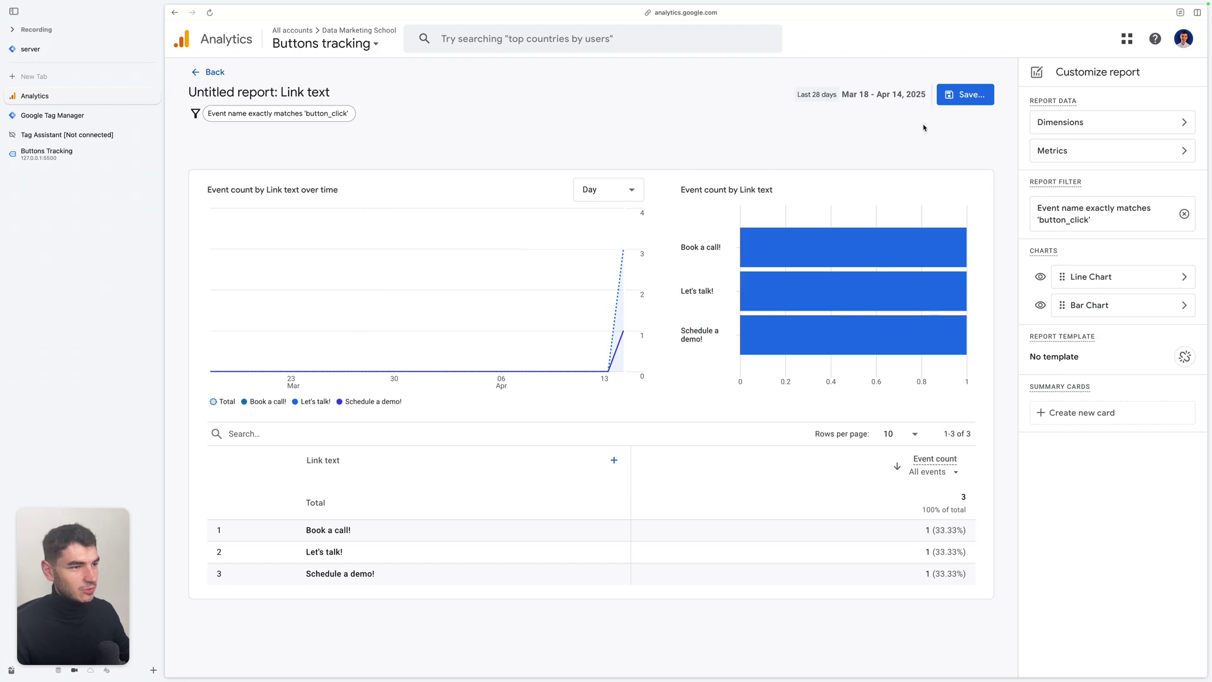
Save the report as "Button clicks" and return to the reports Library
left_click(964, 94)
left_click(644, 332)
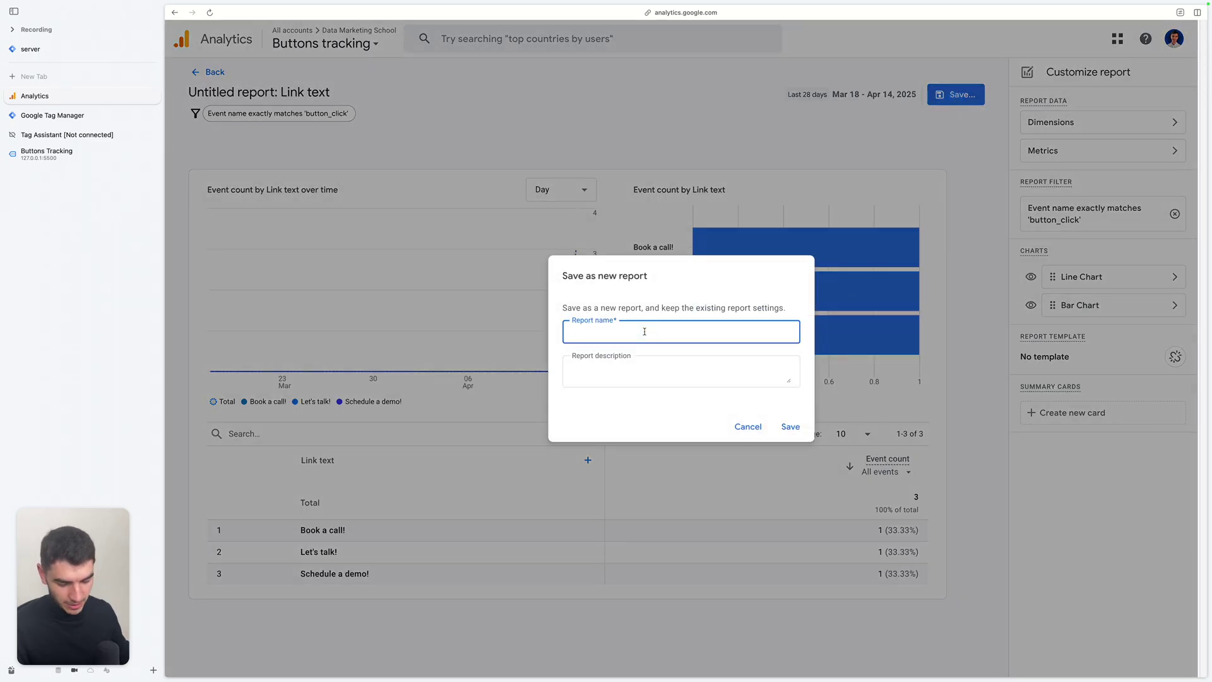
type("Button clicks")
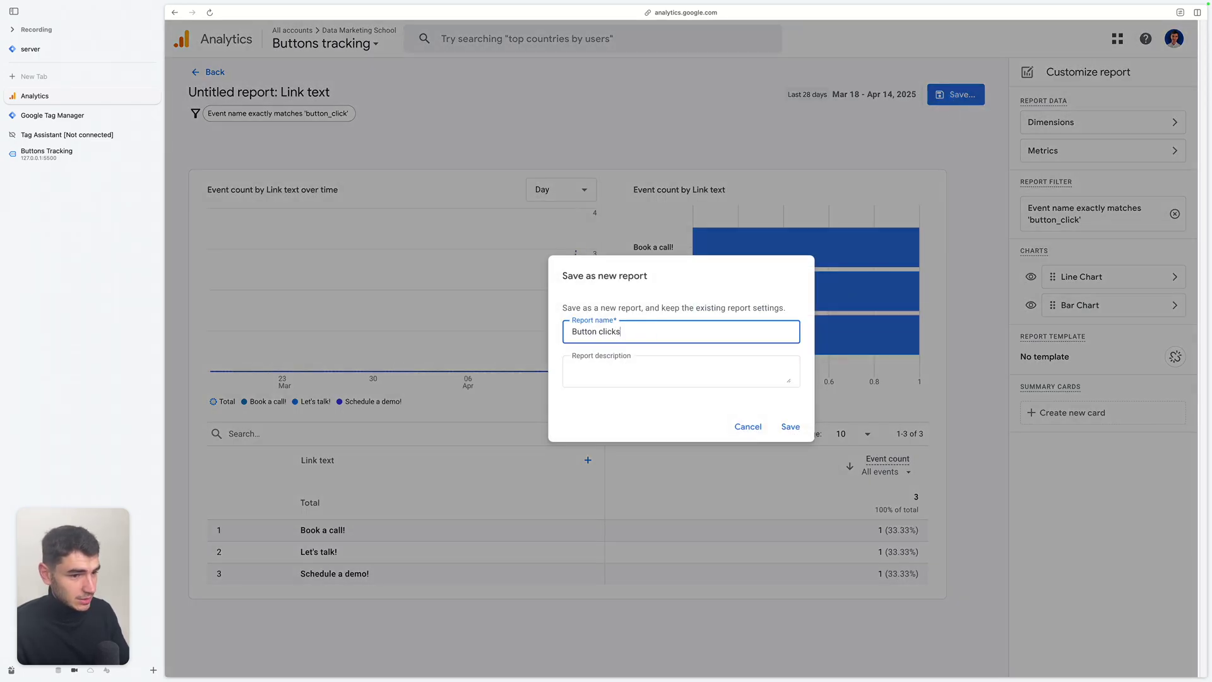
left_click(790, 426)
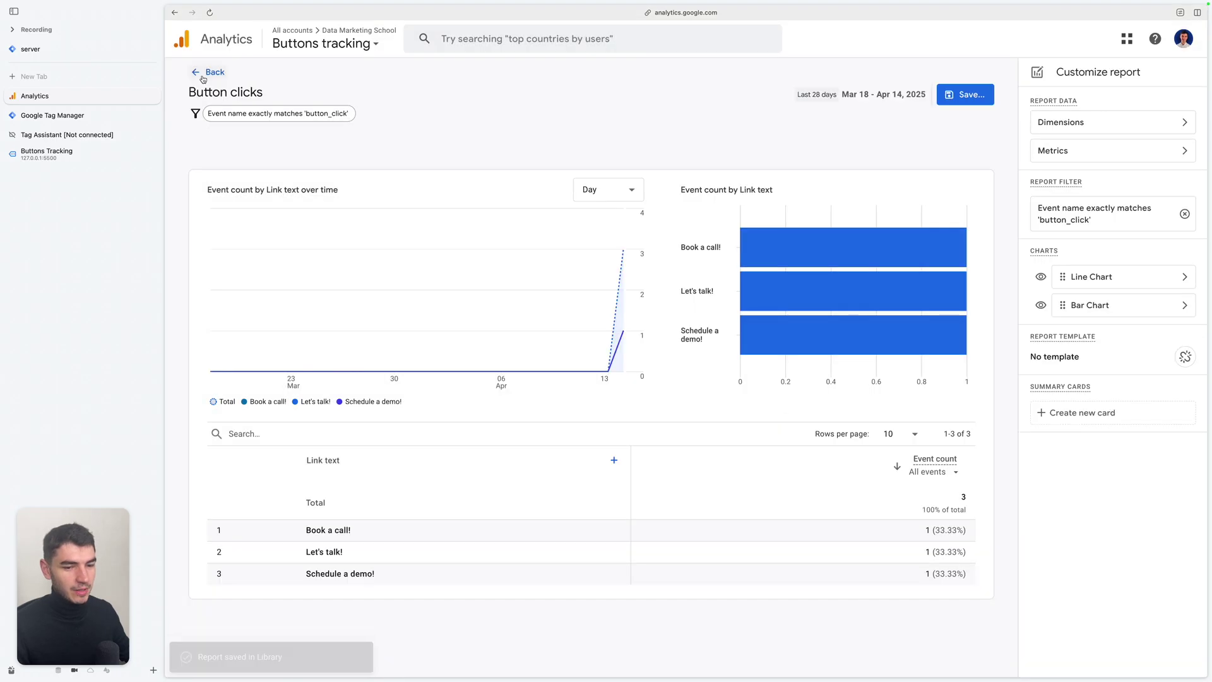
left_click(209, 72)
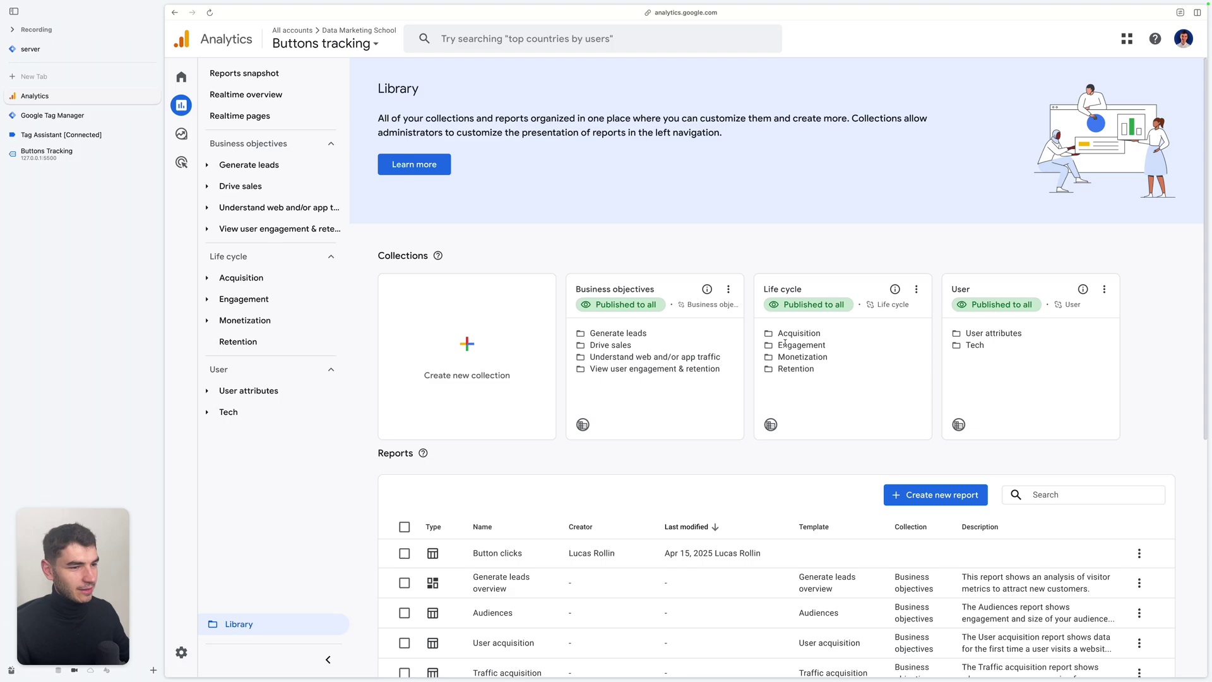
Edit the Life cycle collection and add the Button clicks report to its Engagement topic, directly below Events
left_click(915, 289)
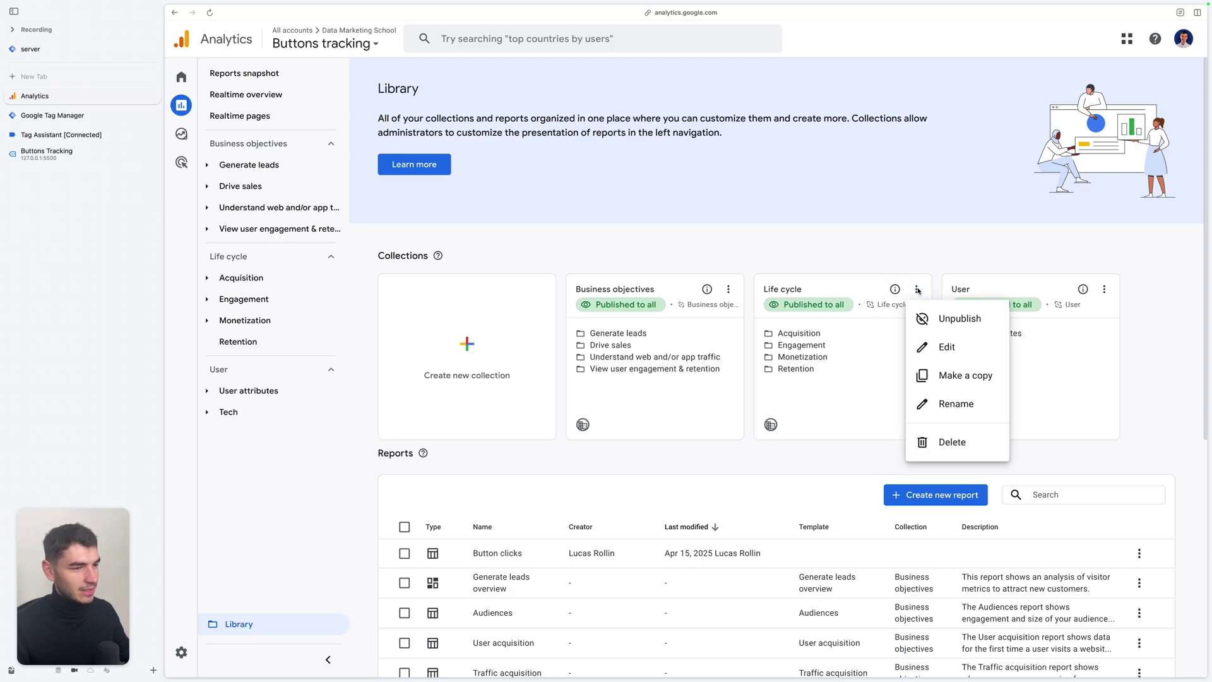
left_click(993, 349)
left_click(634, 168)
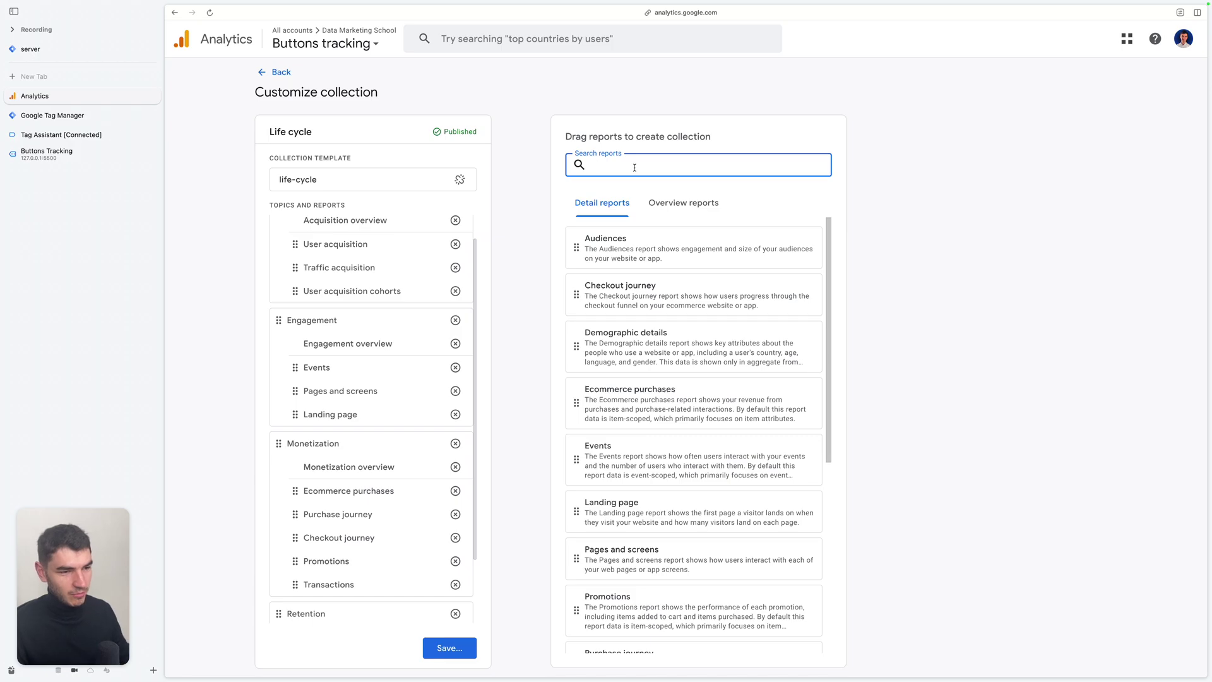
type("but")
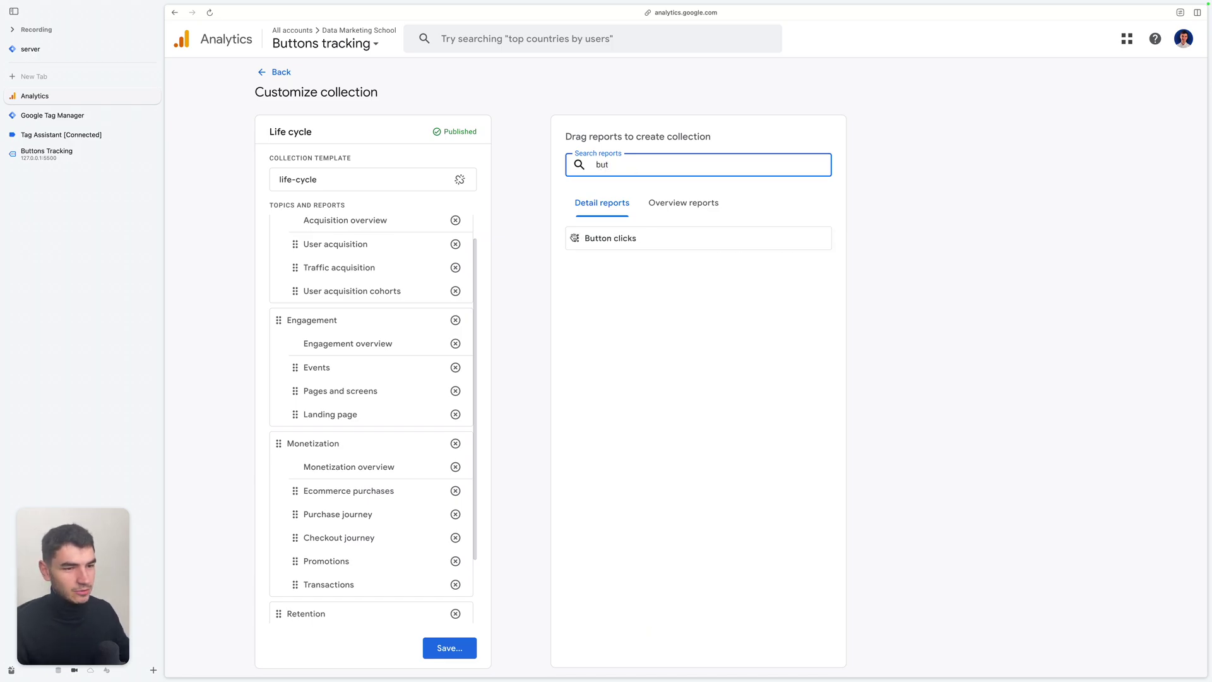
left_click_drag(575, 238, 298, 398)
Save the changes to the current collection and open the Button clicks report from the Engagement reports
left_click(459, 654)
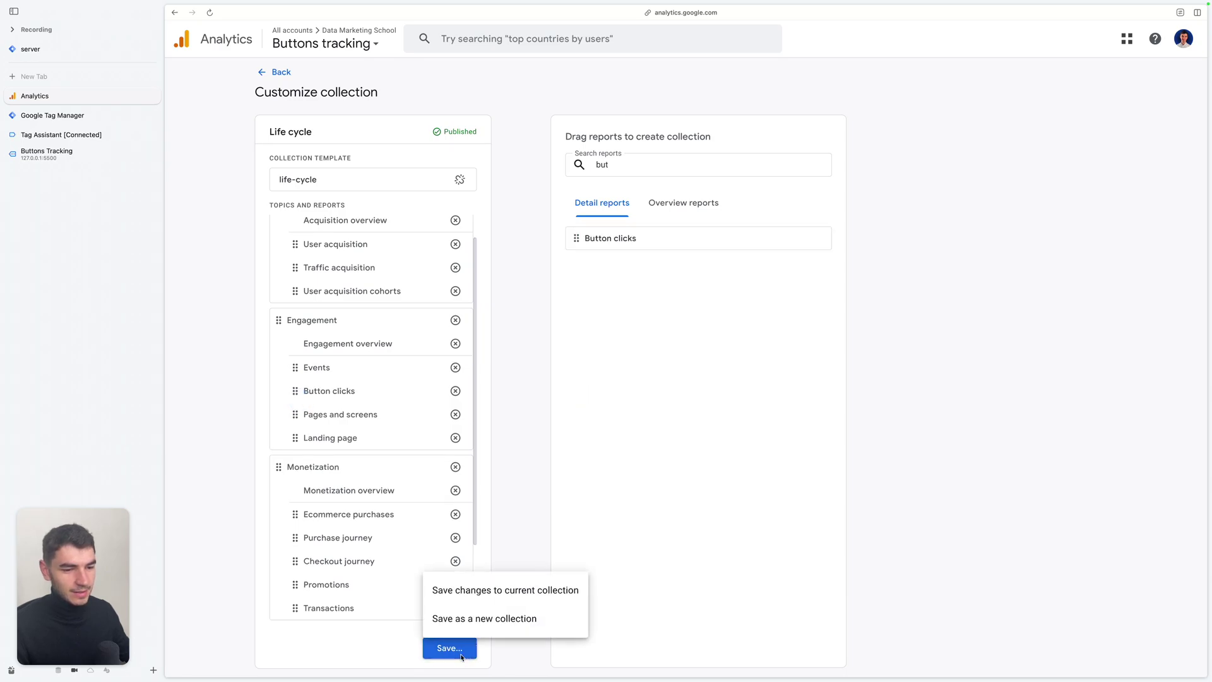
left_click(530, 591)
left_click(250, 298)
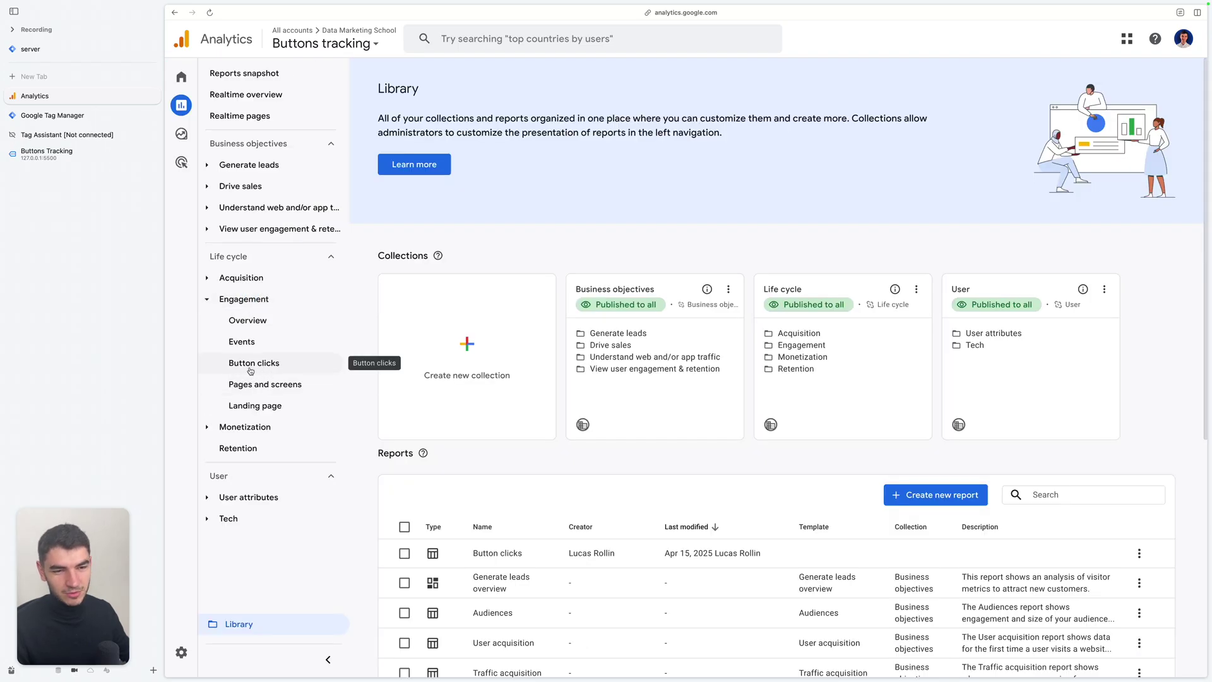
left_click(277, 368)
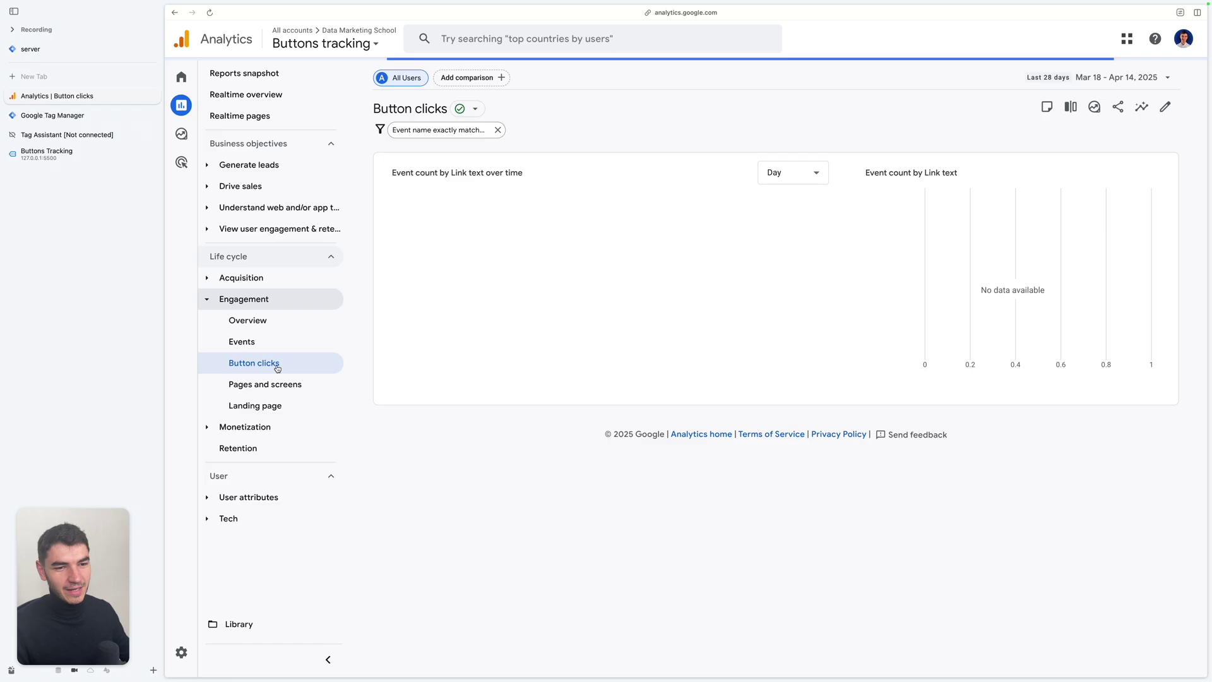